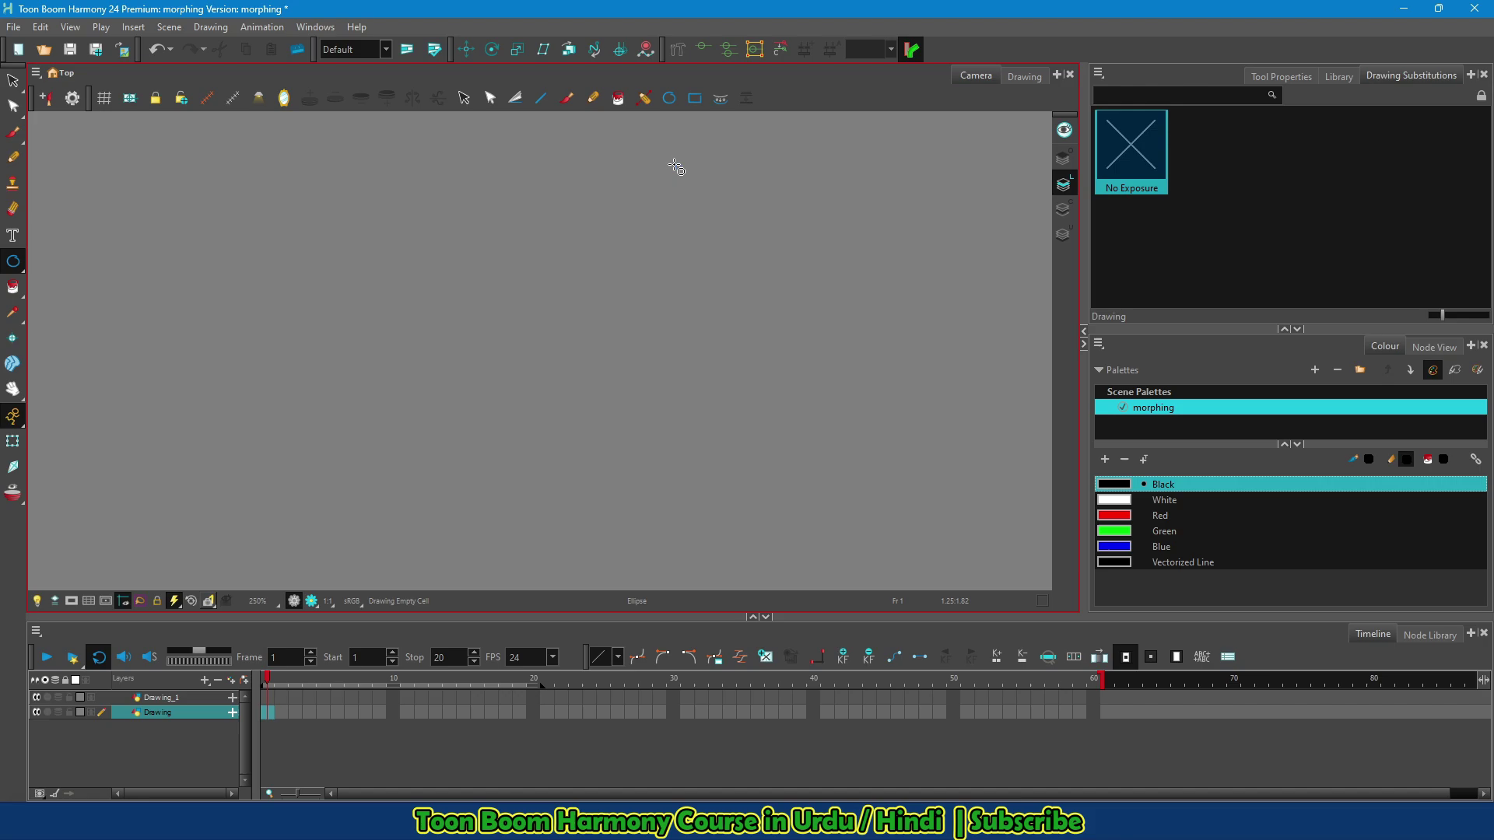
Draw a black-filled rectangle at frame 1 of the Drawing layer and extend its exposure to frame 19
{"action": "left_click", "coordinate": [695, 97]}
{"action": "mouse_move", "coordinate": [312, 224]}
{"action": "left_mouse_down"}
{"action": "mouse_move", "coordinate": [456, 337]}
{"action": "mouse_move", "coordinate": [589, 400]}
{"action": "left_mouse_up"}
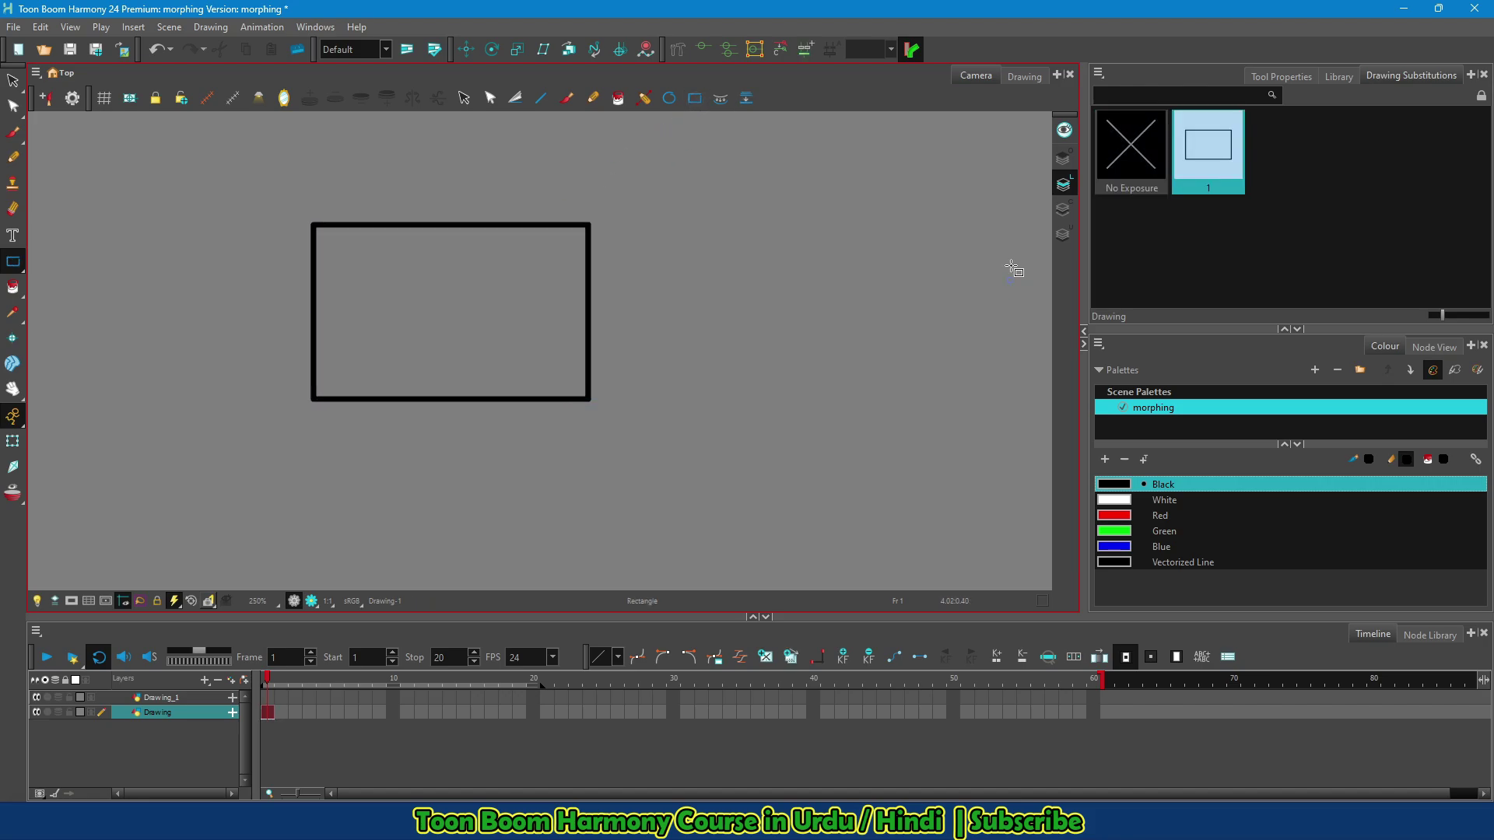
{"action": "left_click", "coordinate": [618, 97]}
{"action": "left_click", "coordinate": [373, 365]}
{"action": "left_click", "coordinate": [521, 712]}
{"action": "key", "text": "F5"}
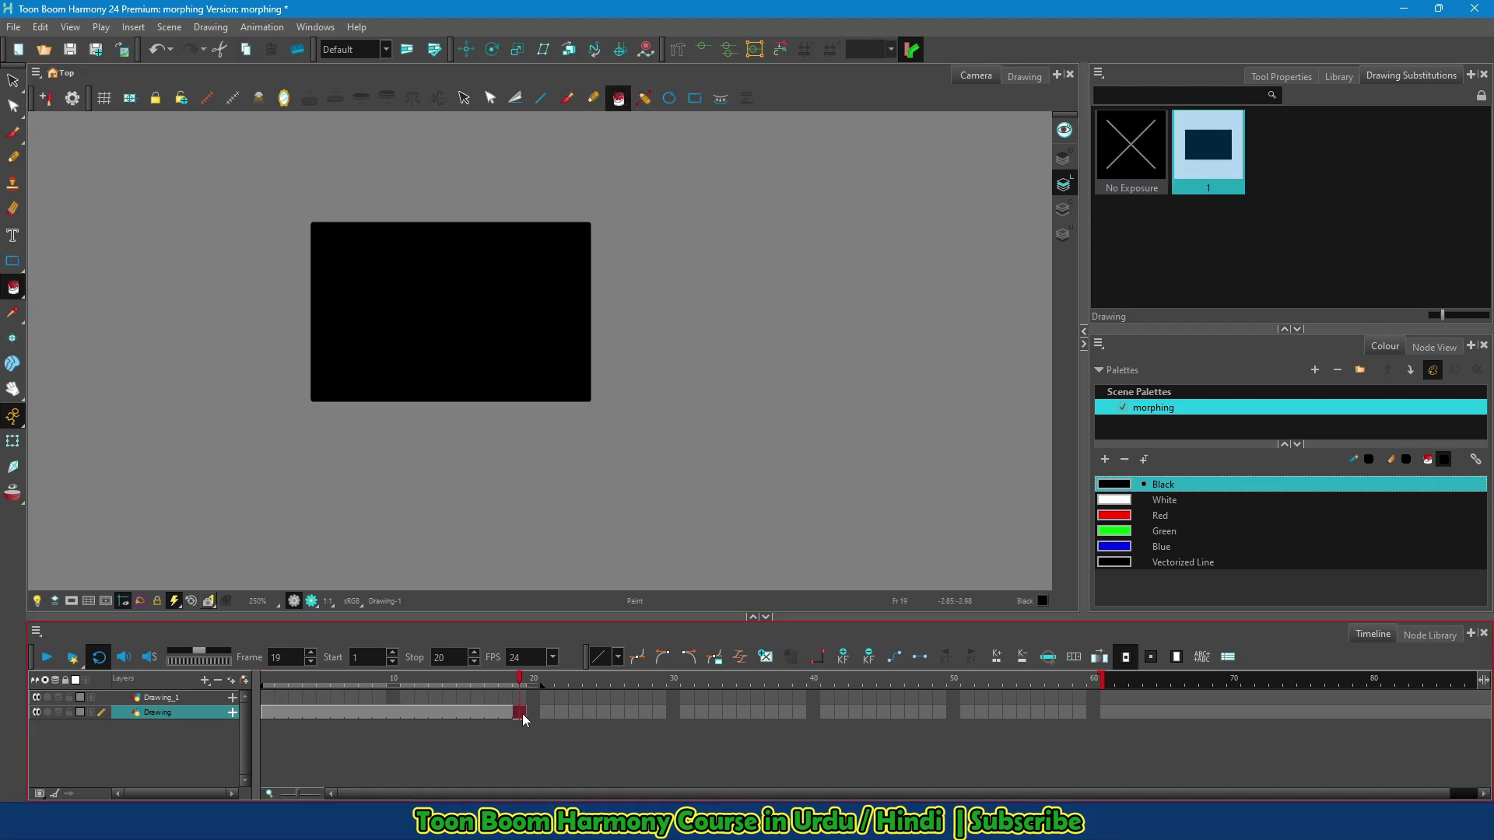
Draw a circle over the onion-skinned rectangle at frame 20 of the Drawing layer and fill it black
{"action": "left_click", "coordinate": [534, 712]}
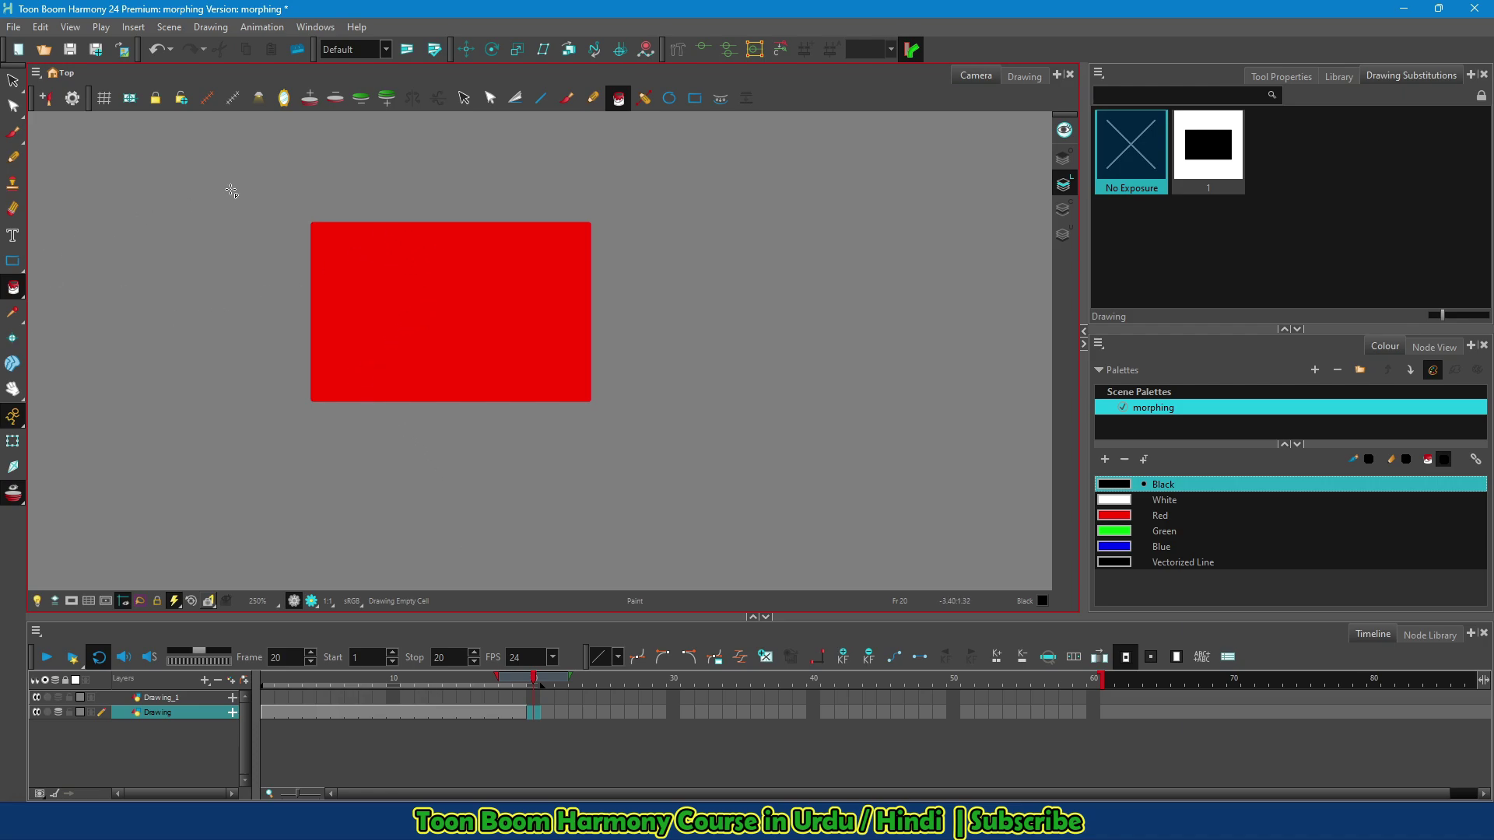
{"action": "left_click", "coordinate": [669, 98]}
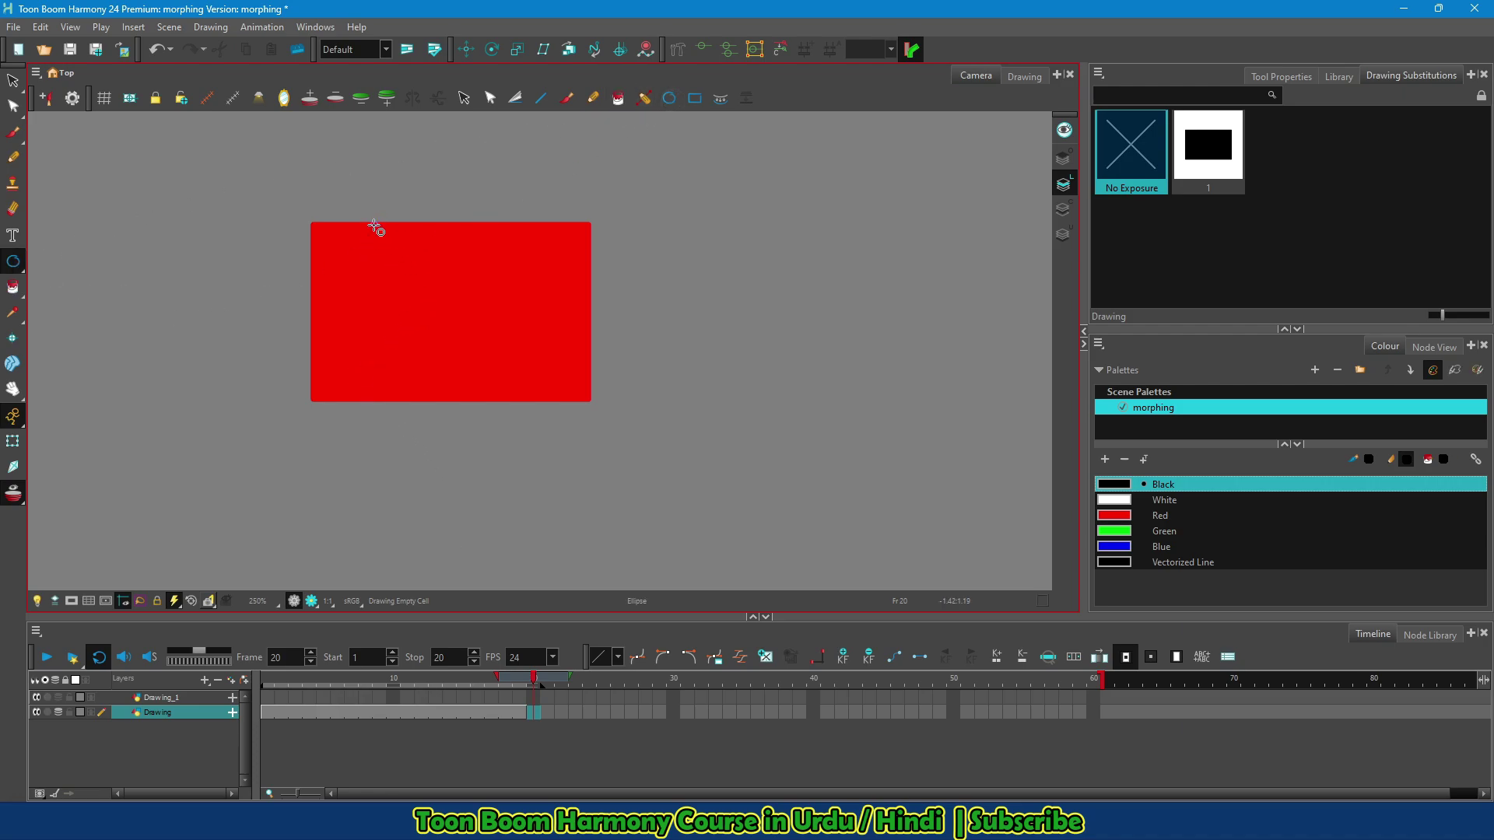
{"action": "left_click_drag", "start_coordinate": [435, 291], "coordinate": [540, 376]}
{"action": "key", "text": "alt+s"}
{"action": "left_click_drag", "start_coordinate": [366, 224], "coordinate": [367, 225]}
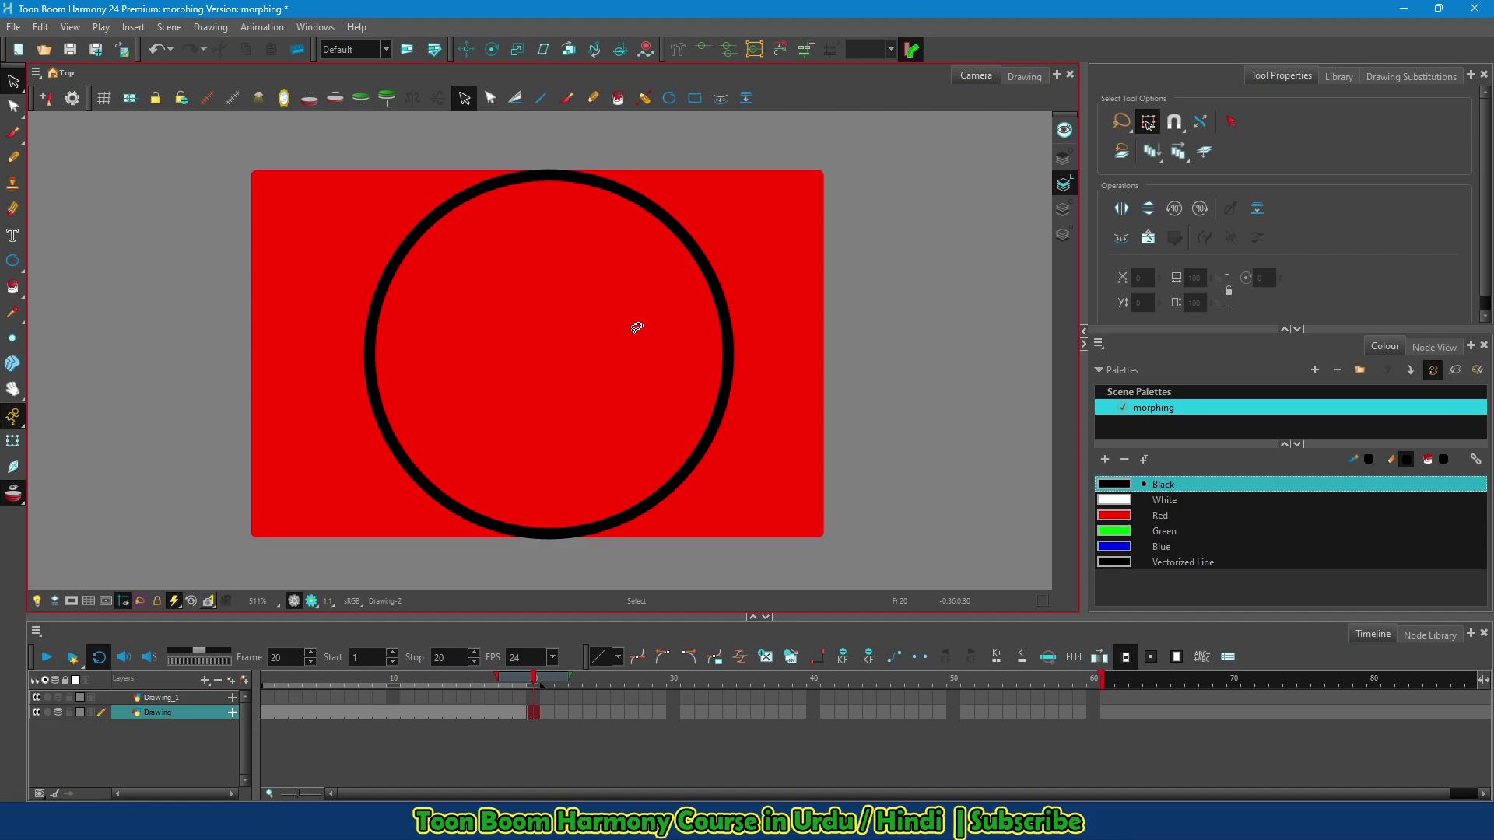
{"action": "key", "text": "alt+i"}
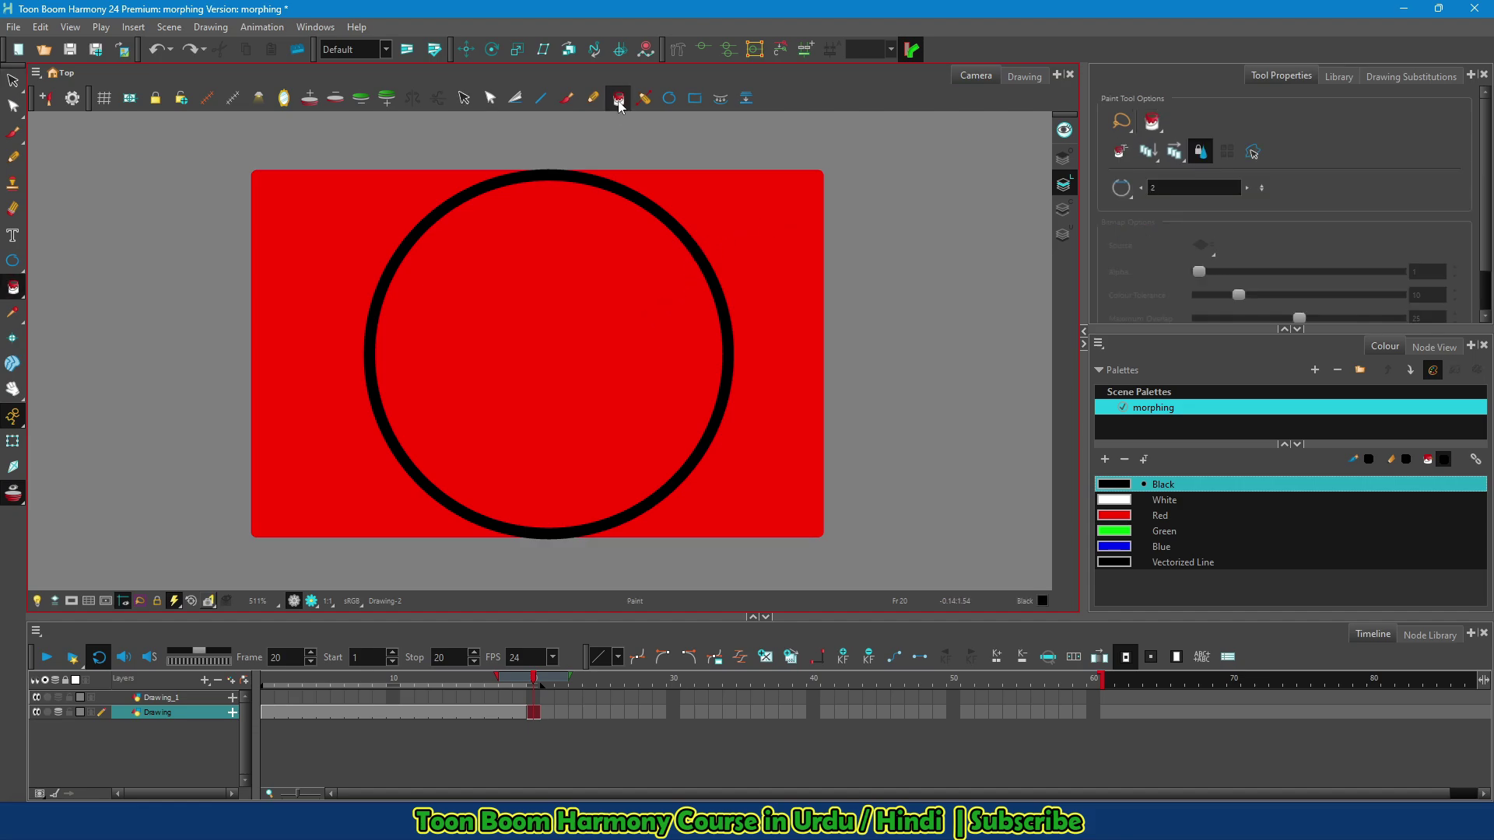
{"action": "left_click", "coordinate": [600, 226]}
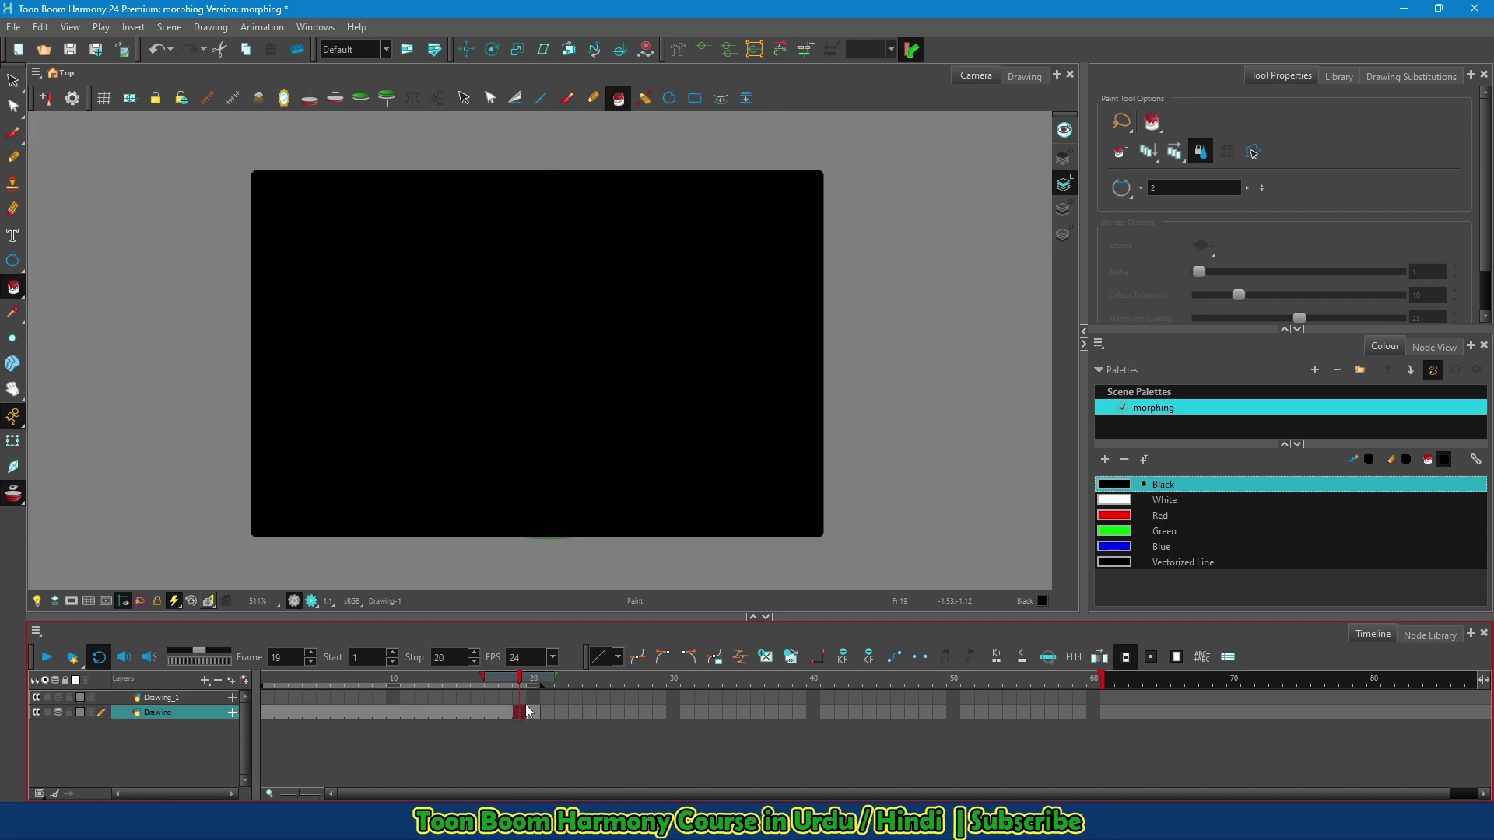
Compare the drawings at frames 1, 19 and 20, and play the animation without morphing
{"action": "key", "text": "."}
{"action": "key", "text": "shift+"}
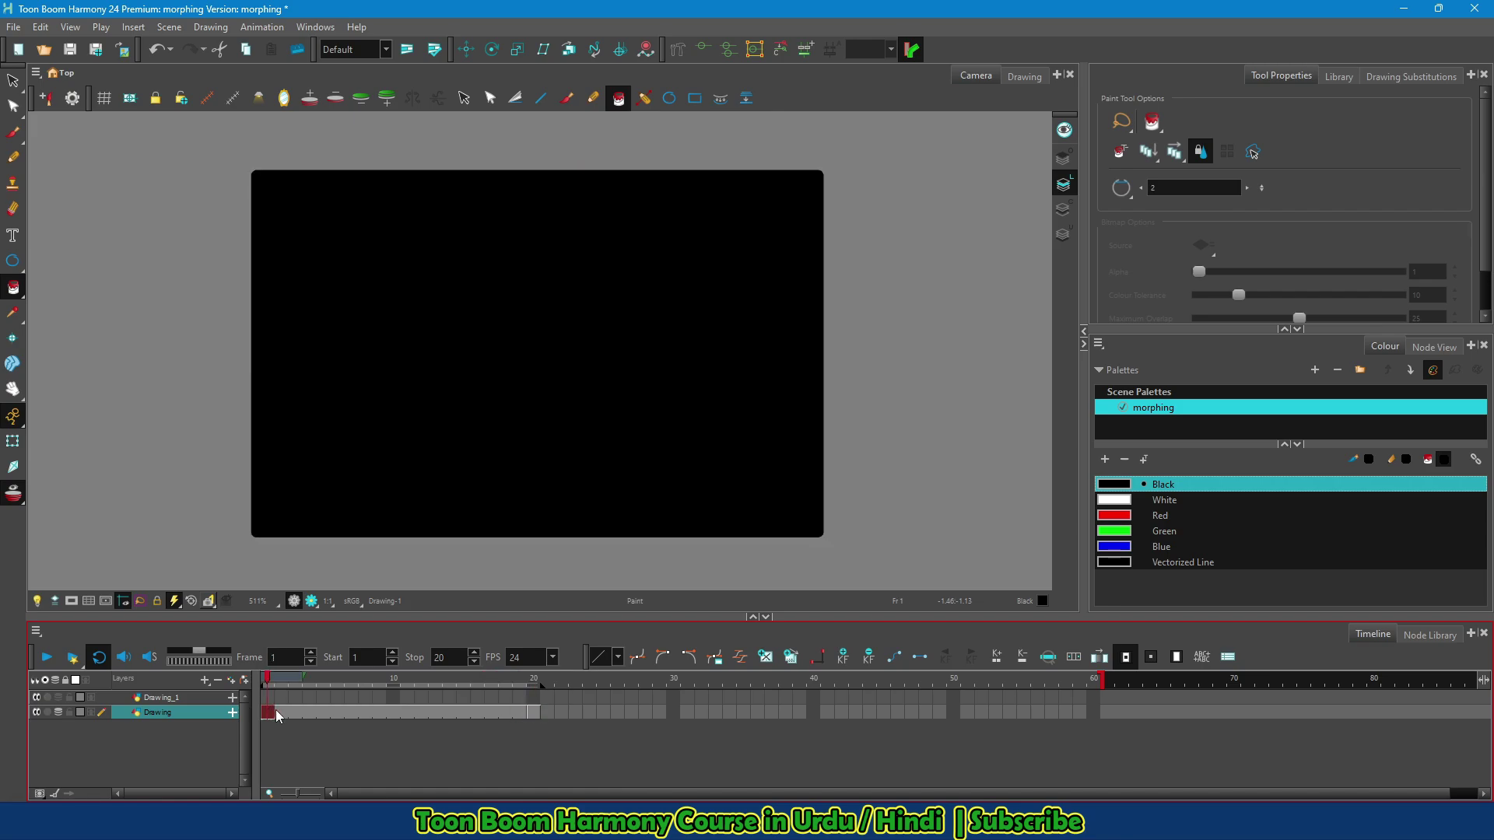
{"action": "left_click", "coordinate": [520, 711]}
{"action": "left_click", "coordinate": [533, 712]}
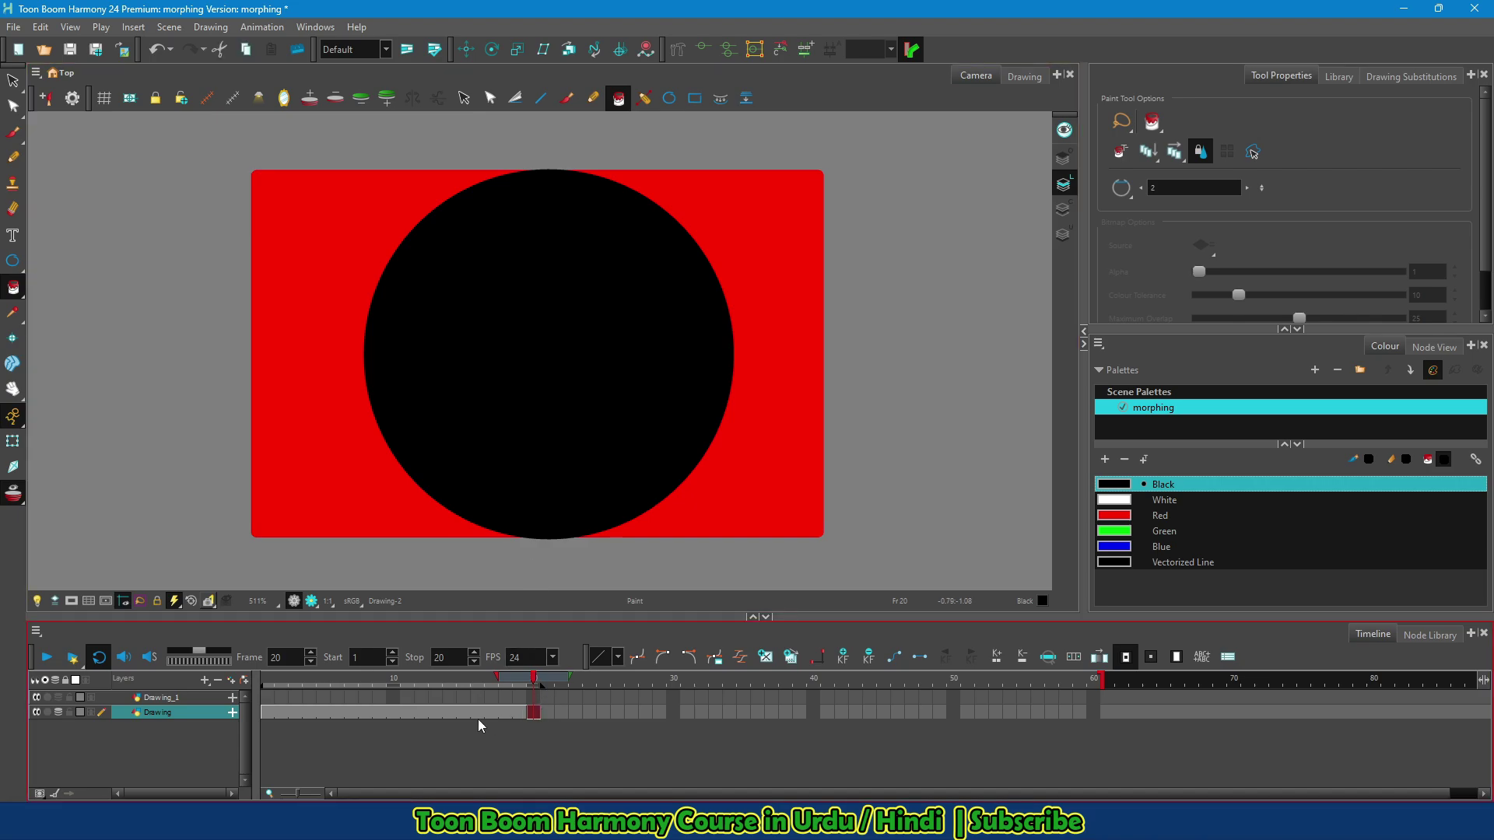
{"action": "left_click", "coordinate": [268, 712]}
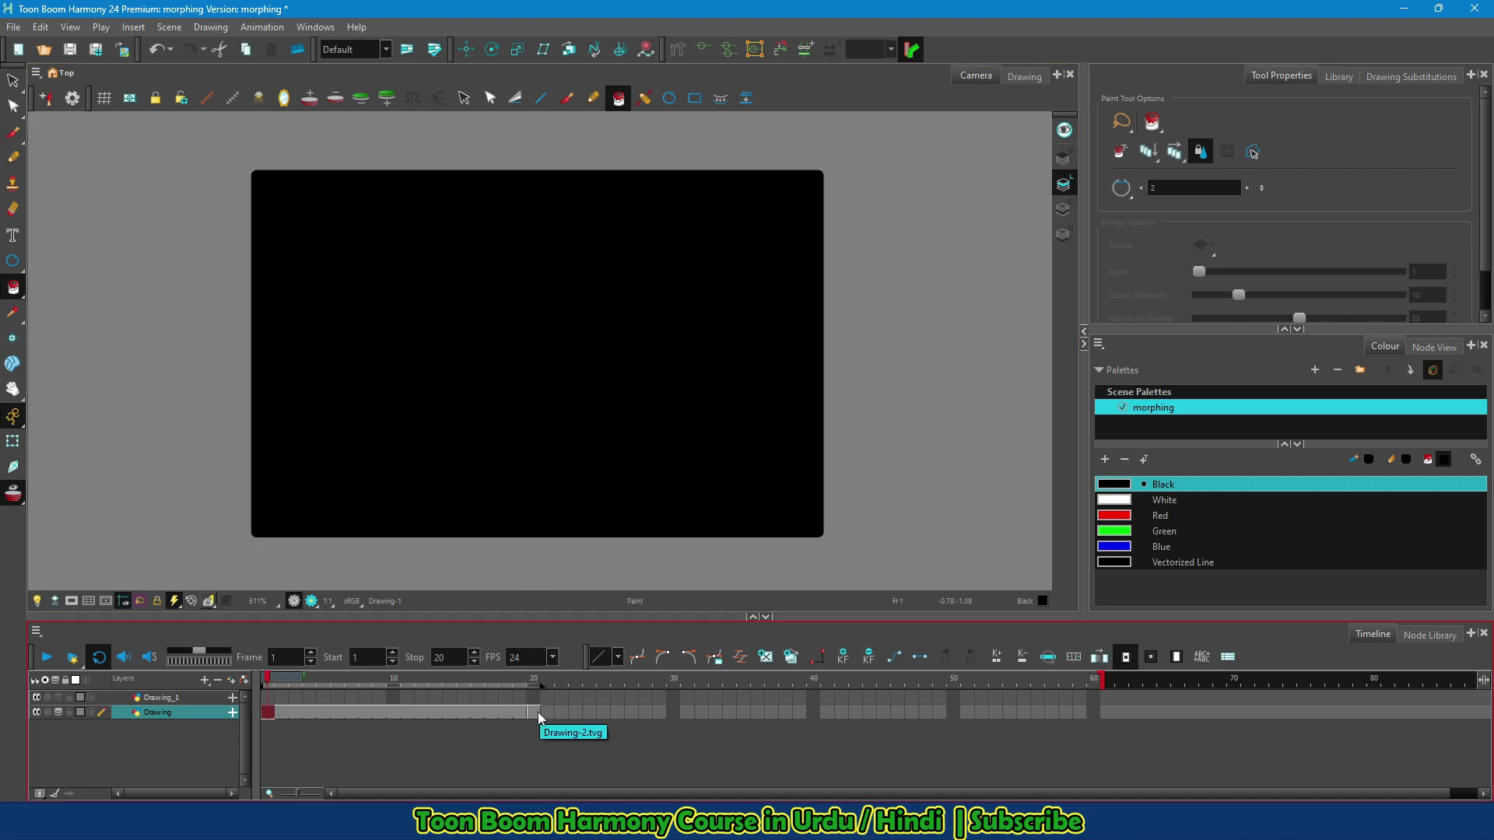
{"action": "left_click", "coordinate": [52, 659]}
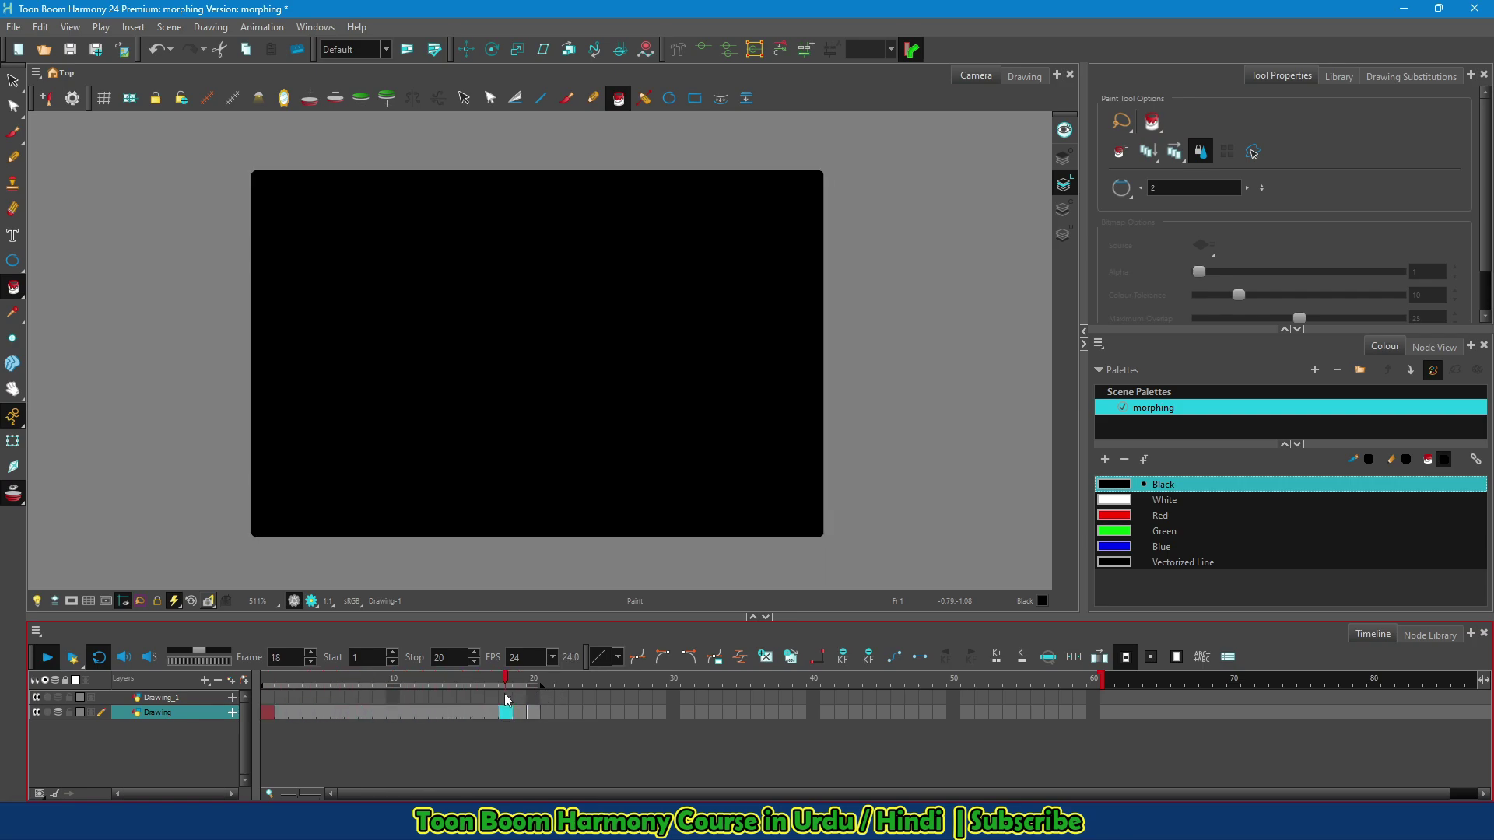
{"action": "left_click", "coordinate": [49, 662]}
Create a morphing on the Drawing layer between the rectangle at frame 1 and the circle at frame 20
{"action": "left_click", "coordinate": [296, 711]}
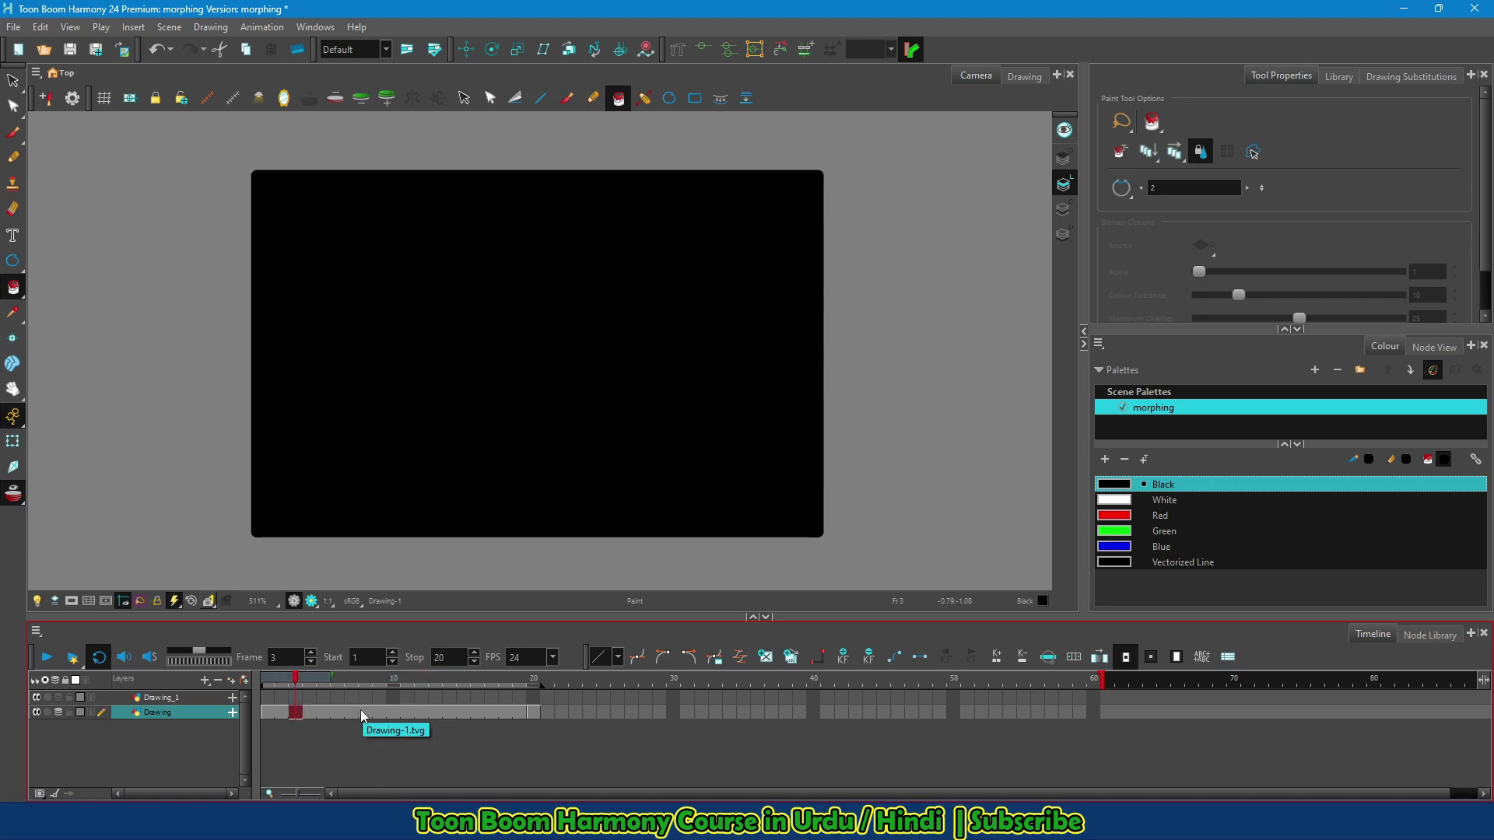
{"action": "right_click", "coordinate": [361, 716]}
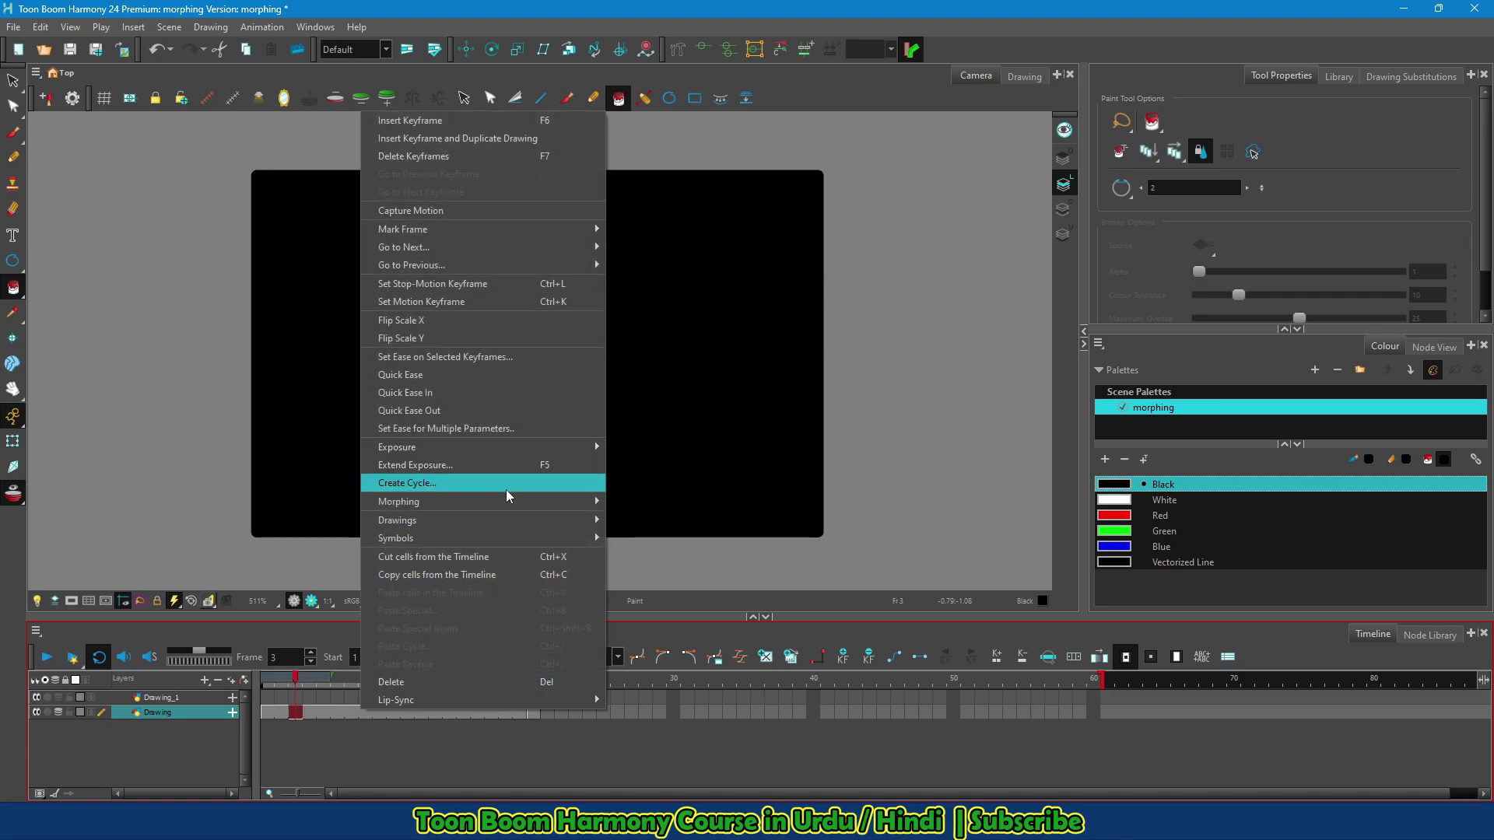
{"action": "mouse_move", "coordinate": [510, 502]}
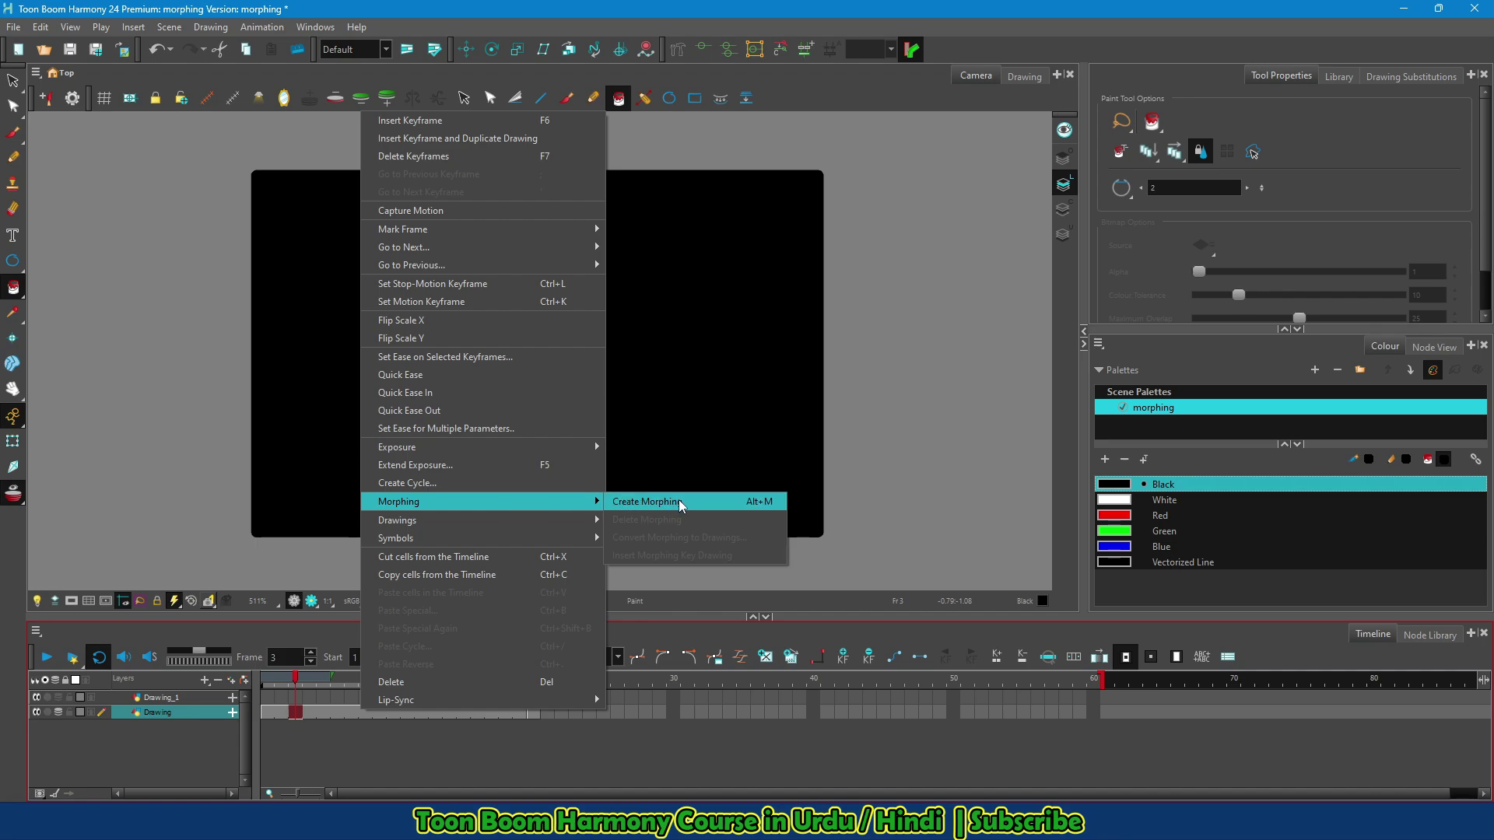
{"action": "left_click", "coordinate": [680, 506]}
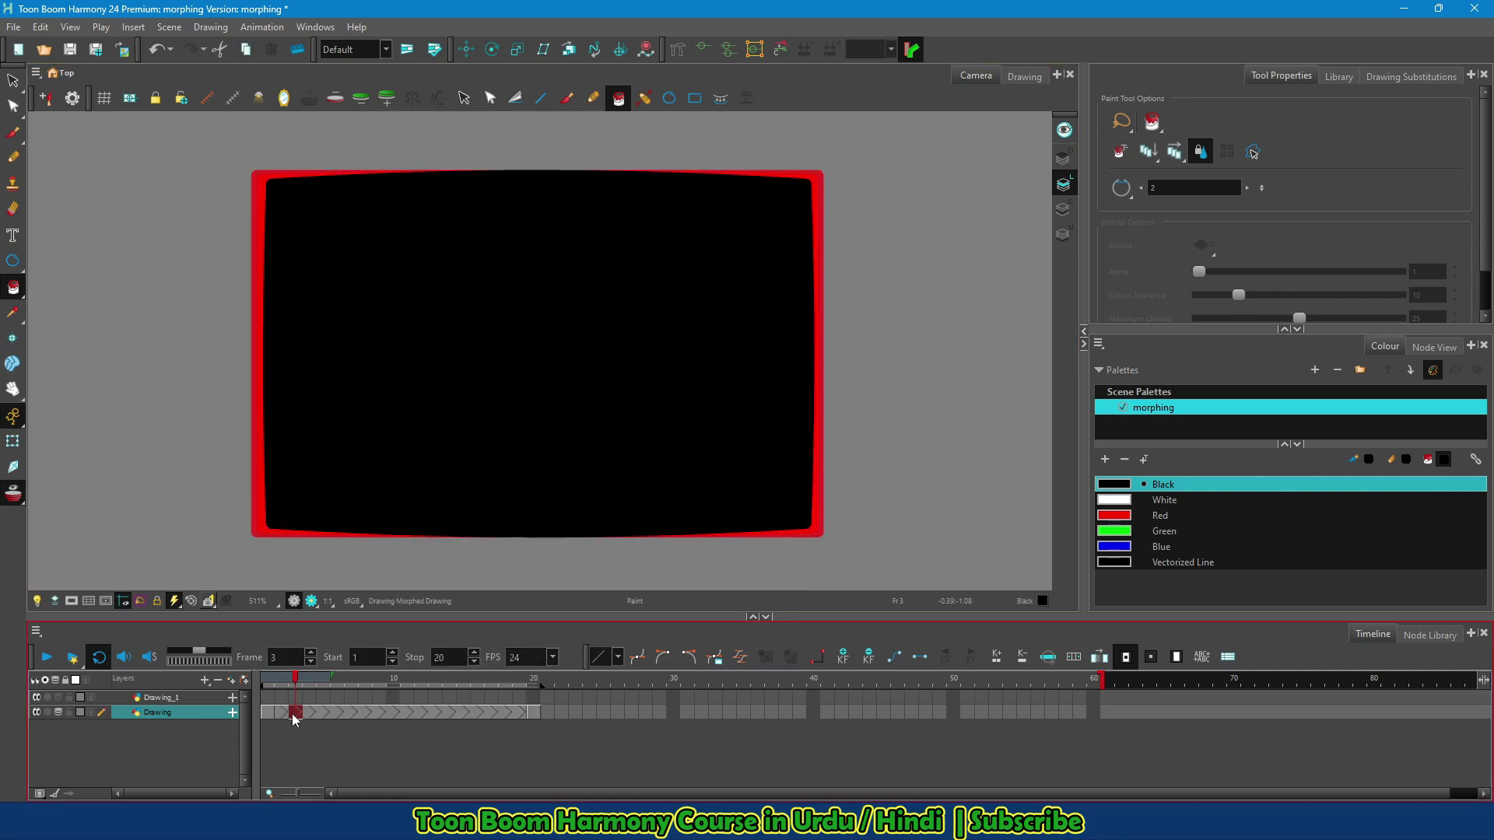
{"action": "key", "text": "ctrl+shift+3"}
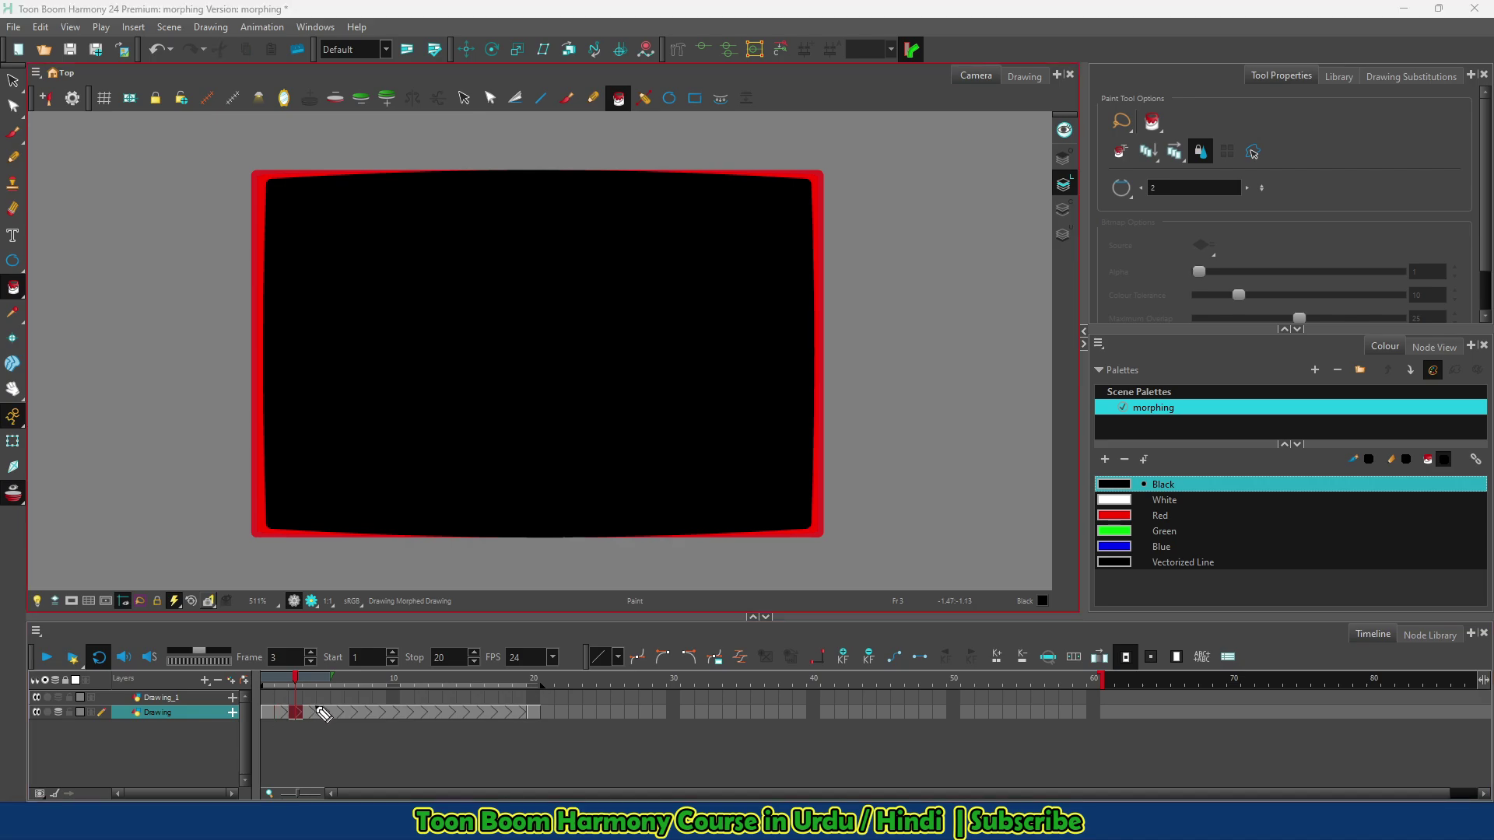
{"action": "mouse_move", "coordinate": [314, 697]}
{"action": "left_mouse_down"}
{"action": "mouse_move", "coordinate": [324, 732]}
{"action": "mouse_move", "coordinate": [420, 723]}
{"action": "left_mouse_up"}
{"action": "left_click_drag", "start_coordinate": [534, 683], "coordinate": [545, 707]}
{"action": "left_click_drag", "start_coordinate": [545, 739], "coordinate": [554, 753]}
{"action": "left_click_drag", "start_coordinate": [268, 685], "coordinate": [272, 735]}
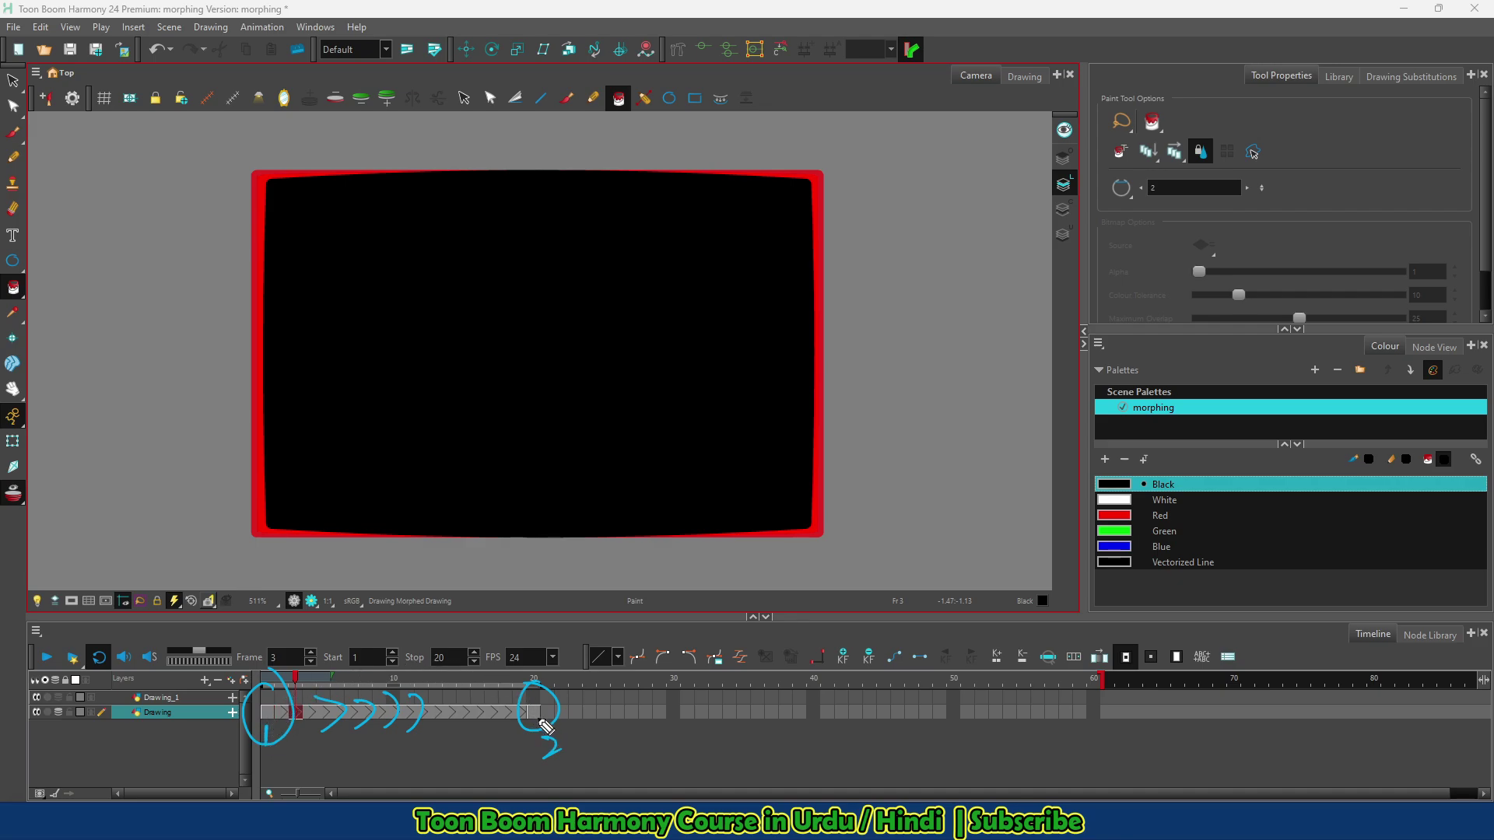
{"action": "key", "text": "Escape"}
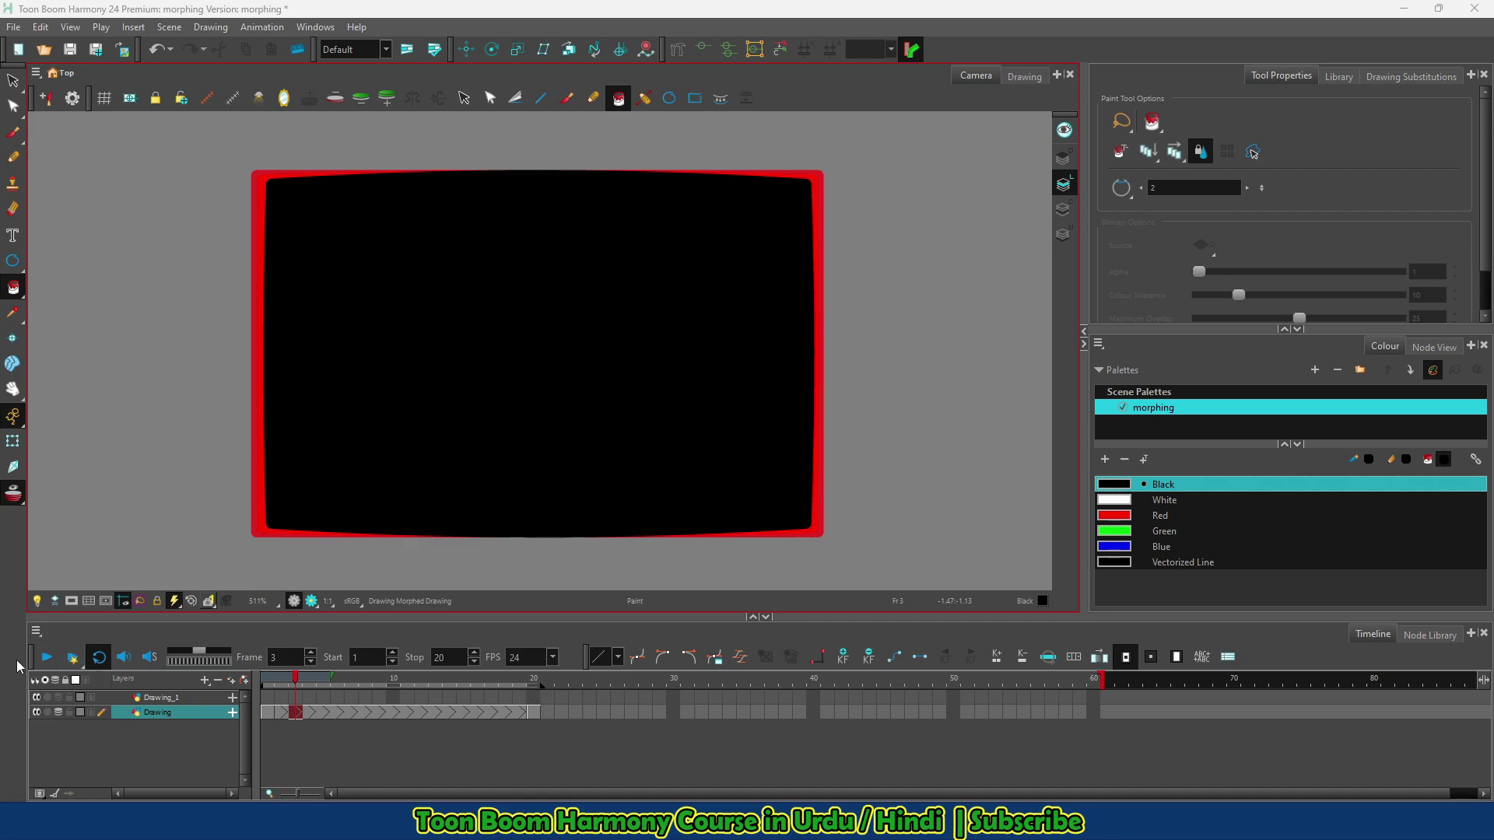
Play the rectangle-to-circle morphing and view its in-between shape at frame 12
{"action": "left_click", "coordinate": [47, 660]}
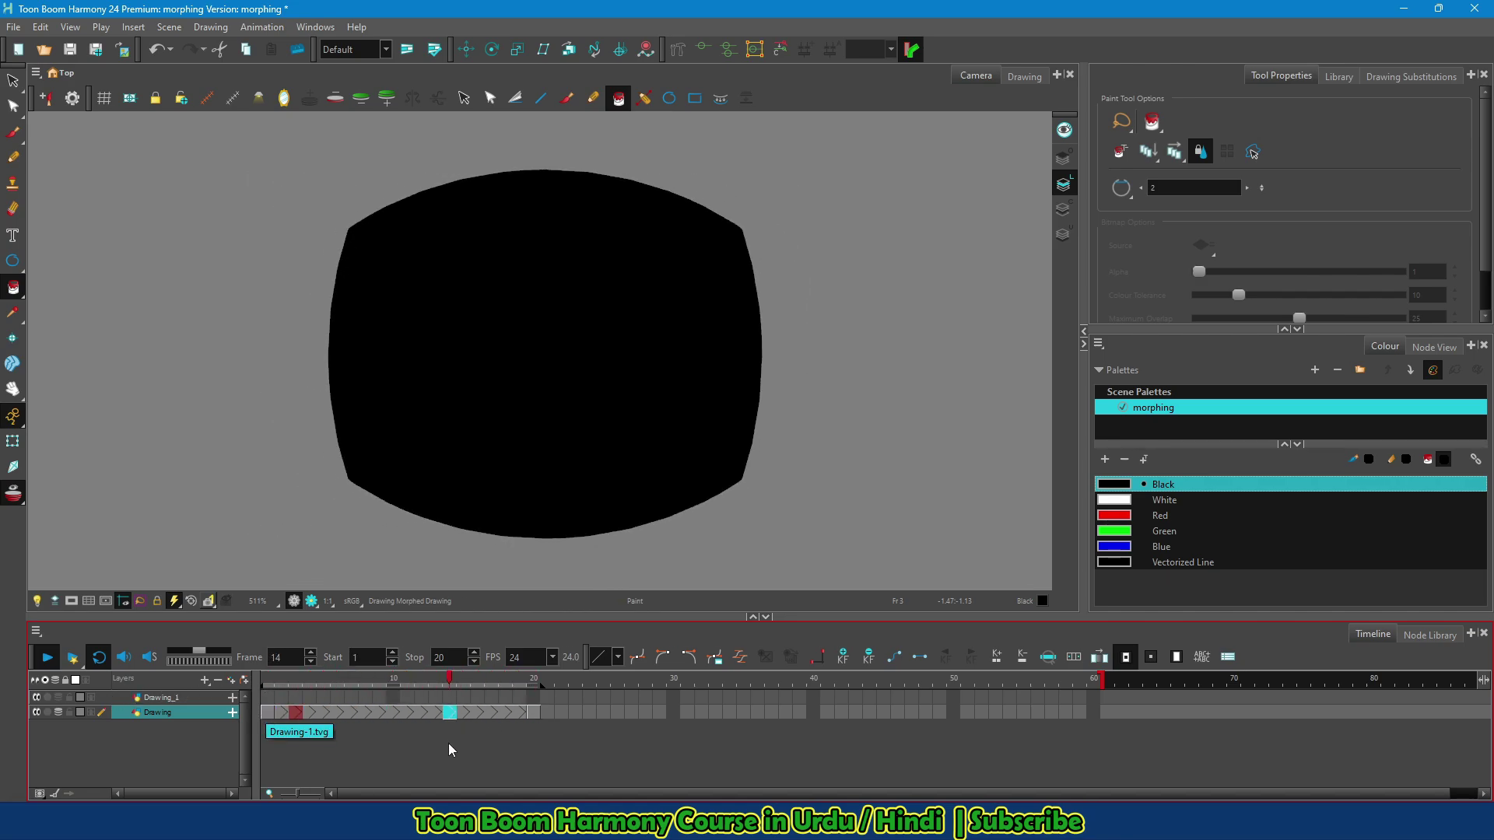
{"action": "left_click", "coordinate": [421, 713]}
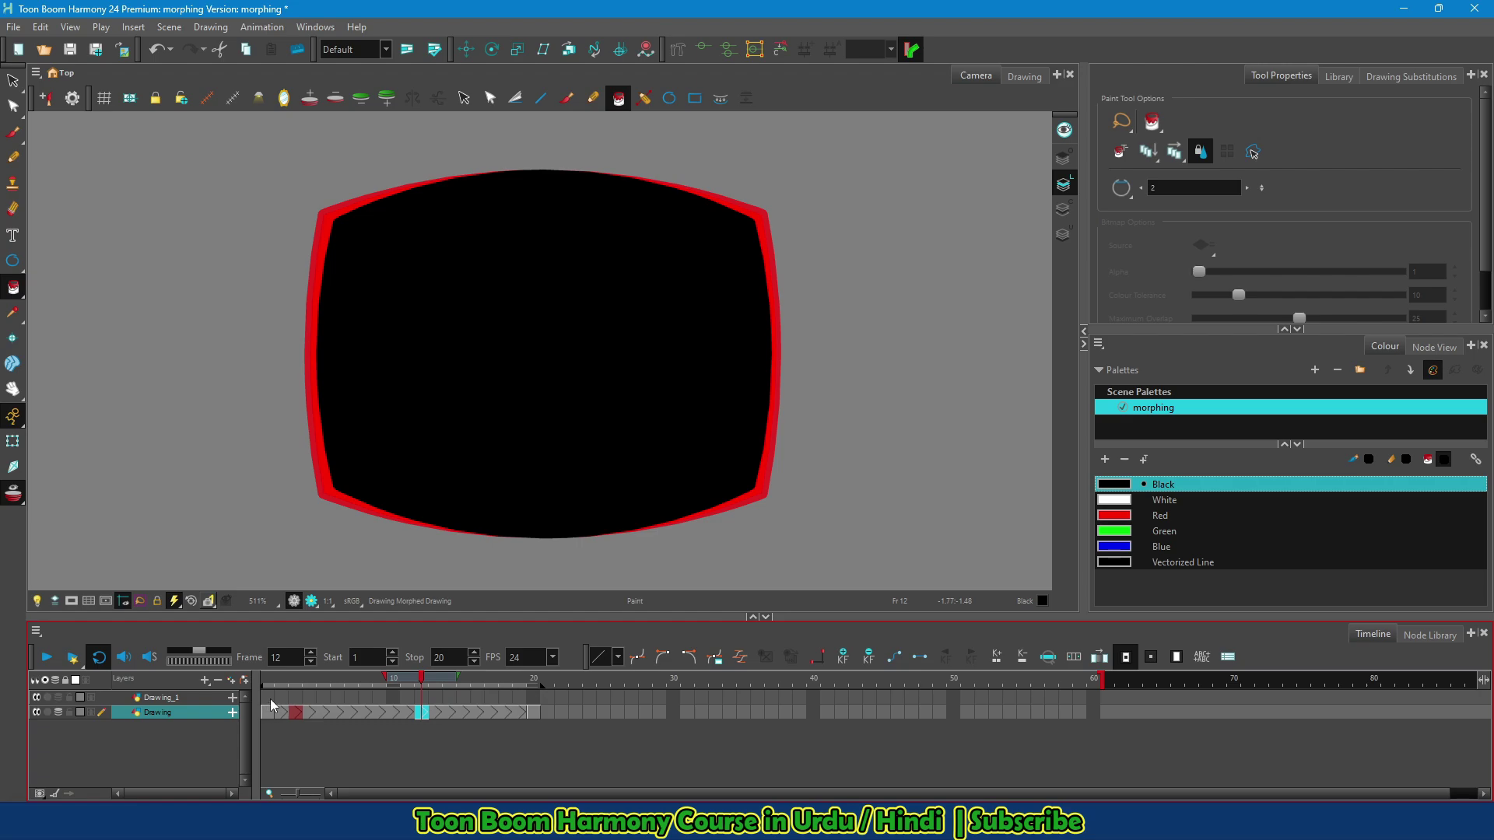
Set both Ease In and Ease Out of the main morphing layer to .7 with the Morphing tool and play it back
{"action": "left_click", "coordinate": [14, 364]}
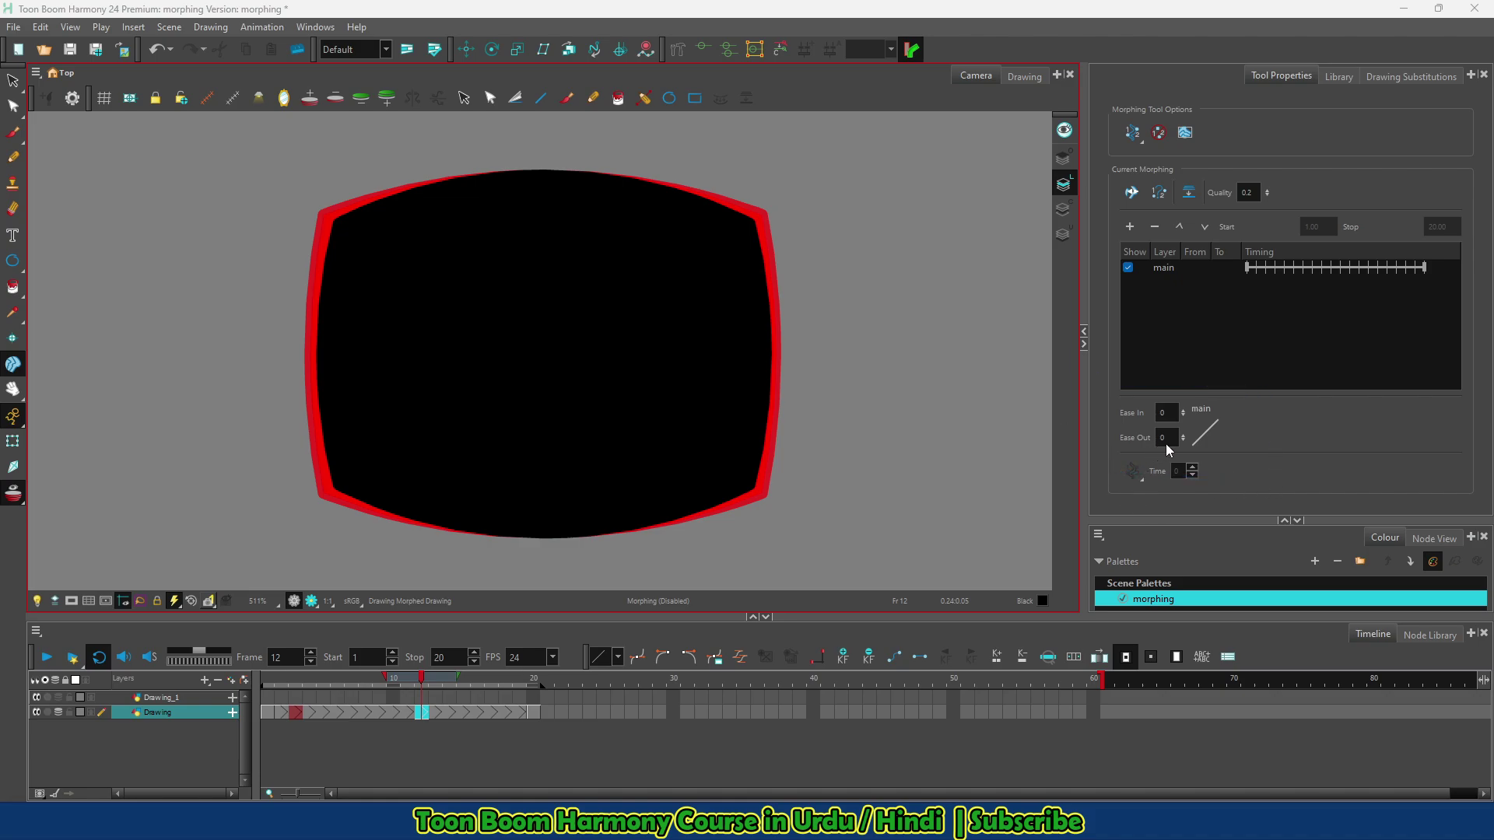
{"action": "left_click", "coordinate": [264, 679]}
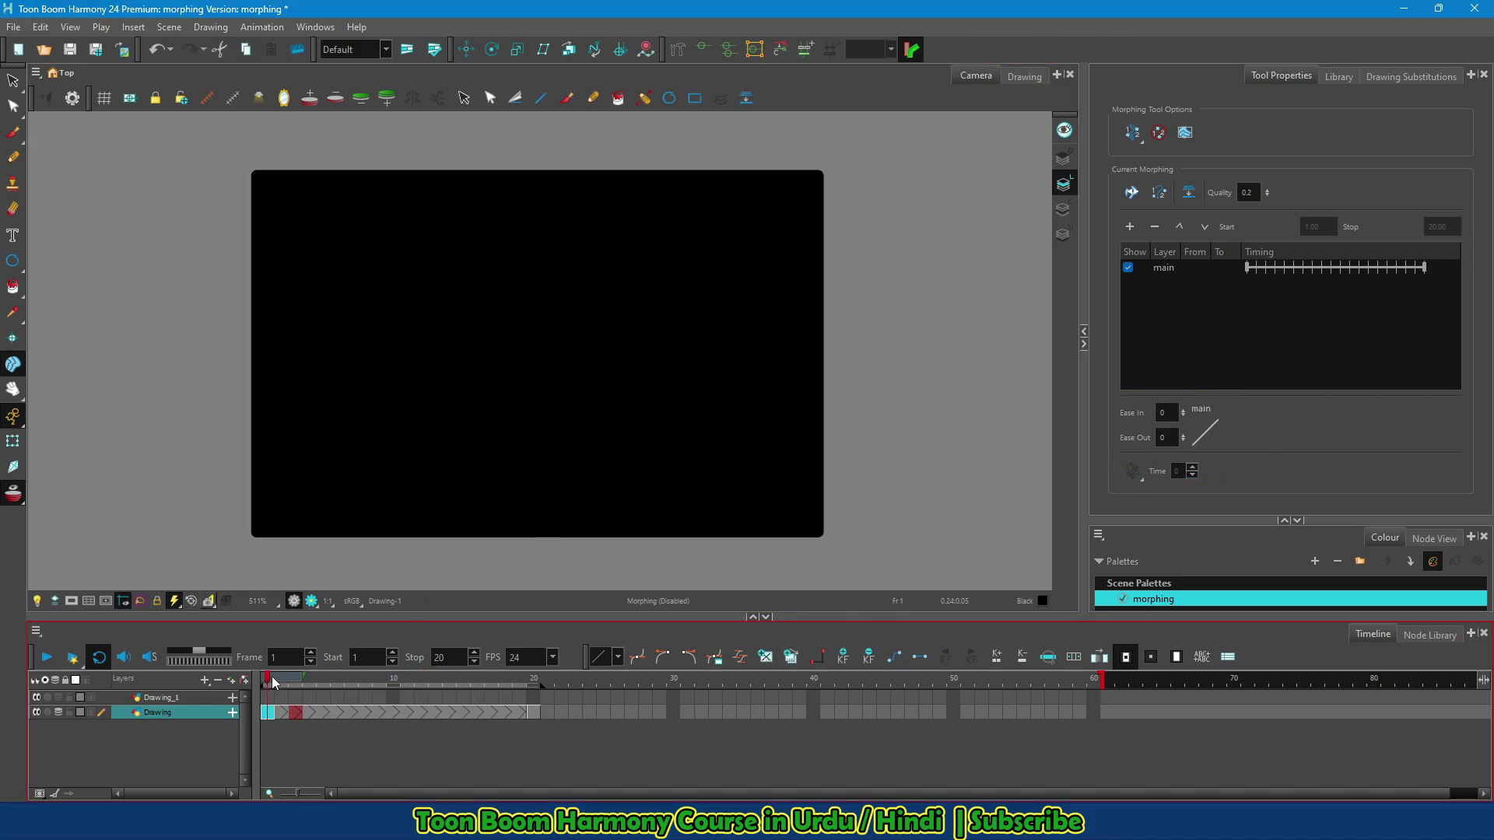
{"action": "left_click_drag", "start_coordinate": [277, 674], "coordinate": [540, 686]}
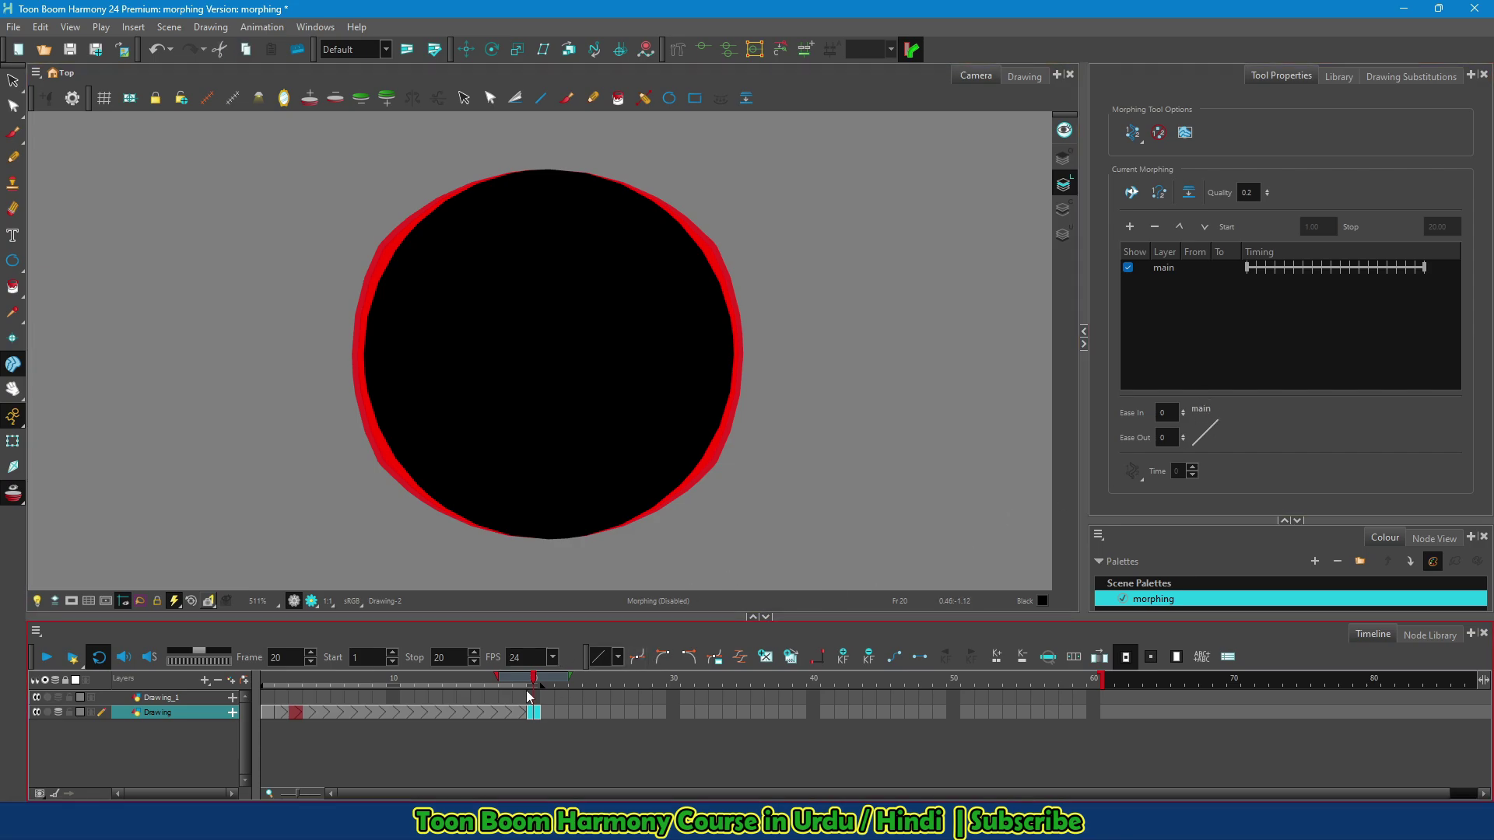
{"action": "left_click_drag", "start_coordinate": [269, 683], "coordinate": [533, 690]}
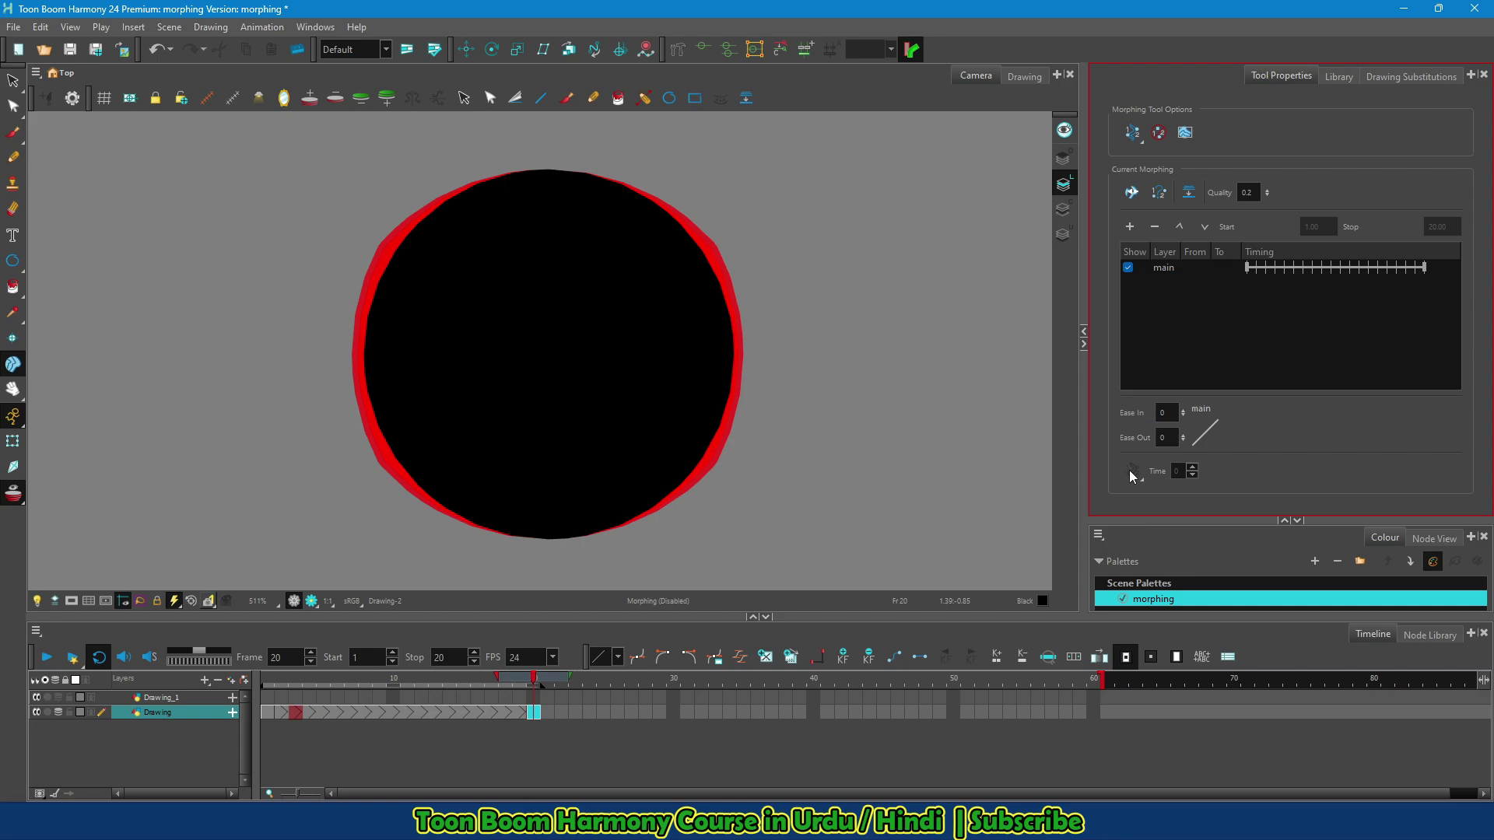
{"action": "double_click", "coordinate": [1168, 413]}
{"action": "double_click", "coordinate": [1175, 440]}
{"action": "type", "text": ".7"}
{"action": "key", "text": "Return"}
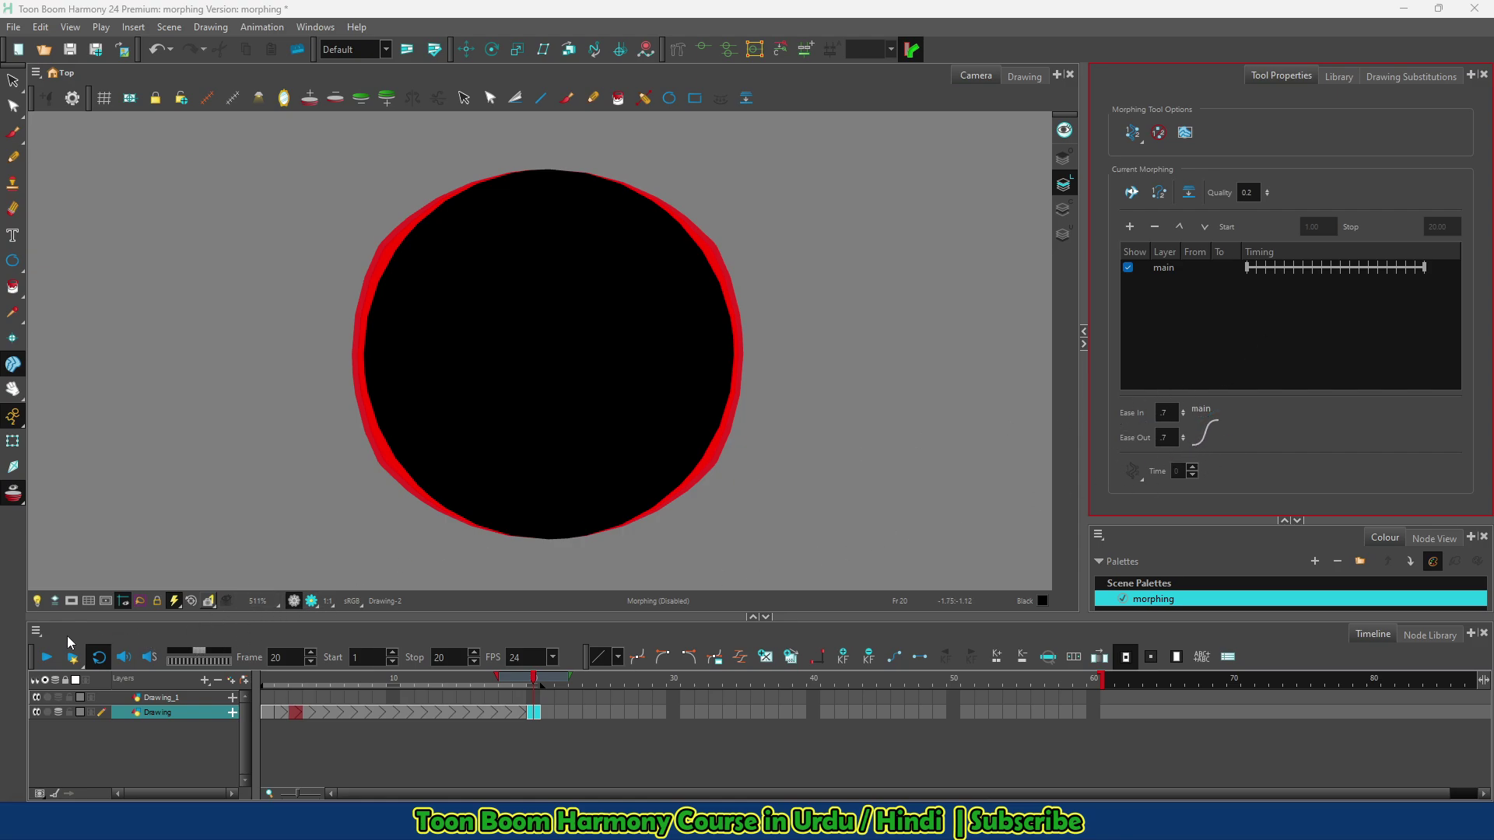
{"action": "left_click", "coordinate": [48, 658]}
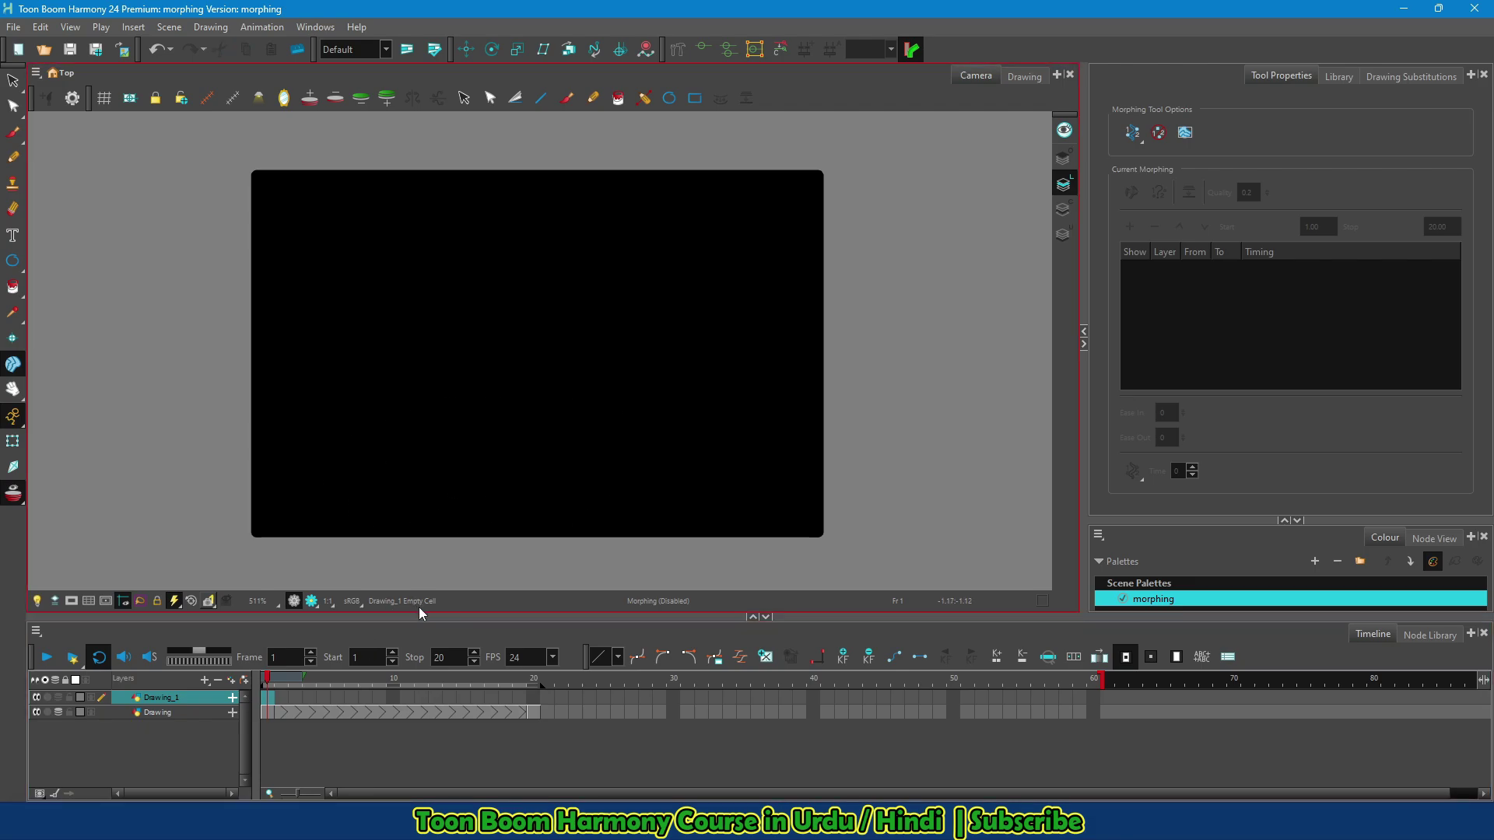
Hide the Drawing layer and draw a roughly square, black-filled rectangle at frame 1 of the Drawing_1 layer
{"action": "left_click", "coordinate": [34, 681]}
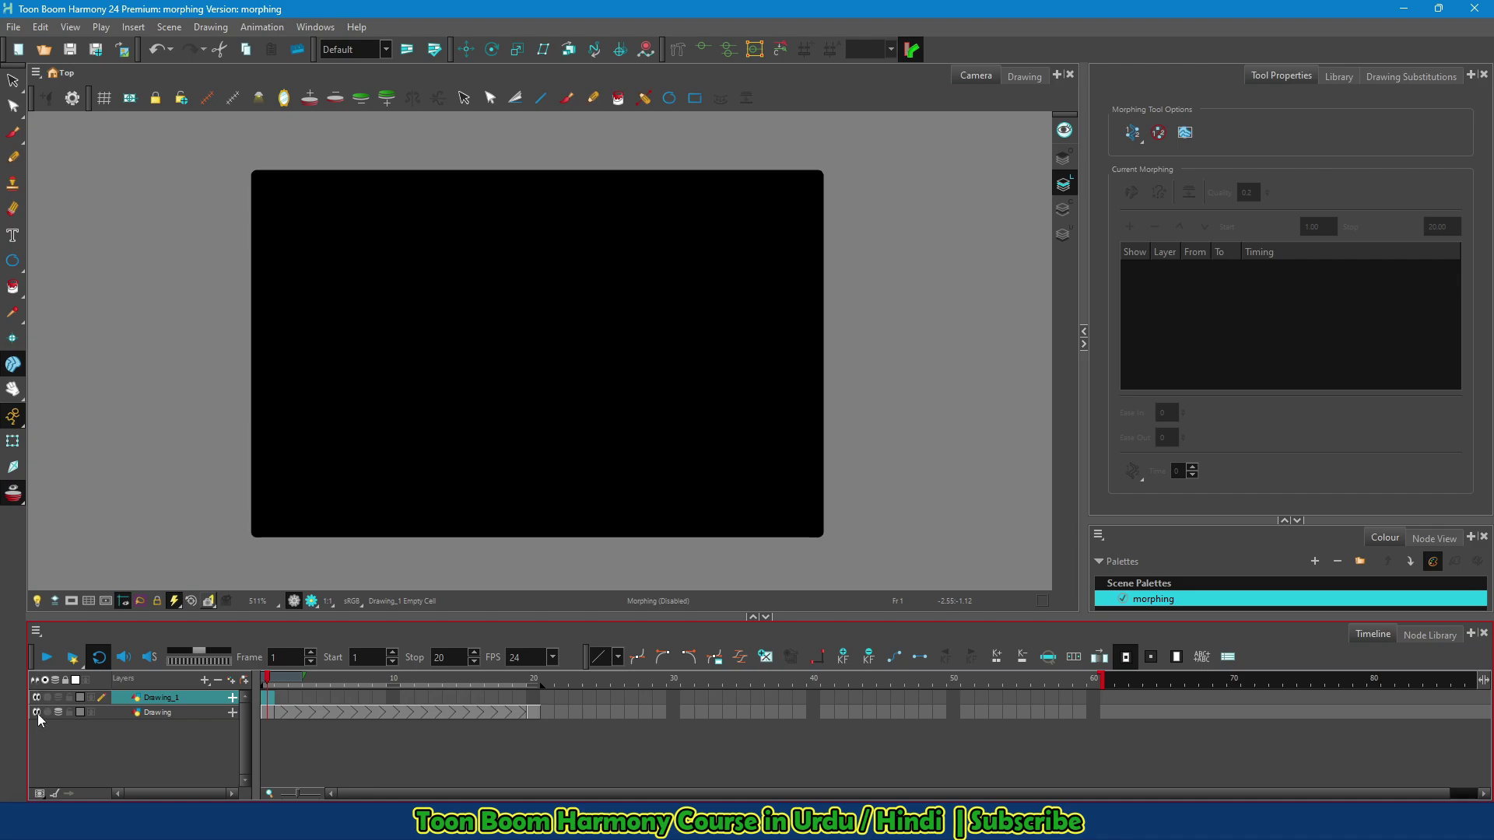
{"action": "left_click", "coordinate": [36, 712]}
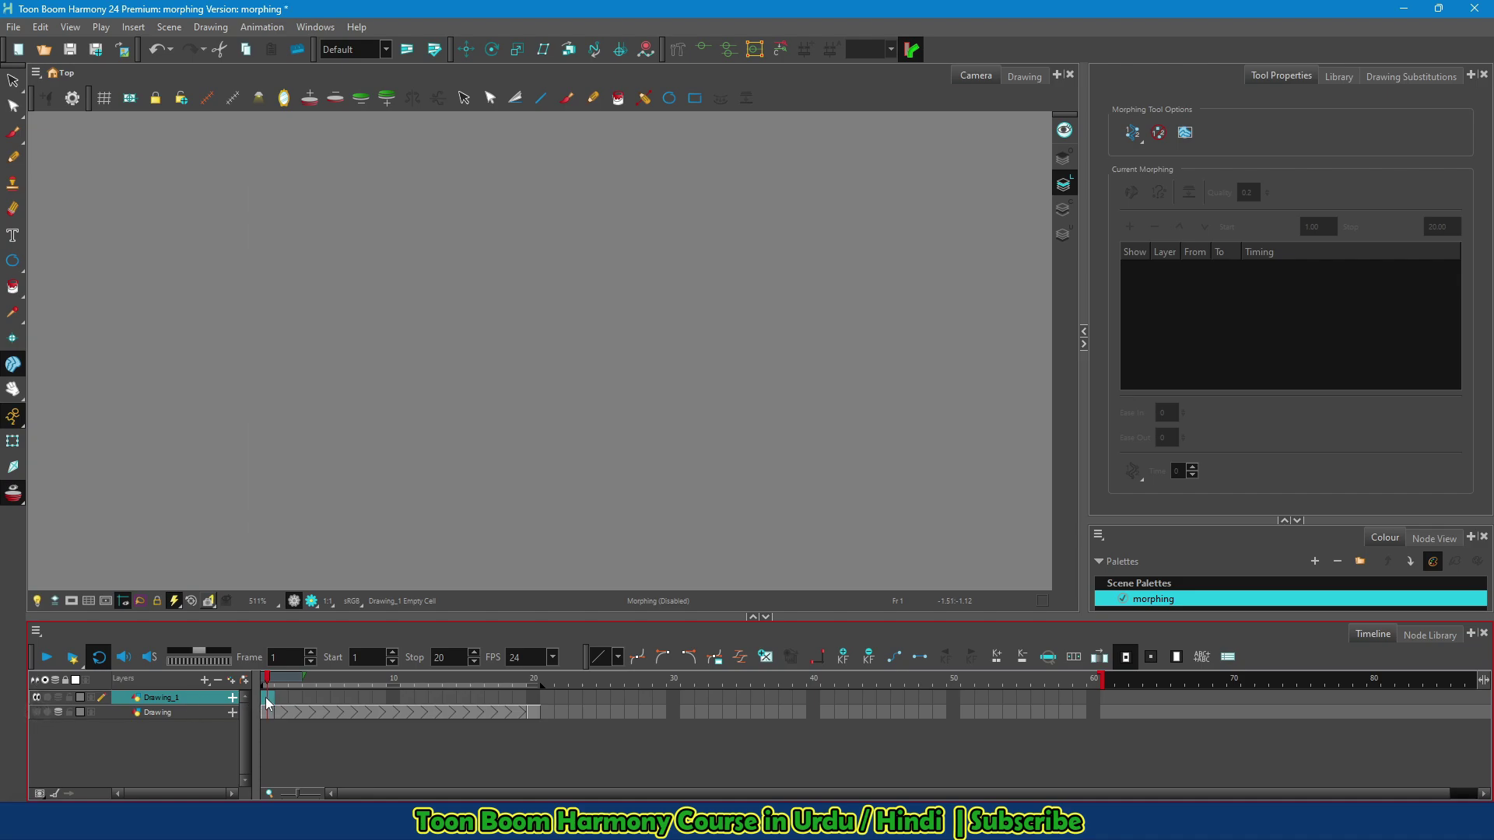
{"action": "left_click", "coordinate": [622, 352]}
{"action": "key", "text": "alt+7"}
{"action": "left_click_drag", "start_coordinate": [375, 214], "coordinate": [602, 427]}
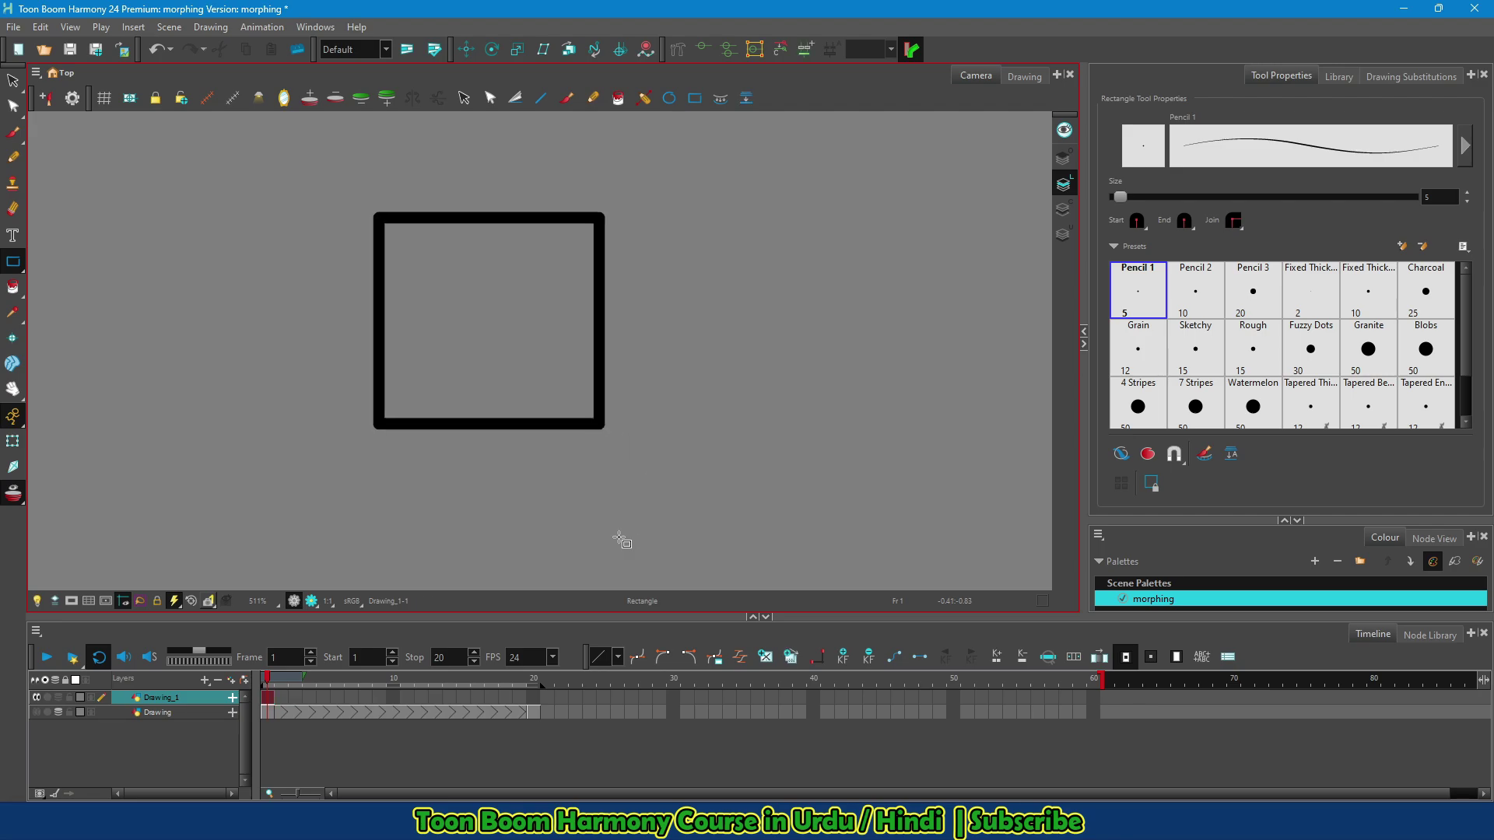
{"action": "key", "text": "alt+i"}
{"action": "left_click", "coordinate": [516, 306]}
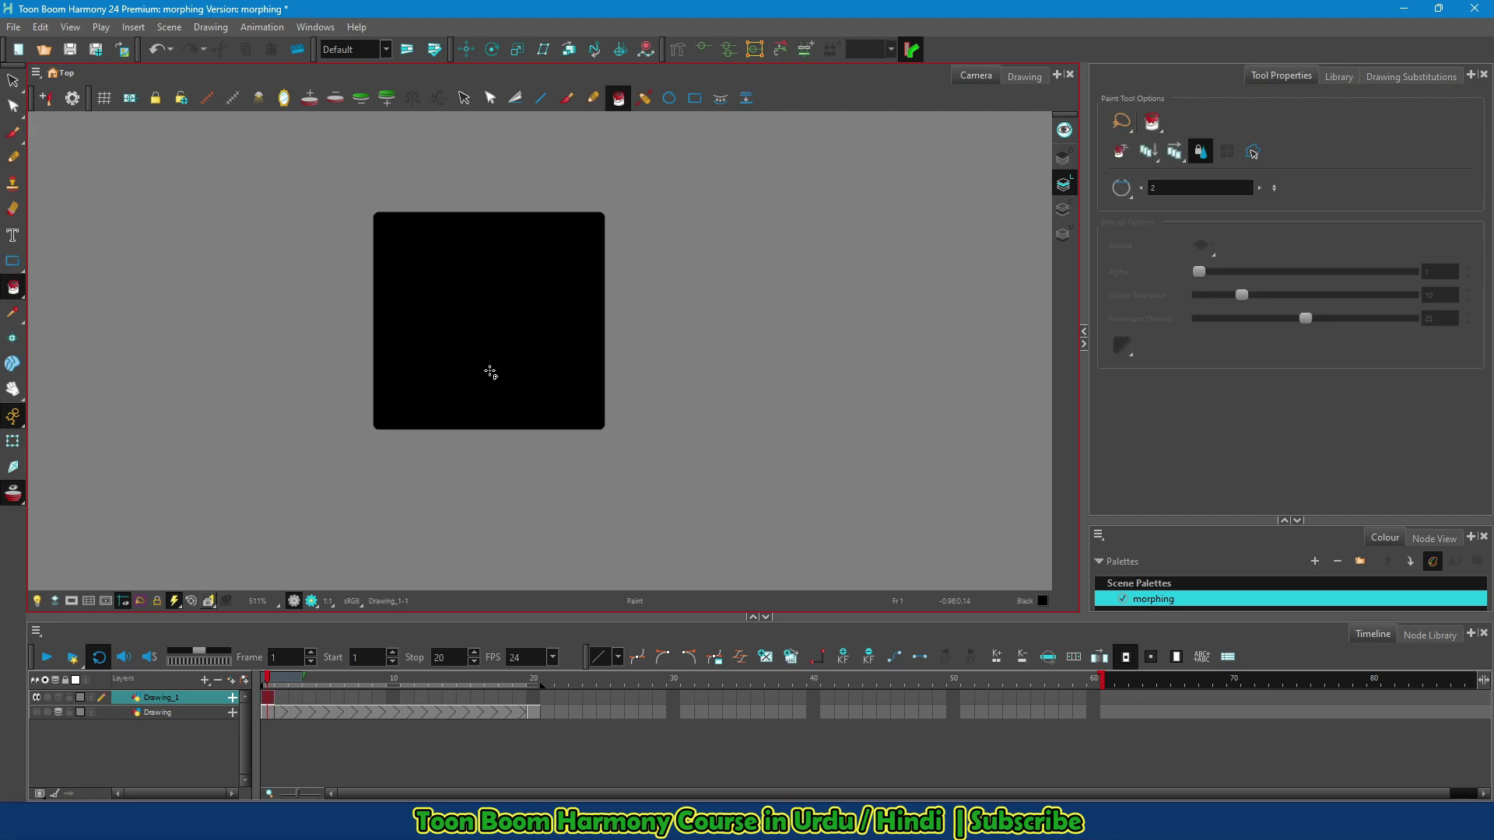
Delete the outline of the square on Drawing_1 so that only its black fill is kept
{"action": "key", "text": "alt+s"}
{"action": "key", "text": "ctrl+a"}
{"action": "left_click", "coordinate": [584, 132]}
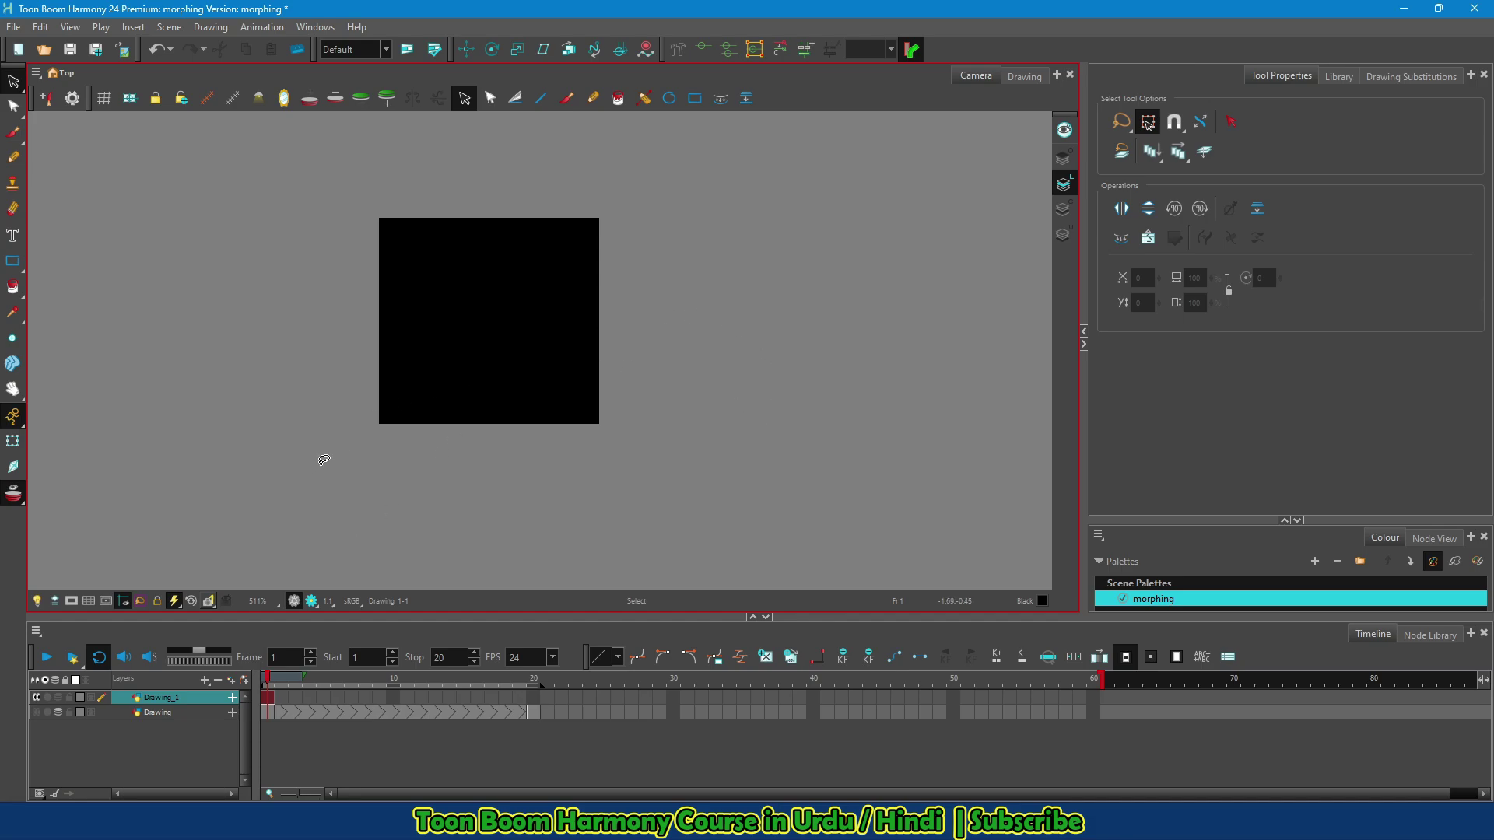
Extend the square's exposure on Drawing_1 to frame 20 and duplicate the drawing at that frame
{"action": "left_click", "coordinate": [533, 698]}
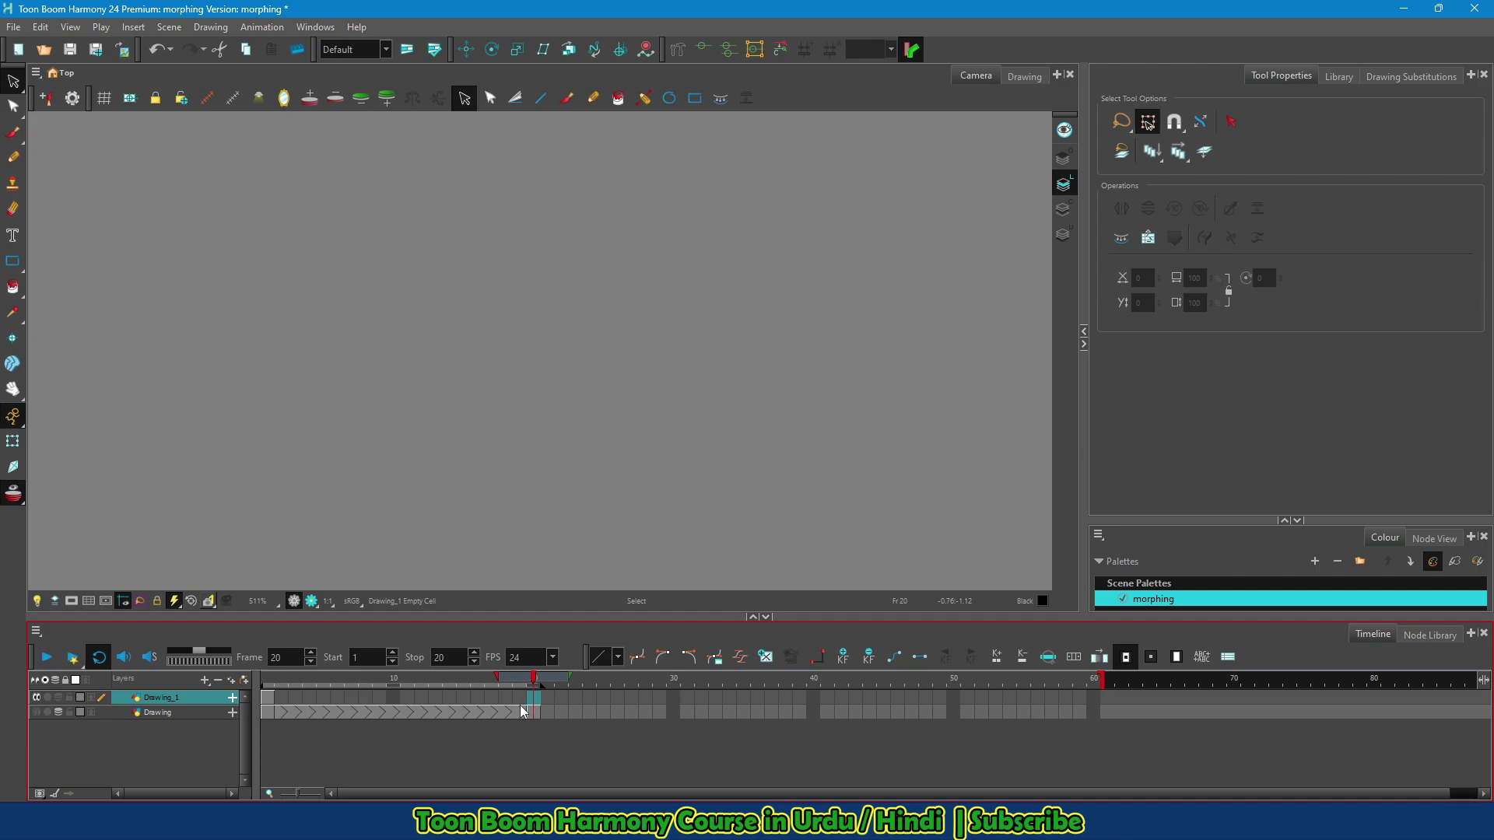
{"action": "key", "text": "F5"}
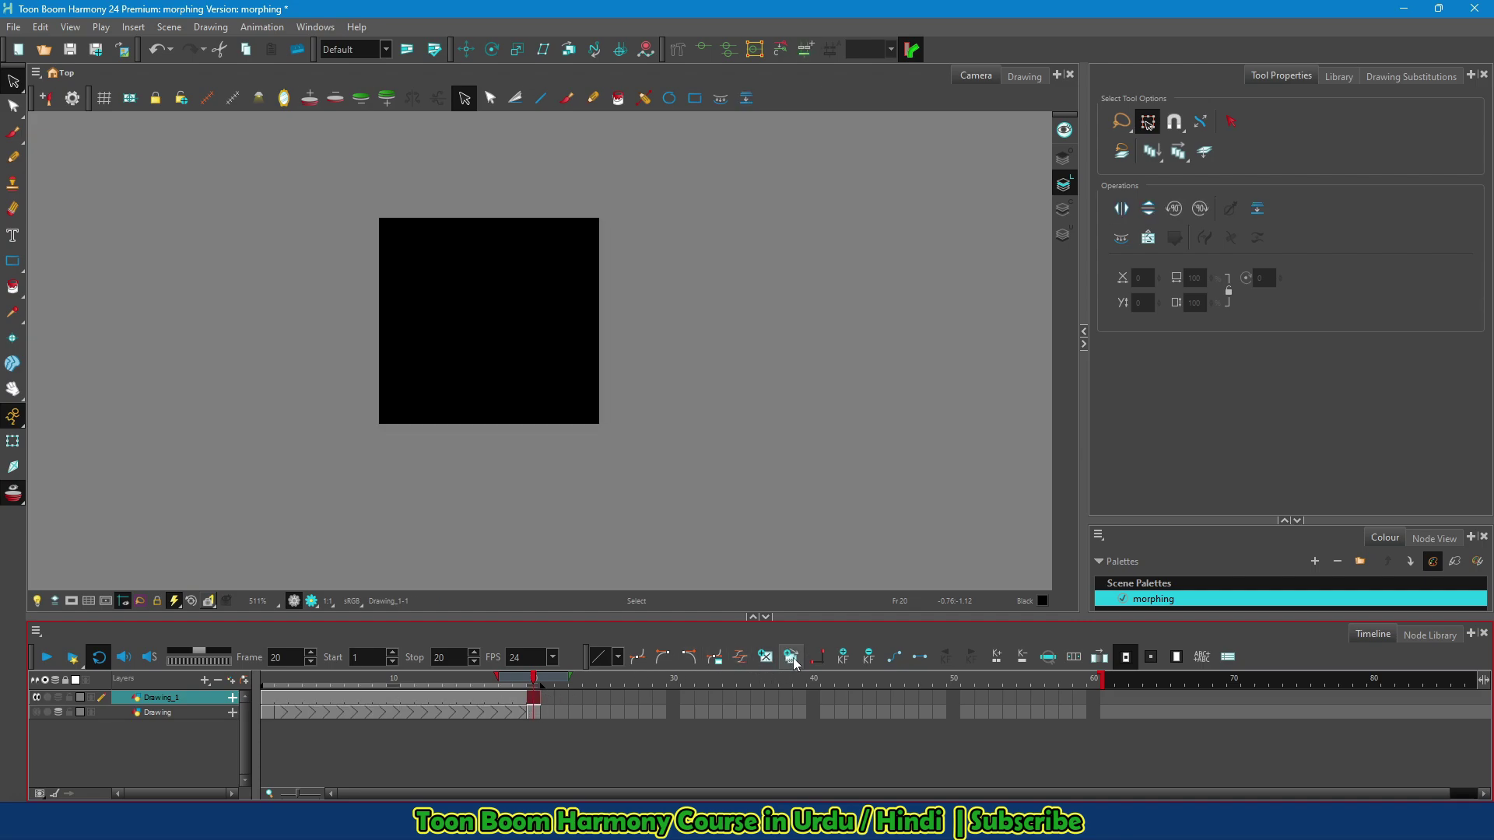
{"action": "left_click", "coordinate": [546, 697]}
{"action": "left_click", "coordinate": [523, 698]}
{"action": "left_click", "coordinate": [536, 702]}
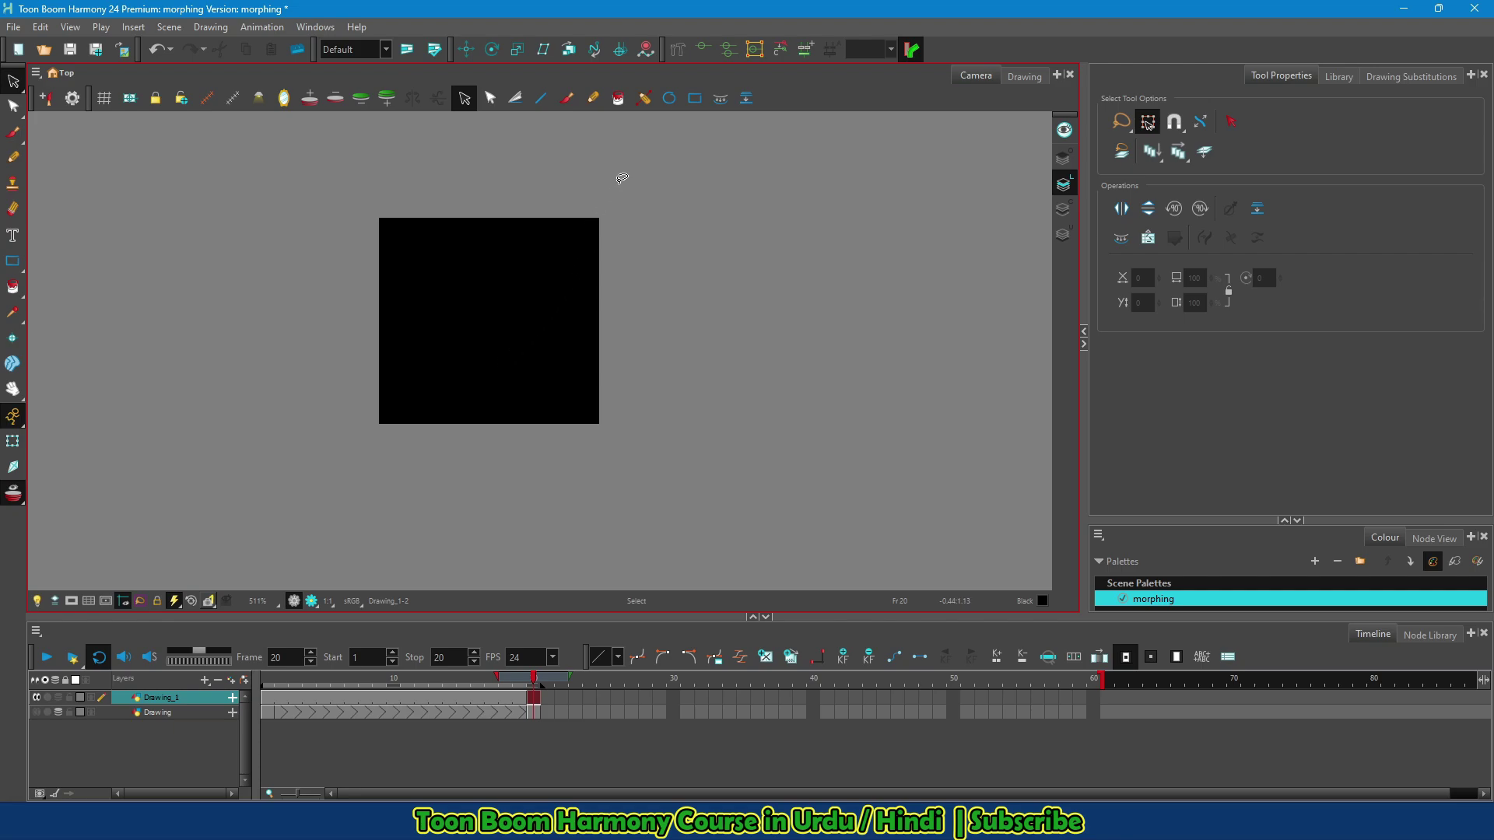
Reshape the frame 20 square on Drawing_1 with the Contour Editor by pulling its four corners outward into a larger, uneven quadrilateral
{"action": "left_click", "coordinate": [490, 98]}
{"action": "left_click", "coordinate": [430, 356]}
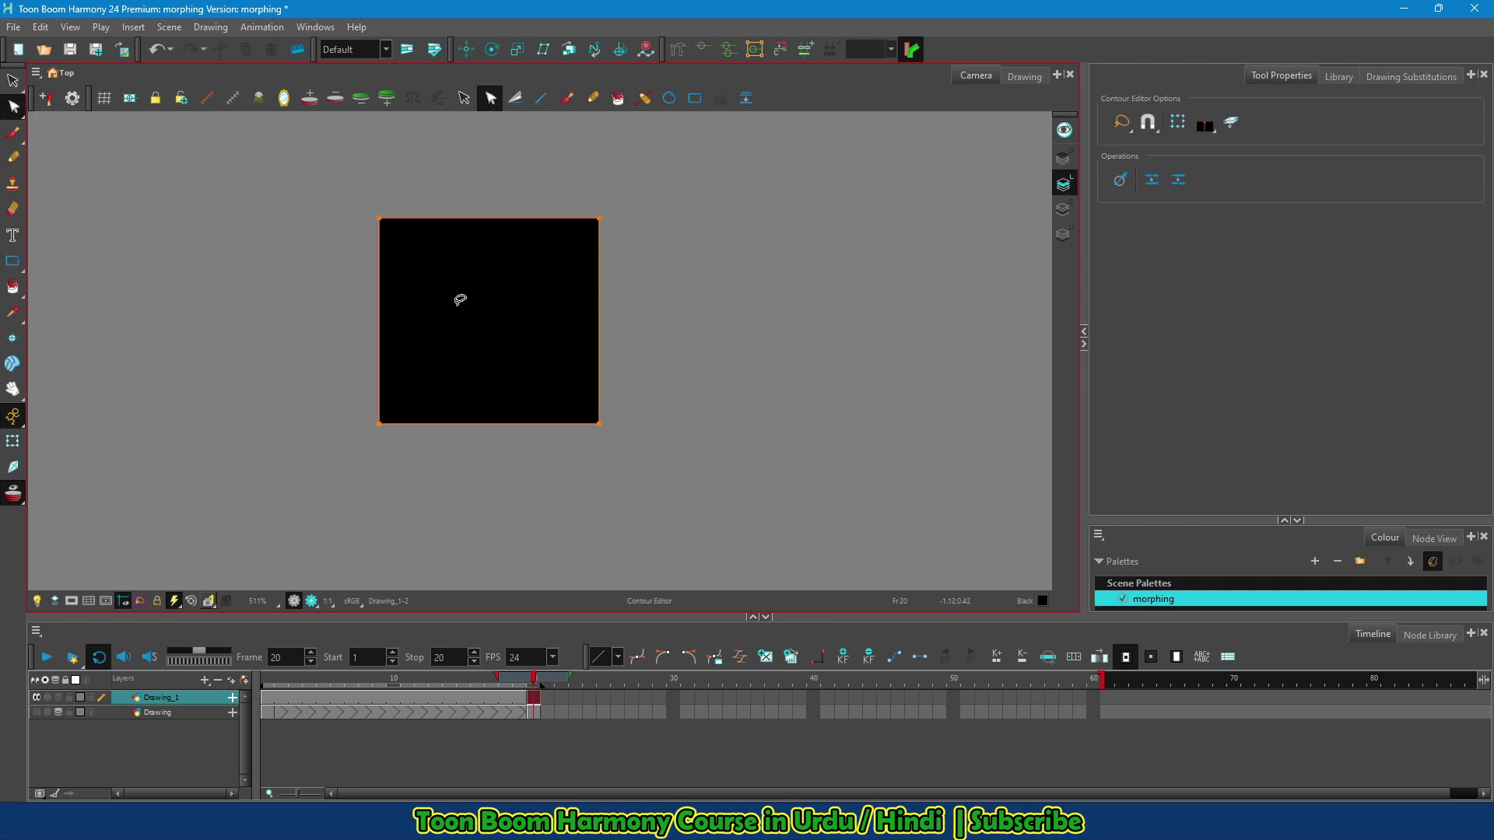
{"action": "mouse_move", "coordinate": [382, 199]}
{"action": "left_mouse_down"}
{"action": "mouse_move", "coordinate": [357, 189]}
{"action": "mouse_move", "coordinate": [371, 218]}
{"action": "mouse_move", "coordinate": [305, 162]}
{"action": "left_mouse_up"}
{"action": "left_click_drag", "start_coordinate": [563, 221], "coordinate": [657, 211]}
{"action": "left_click_drag", "start_coordinate": [600, 424], "coordinate": [648, 499]}
{"action": "mouse_move", "coordinate": [412, 414]}
{"action": "left_mouse_down"}
{"action": "mouse_move", "coordinate": [366, 464]}
{"action": "mouse_move", "coordinate": [388, 456]}
{"action": "mouse_move", "coordinate": [333, 478]}
{"action": "left_mouse_up"}
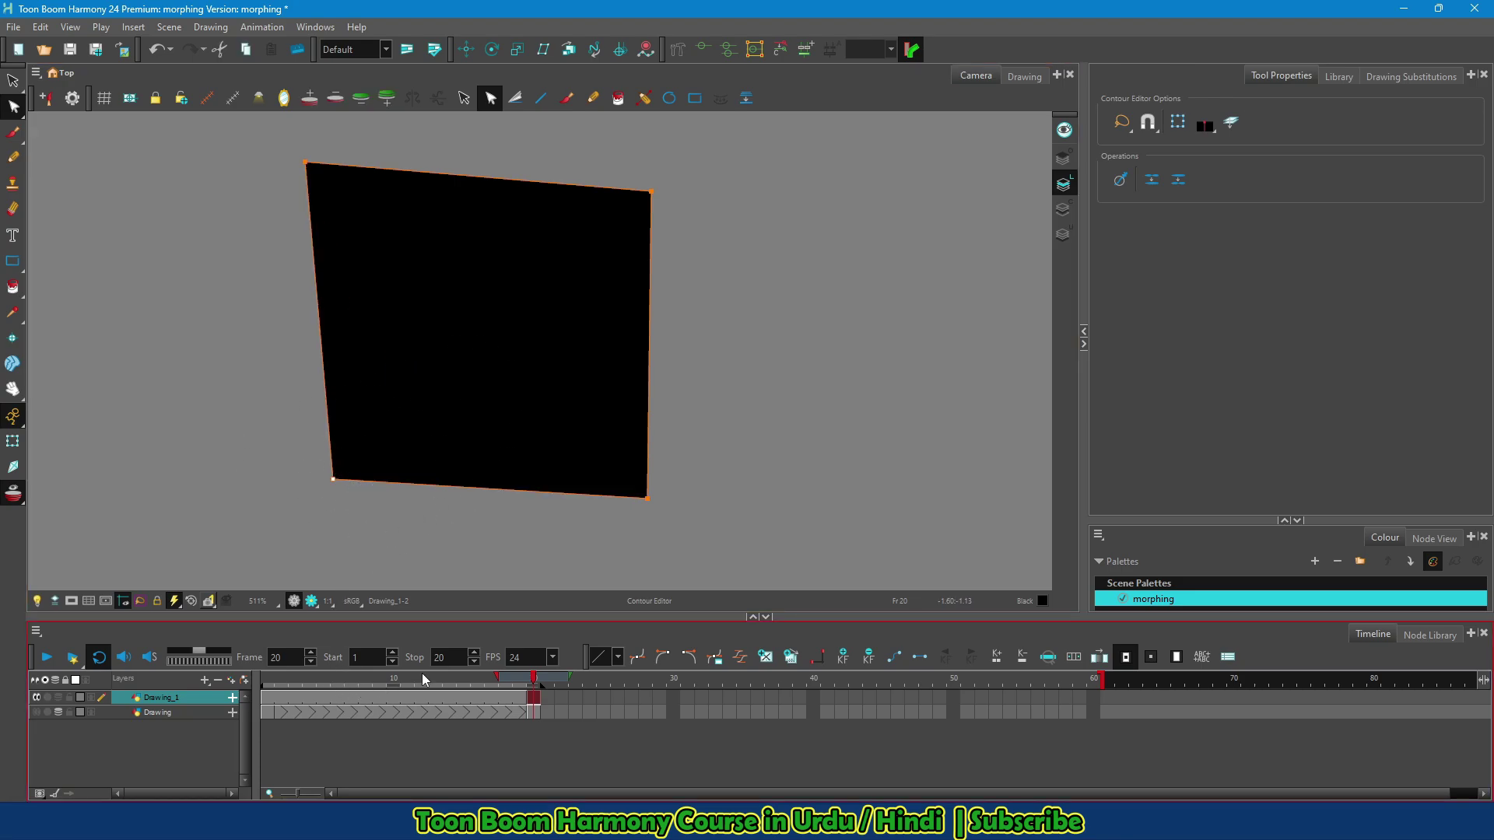
Create a morph on Drawing_1 between the square at frame 1 and the reshaped drawing at frame 20
{"action": "left_click_drag", "start_coordinate": [426, 679], "coordinate": [523, 679]}
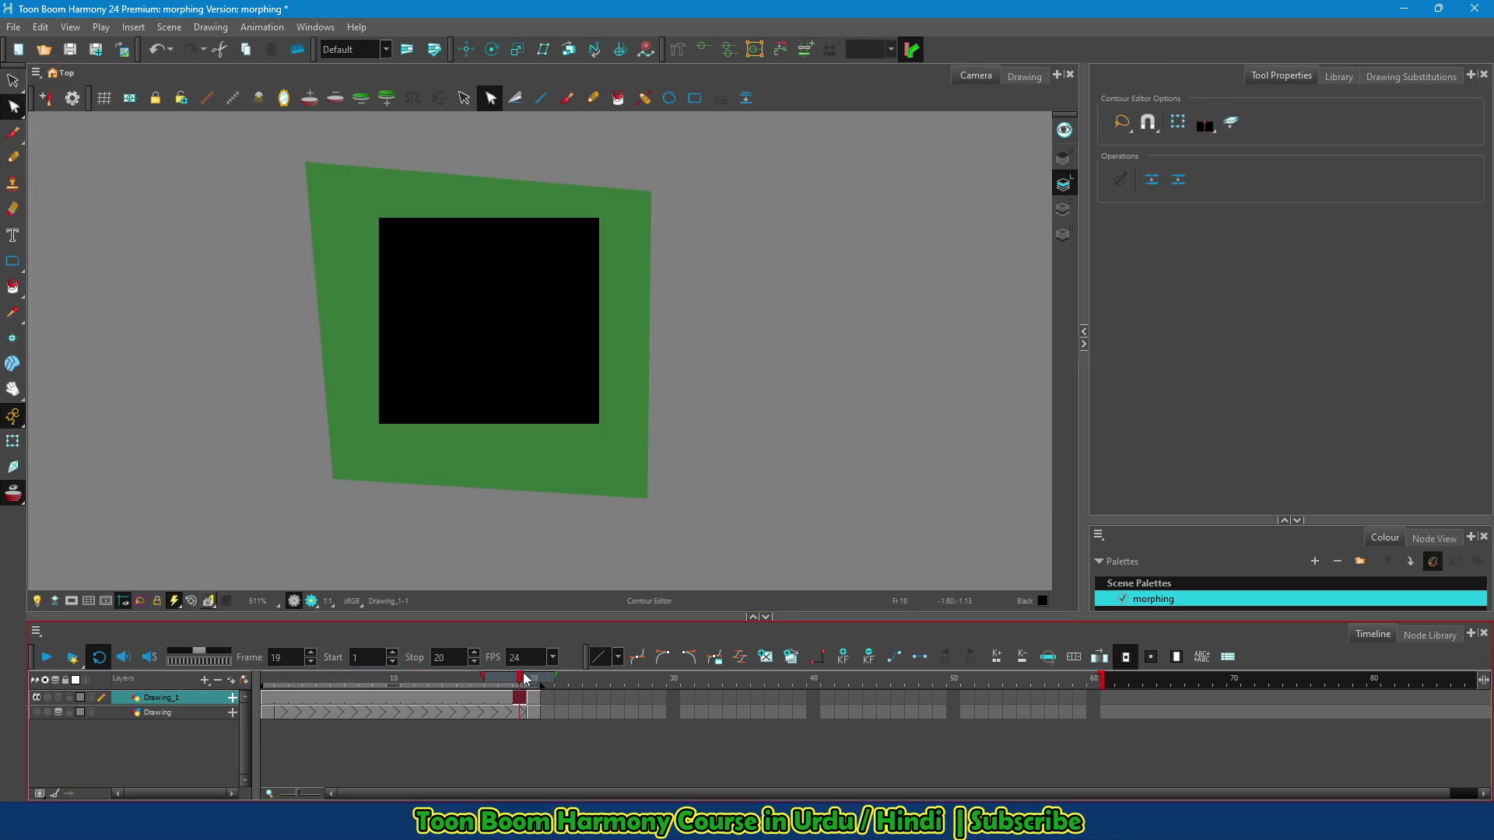
{"action": "left_click", "coordinate": [530, 678]}
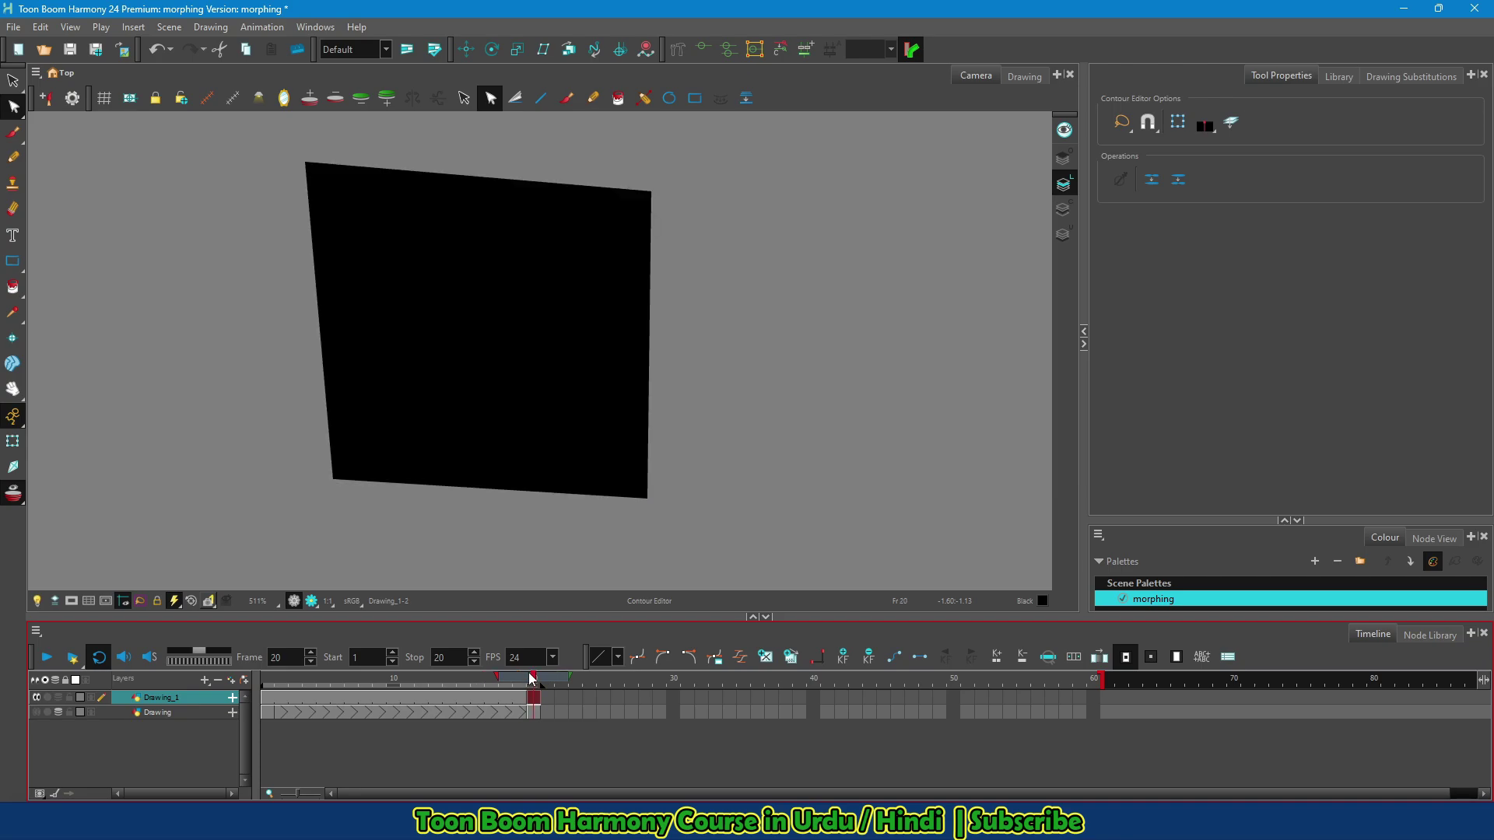
{"action": "left_click_drag", "start_coordinate": [531, 678], "coordinate": [532, 679]}
{"action": "left_click", "coordinate": [464, 698]}
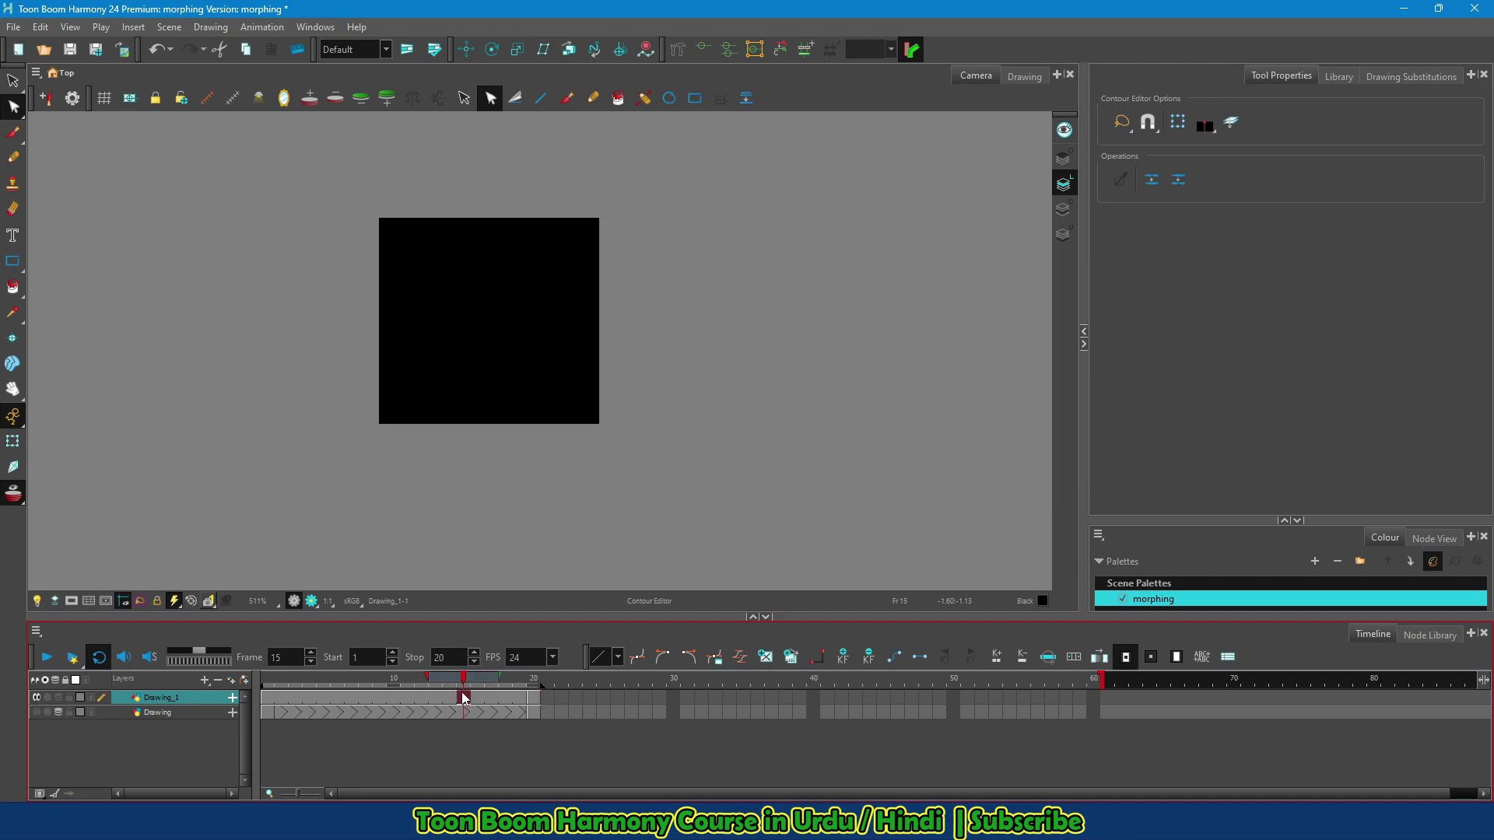
{"action": "right_click", "coordinate": [463, 698]}
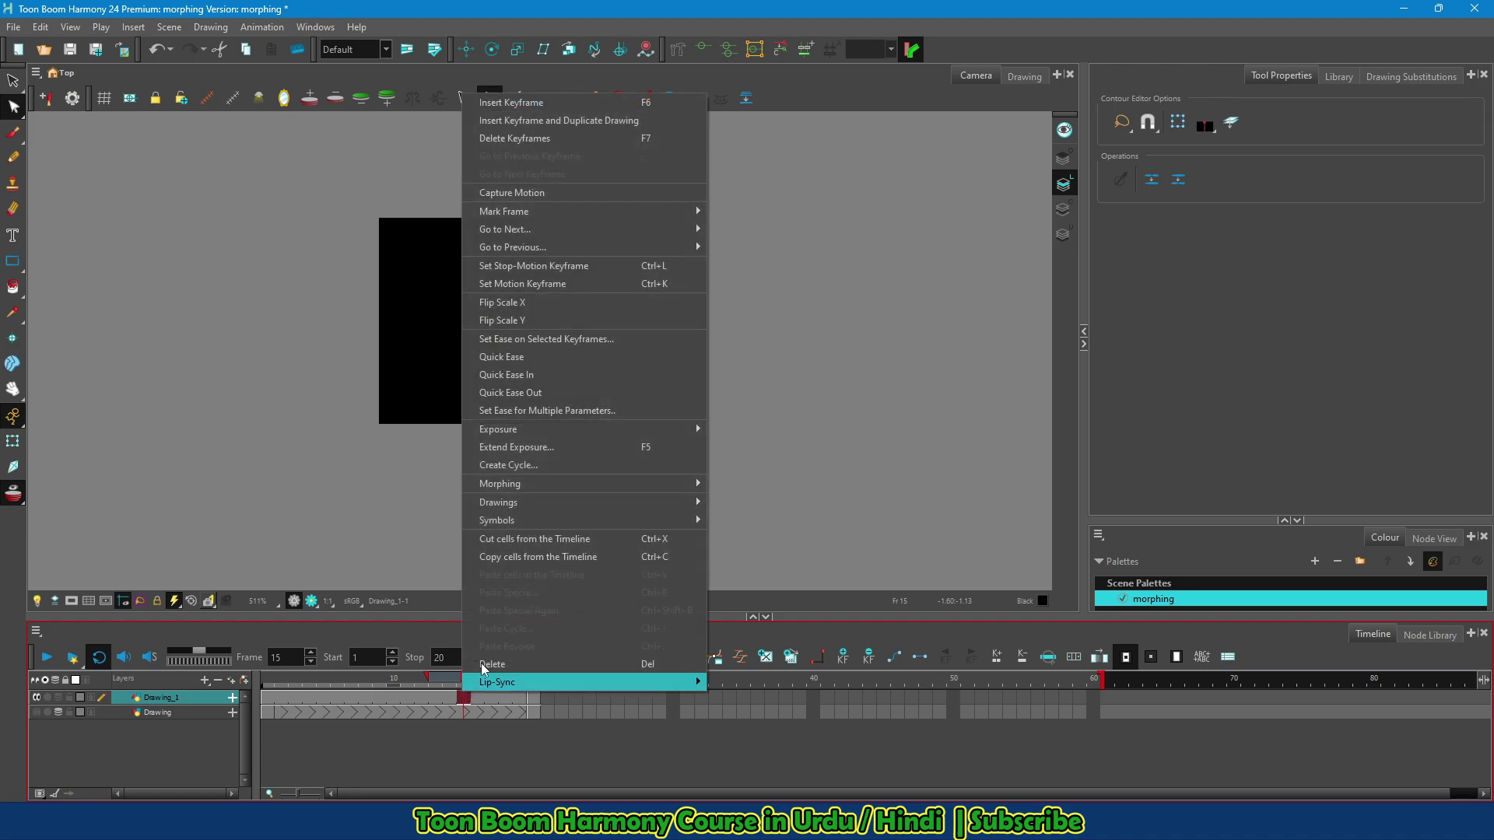
{"action": "mouse_move", "coordinate": [568, 483]}
{"action": "left_click", "coordinate": [778, 483]}
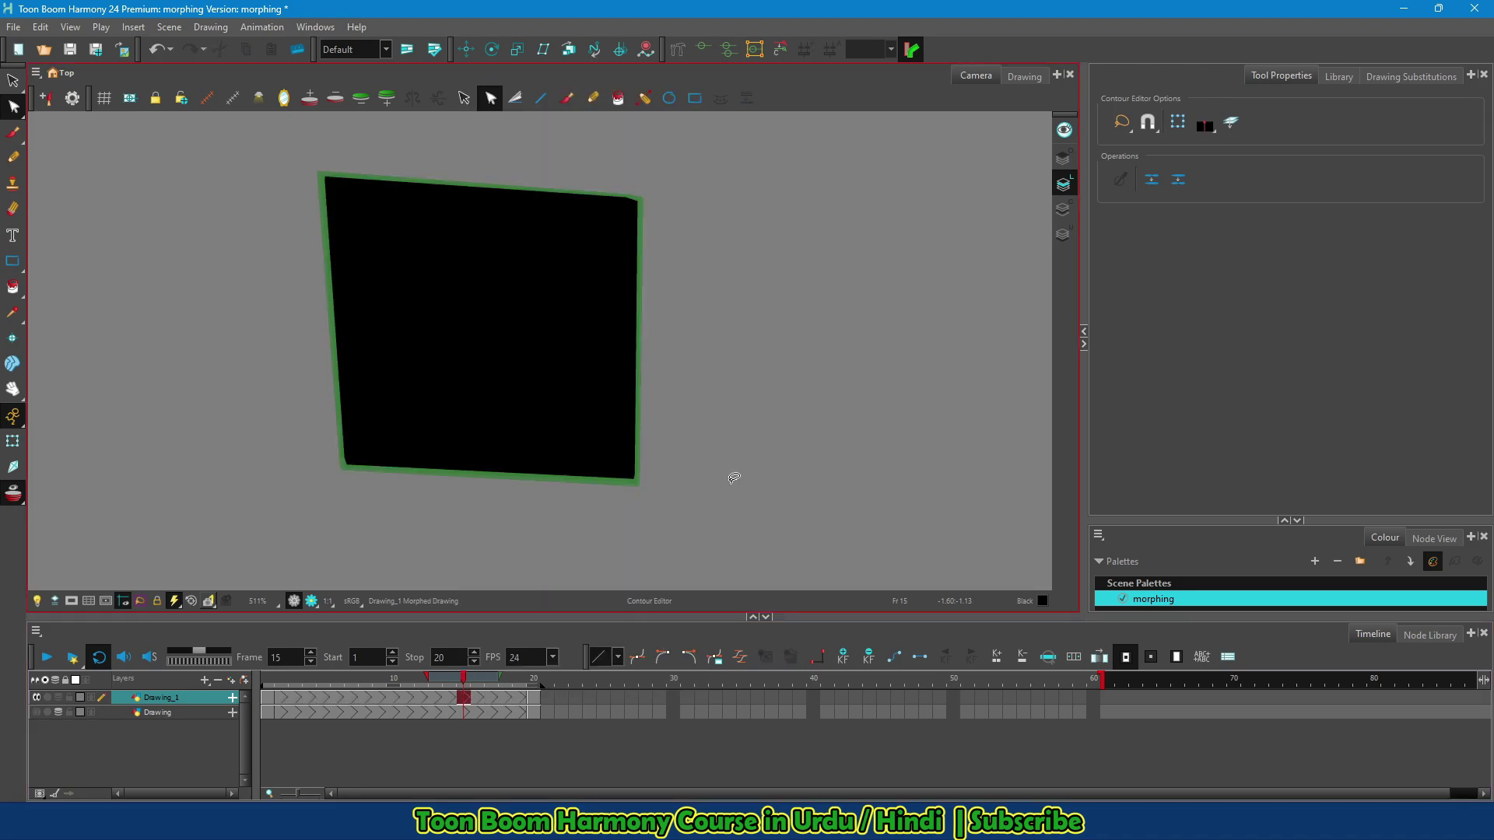
Turn off onion skin and examine the morphed shape's lower-left corner at frames 8 and 14
{"action": "left_click_drag", "start_coordinate": [471, 683], "coordinate": [371, 677]}
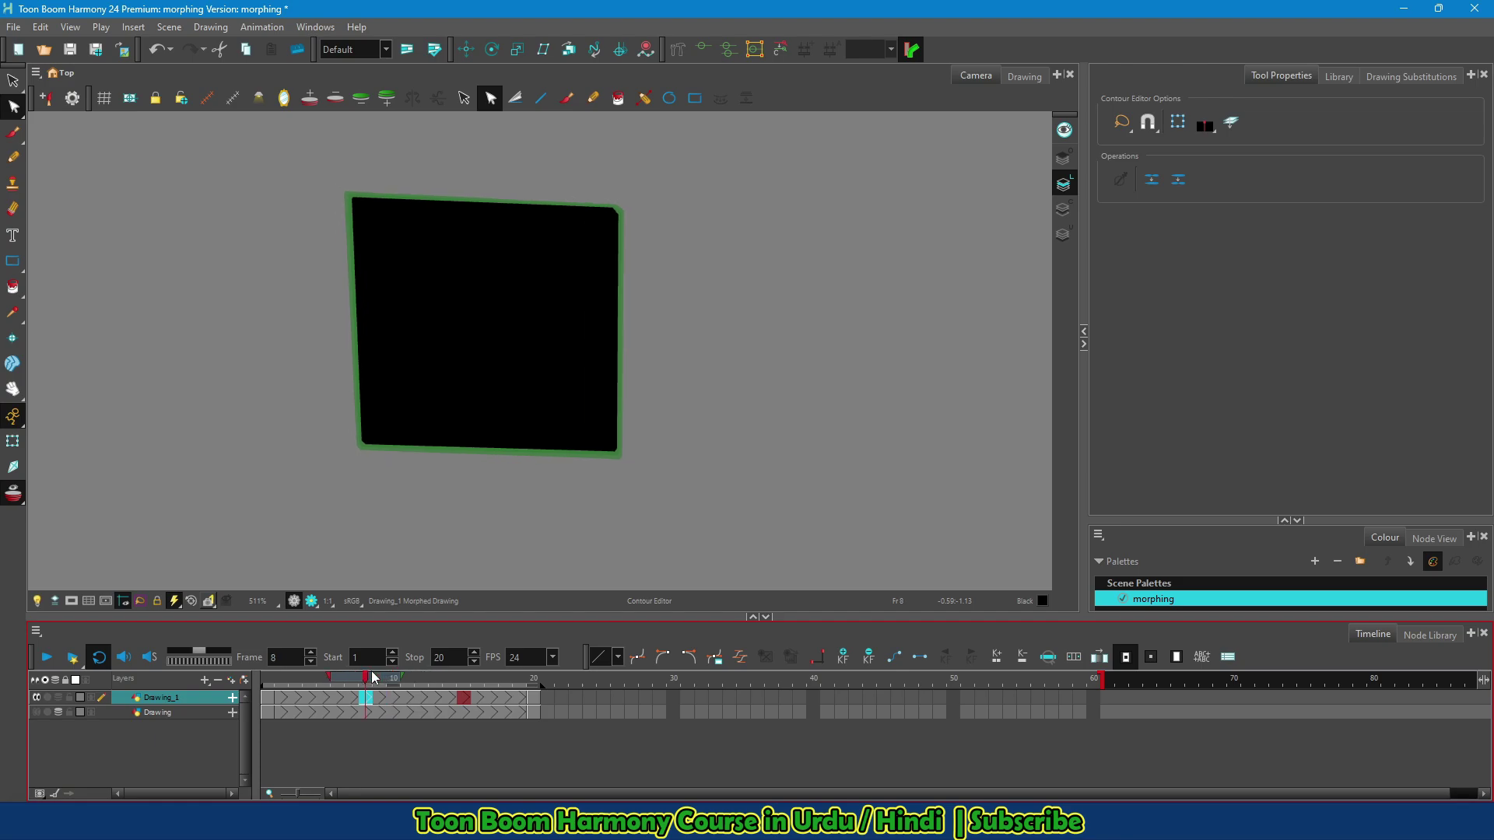
{"action": "left_click", "coordinate": [59, 702]}
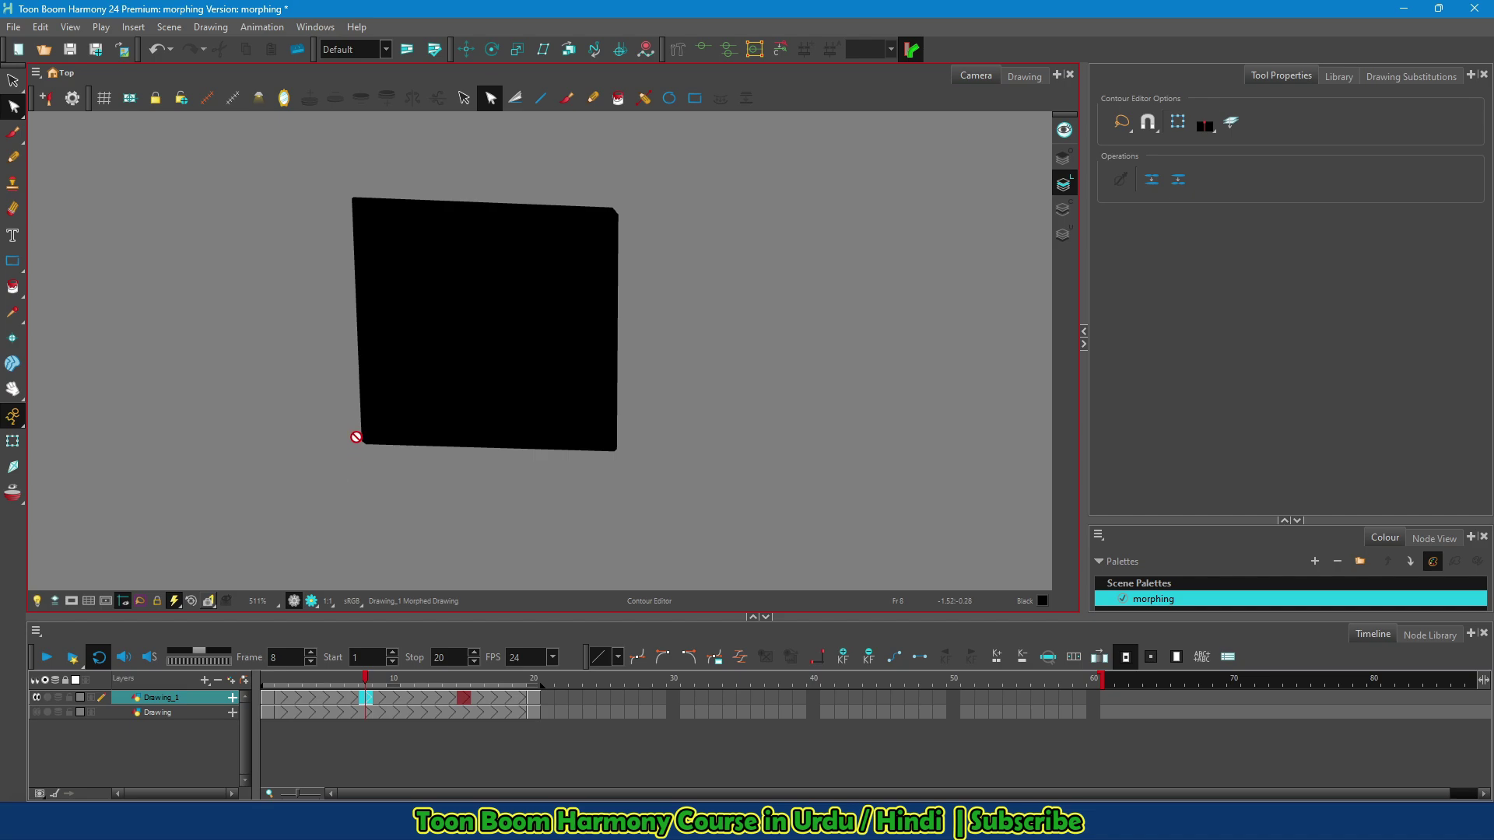
{"action": "scroll", "coordinate": [360, 447], "scroll_direction": "up", "scroll_amount": 5}
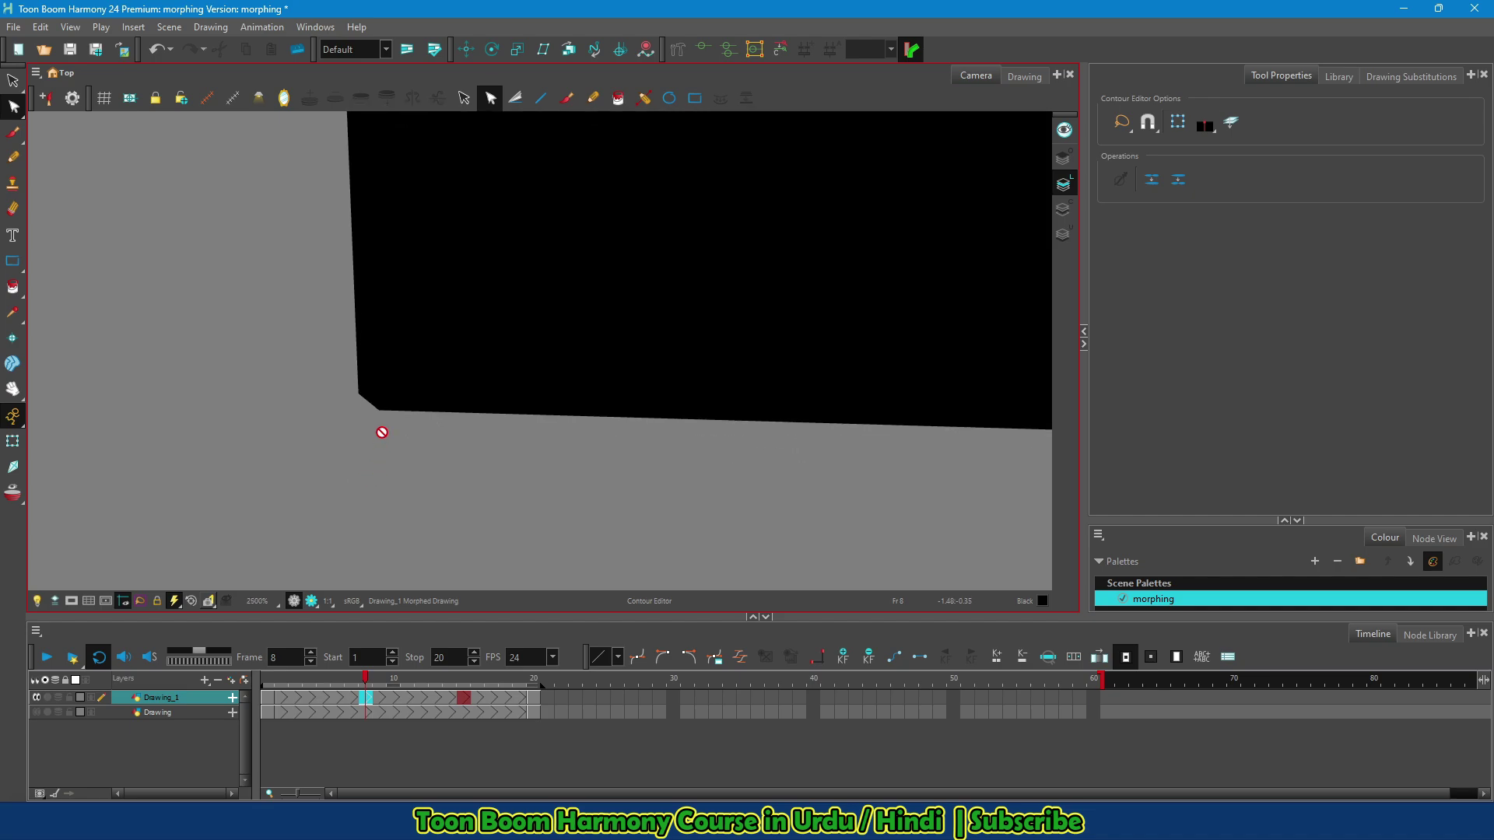
{"action": "scroll", "coordinate": [381, 431], "scroll_direction": "up", "scroll_amount": 2}
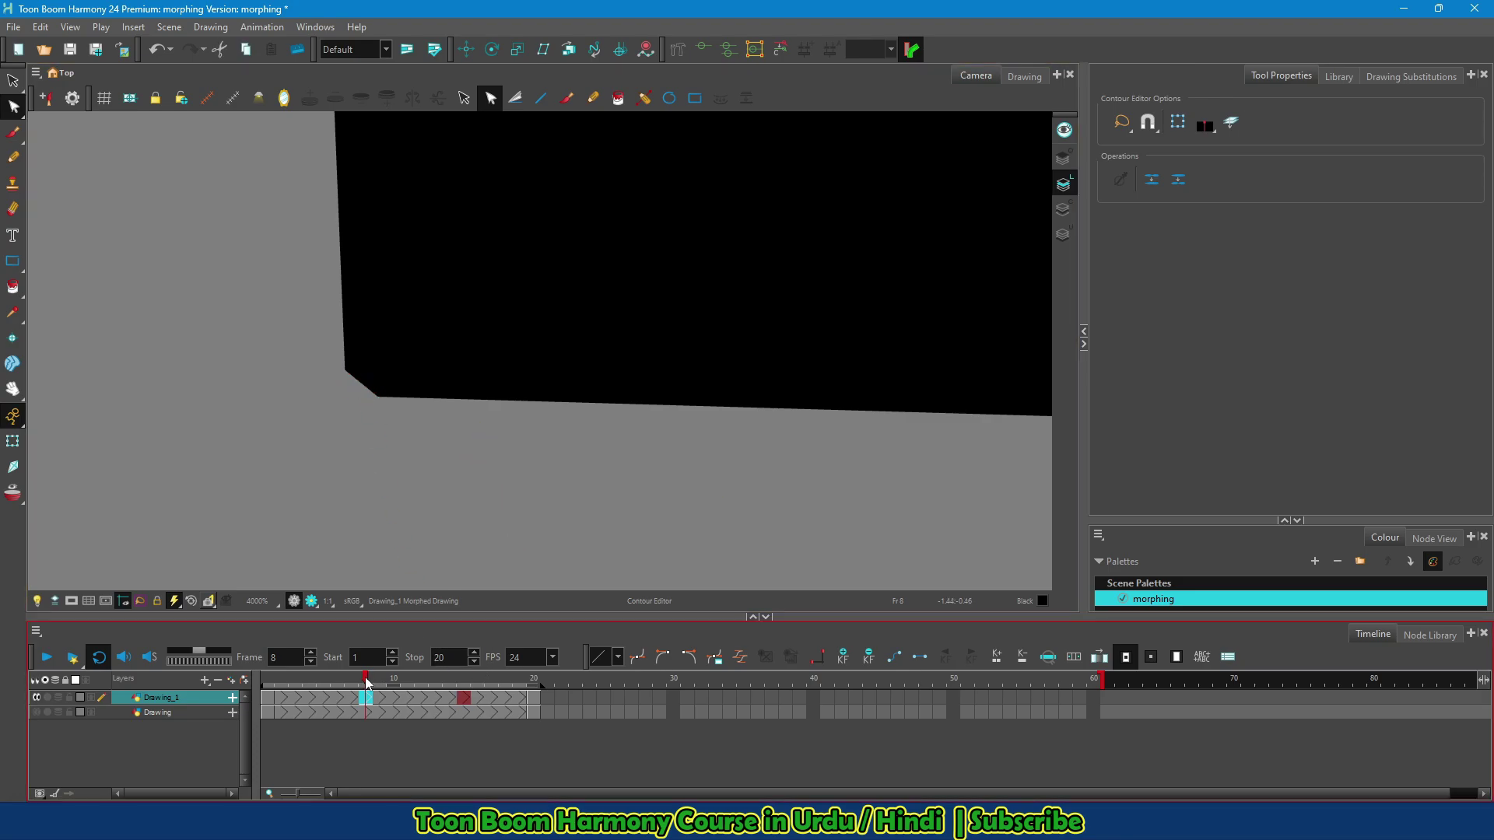
{"action": "left_click_drag", "start_coordinate": [392, 682], "coordinate": [449, 681]}
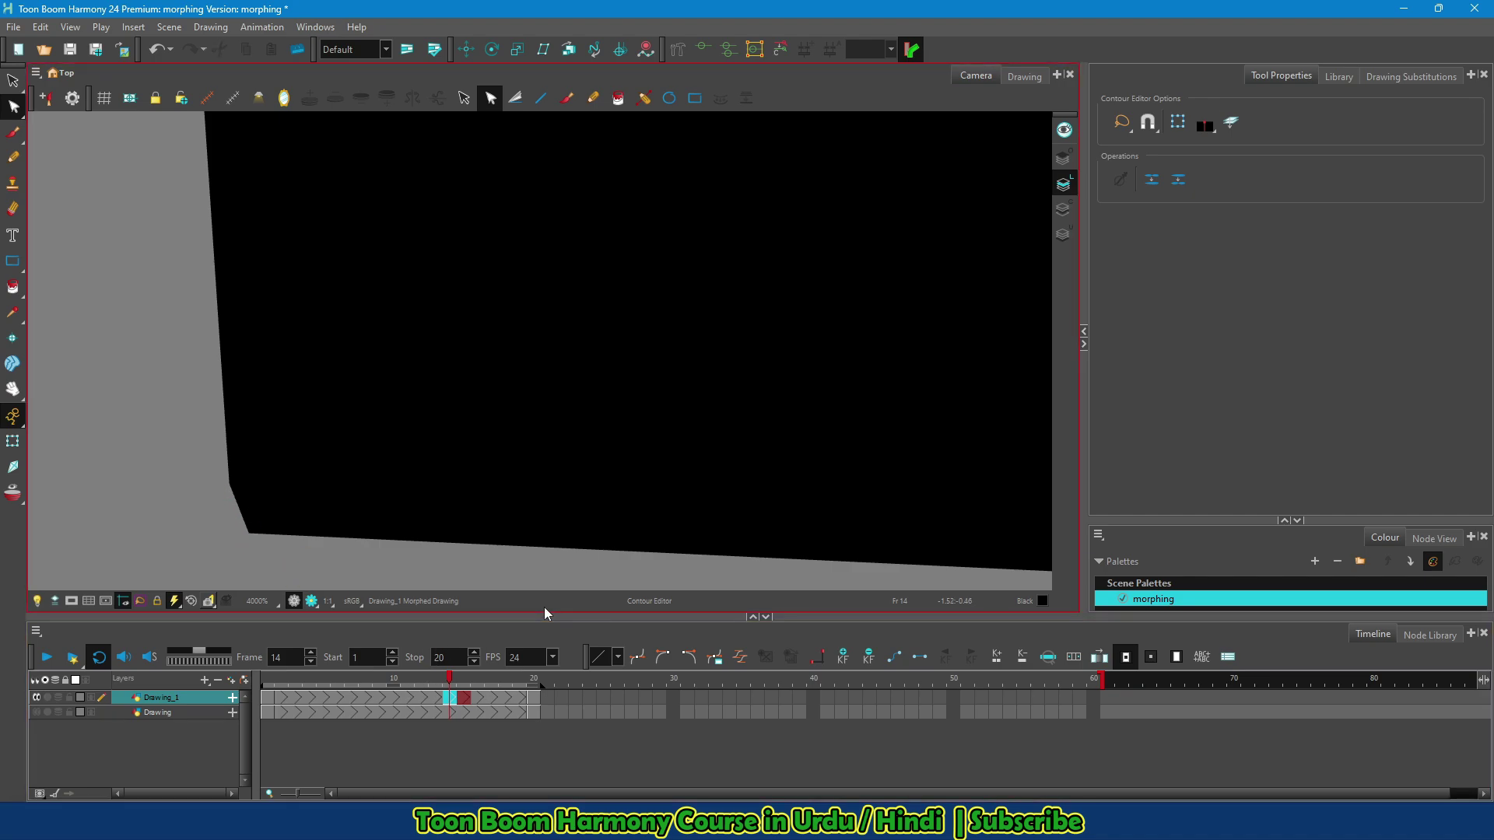
Examine the remaining corners of the morphed shape at frame 14 for distortion, and compare the shape at frame 16
{"action": "scroll", "coordinate": [534, 210], "scroll_direction": "down", "scroll_amount": 6}
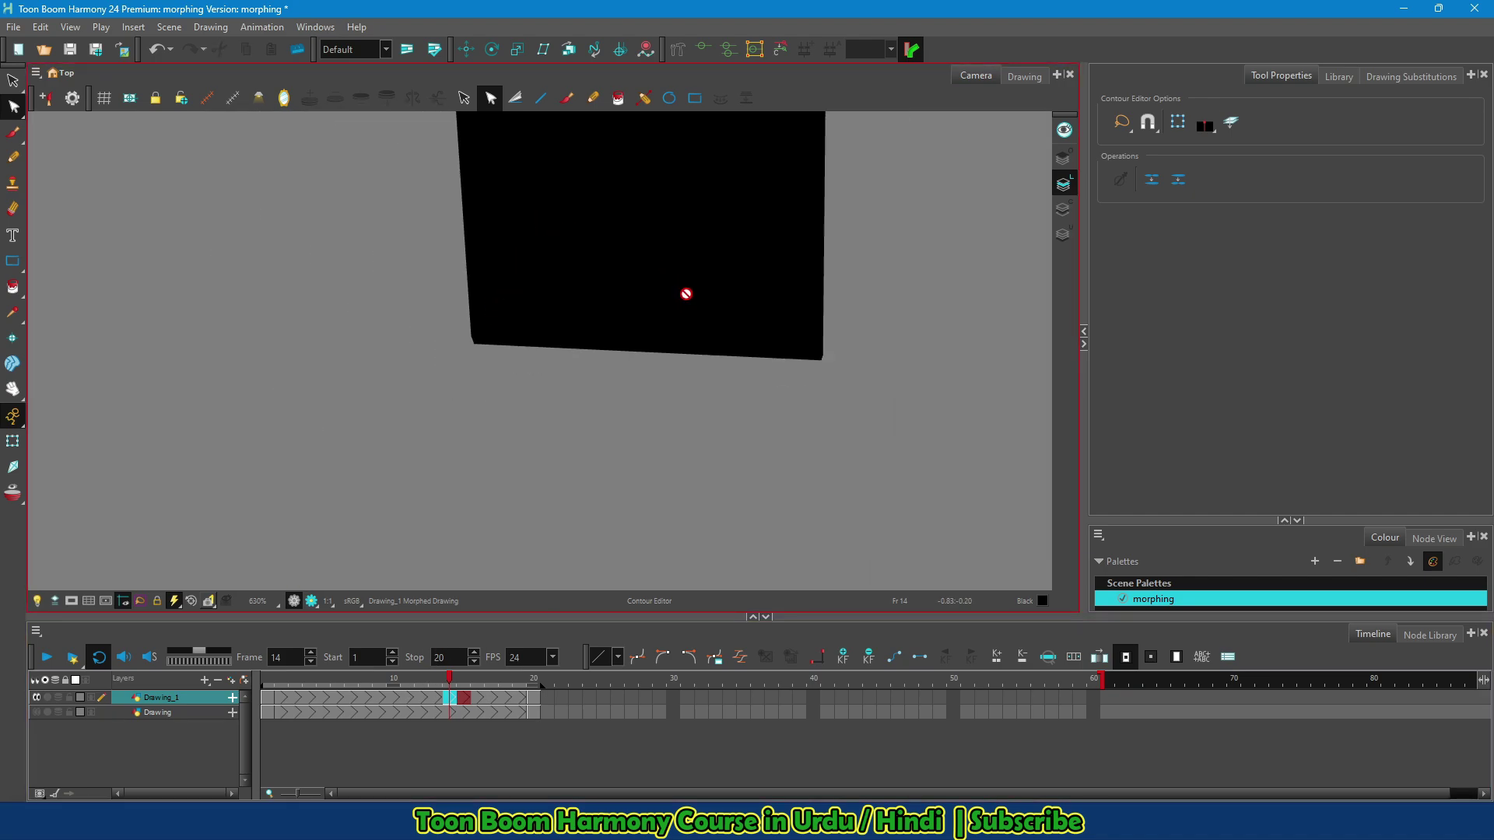
{"action": "left_click_drag", "start_coordinate": [685, 292], "coordinate": [619, 467]}
{"action": "scroll", "coordinate": [759, 199], "scroll_direction": "up", "scroll_amount": 5}
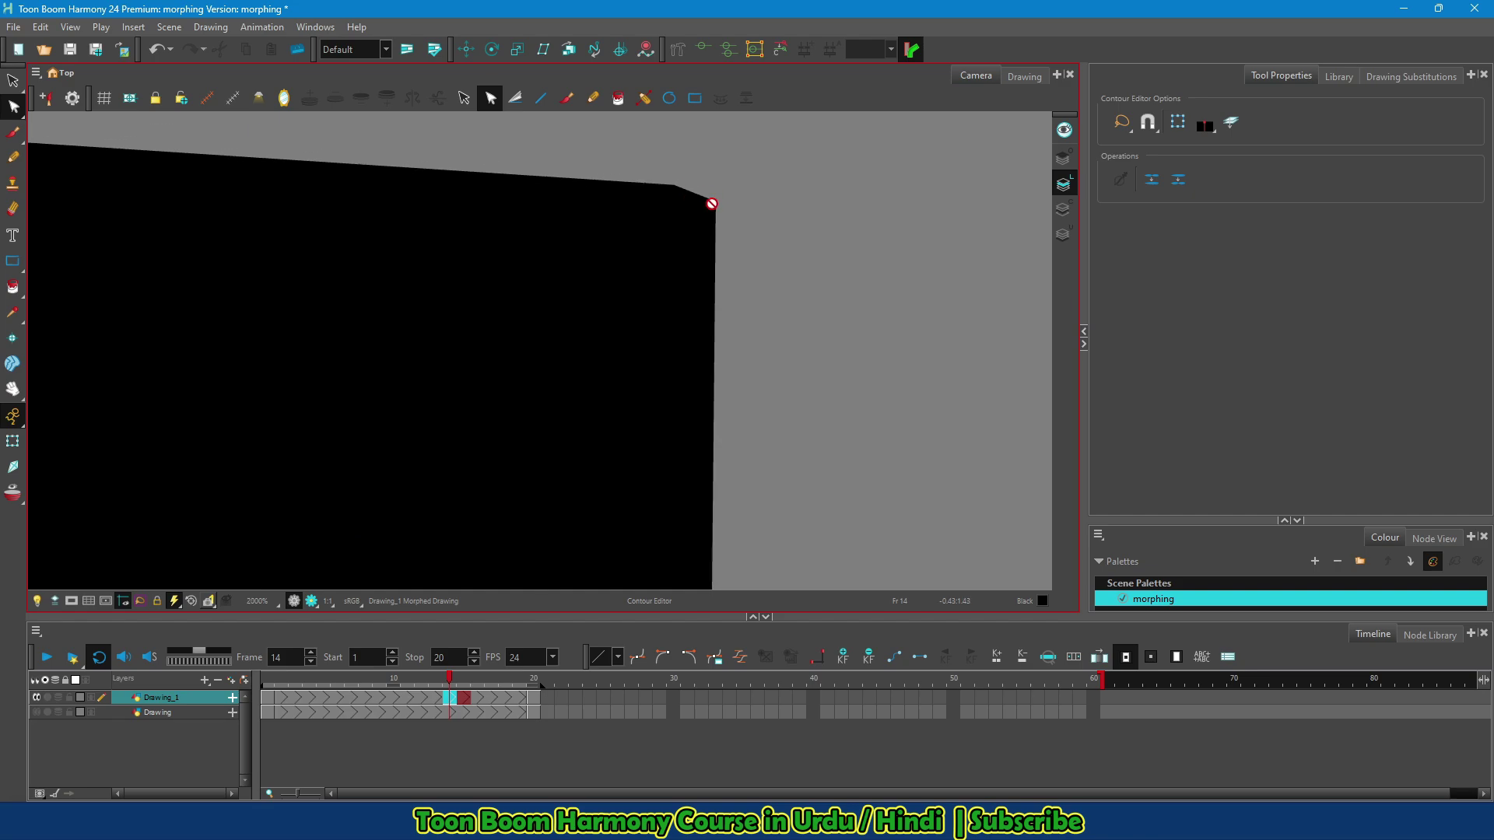
{"action": "scroll", "coordinate": [493, 189], "scroll_direction": "down", "scroll_amount": 4}
{"action": "scroll", "coordinate": [453, 207], "scroll_direction": "up", "scroll_amount": 2}
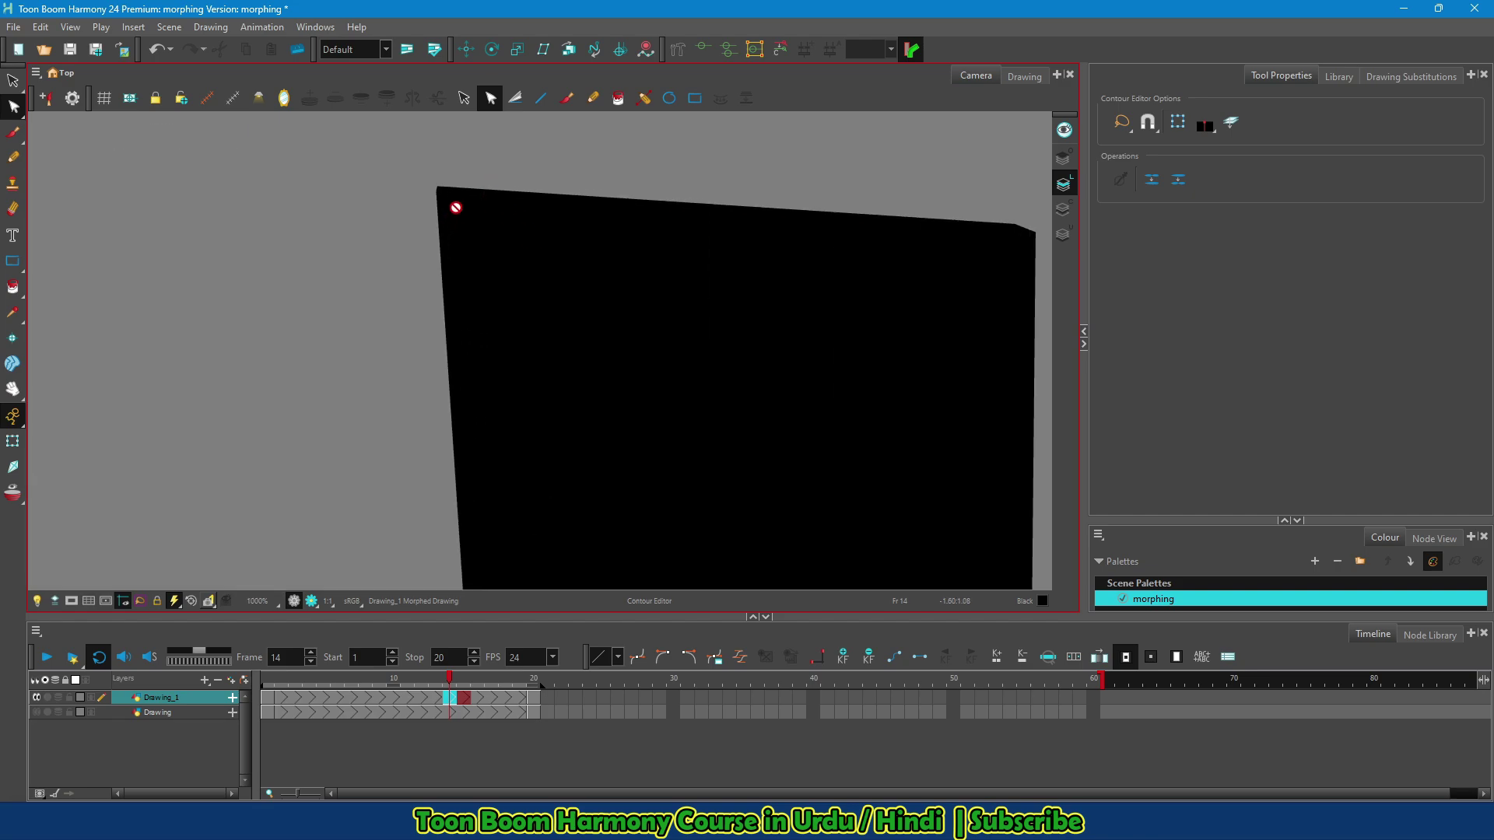
{"action": "scroll", "coordinate": [447, 215], "scroll_direction": "down", "scroll_amount": 4}
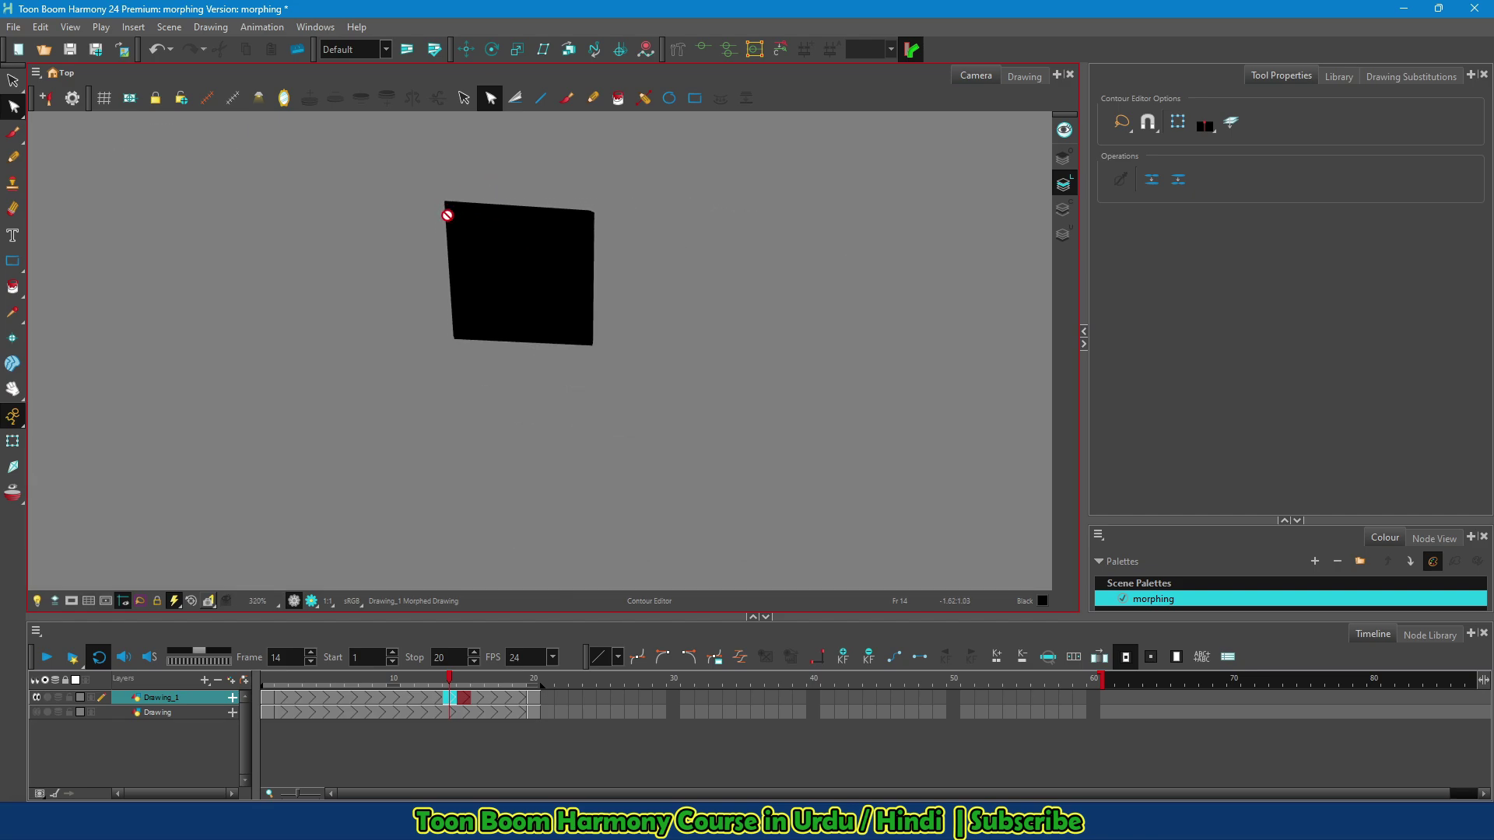
{"action": "scroll", "coordinate": [380, 173], "scroll_direction": "up", "scroll_amount": 10}
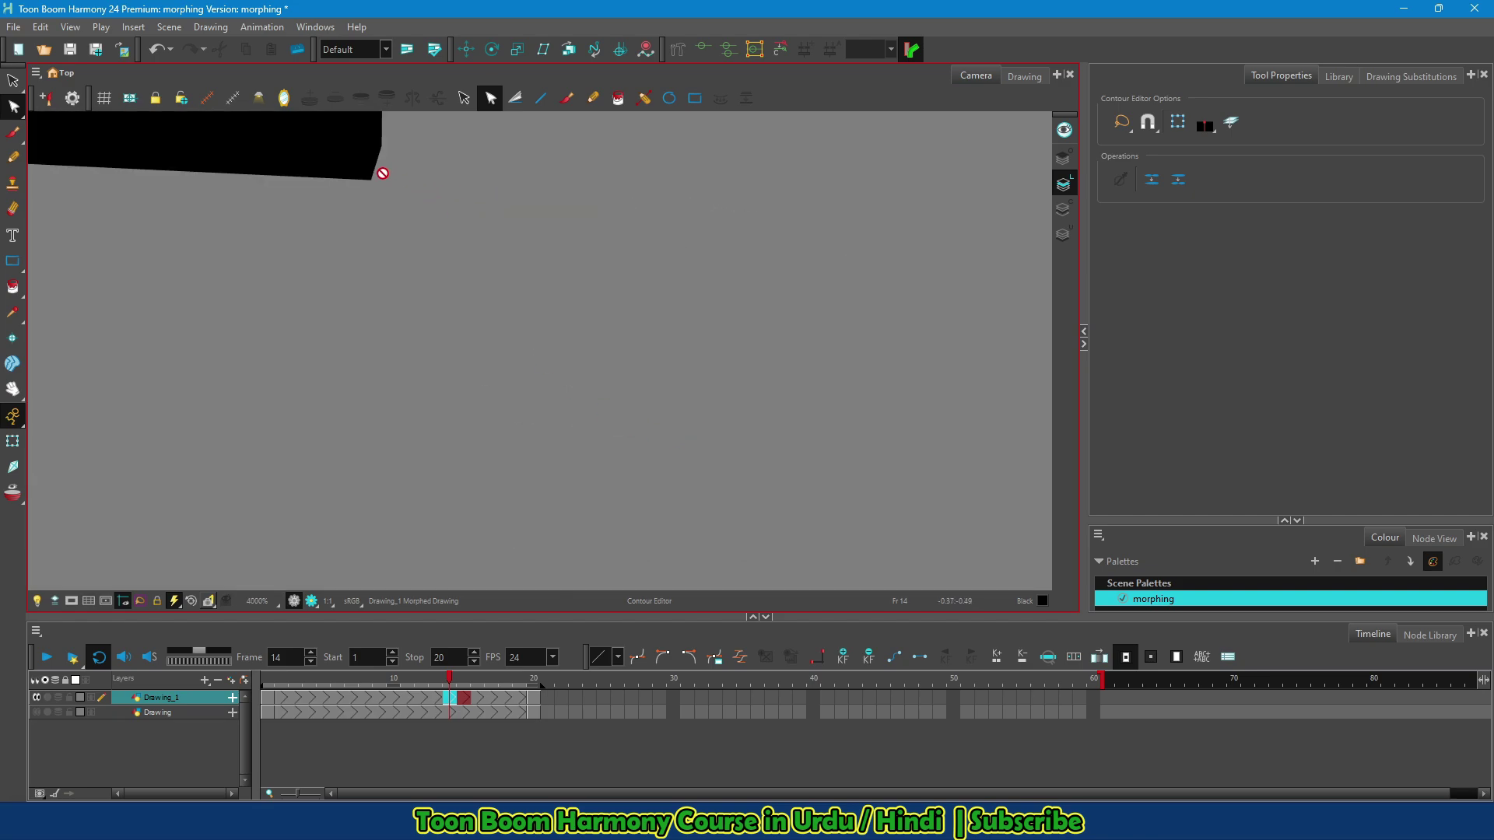
{"action": "scroll", "coordinate": [393, 260], "scroll_direction": "down", "scroll_amount": 7}
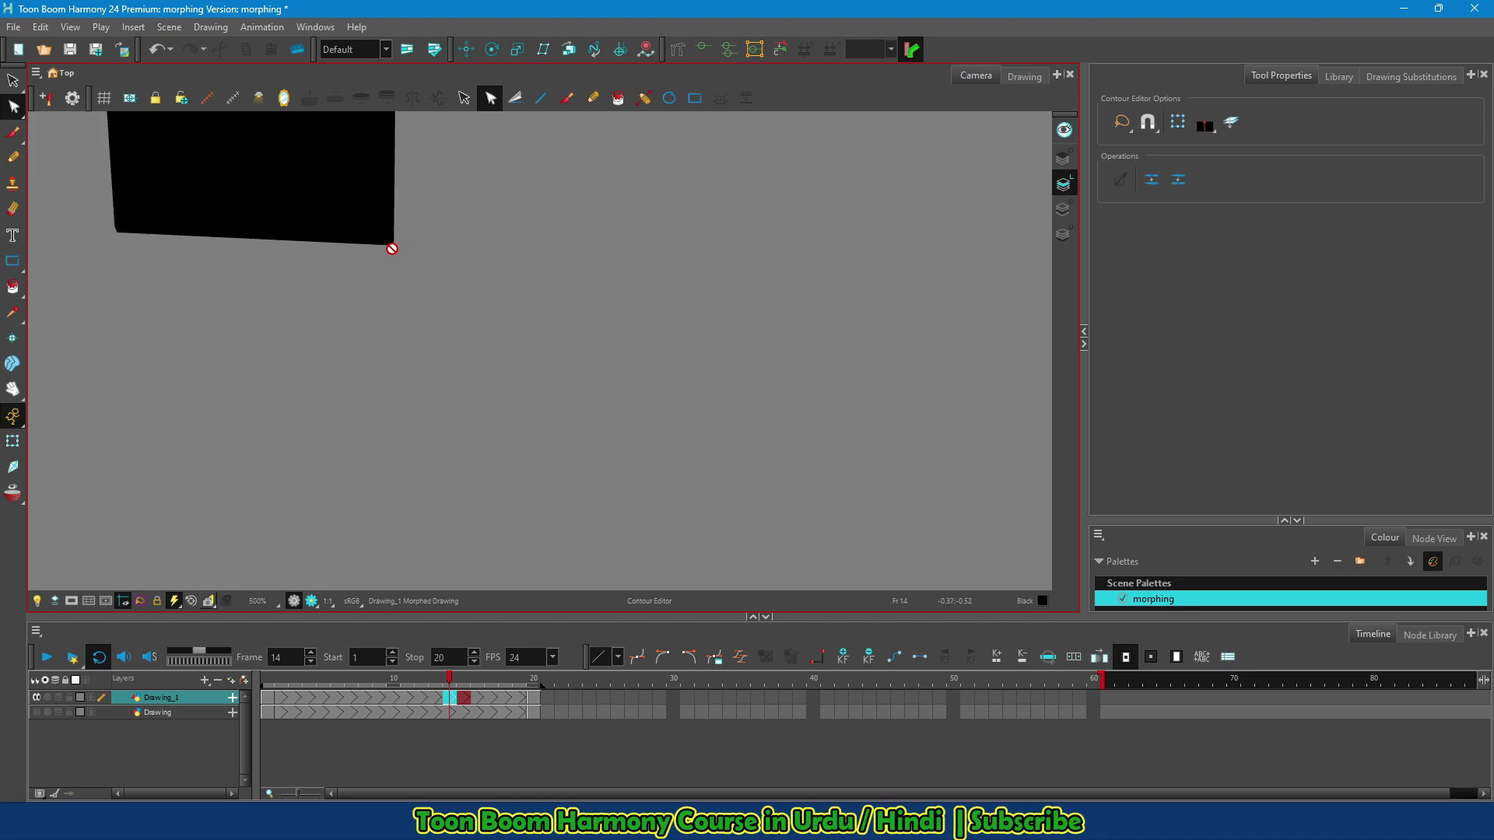
{"action": "left_click_drag", "start_coordinate": [330, 207], "coordinate": [487, 390]}
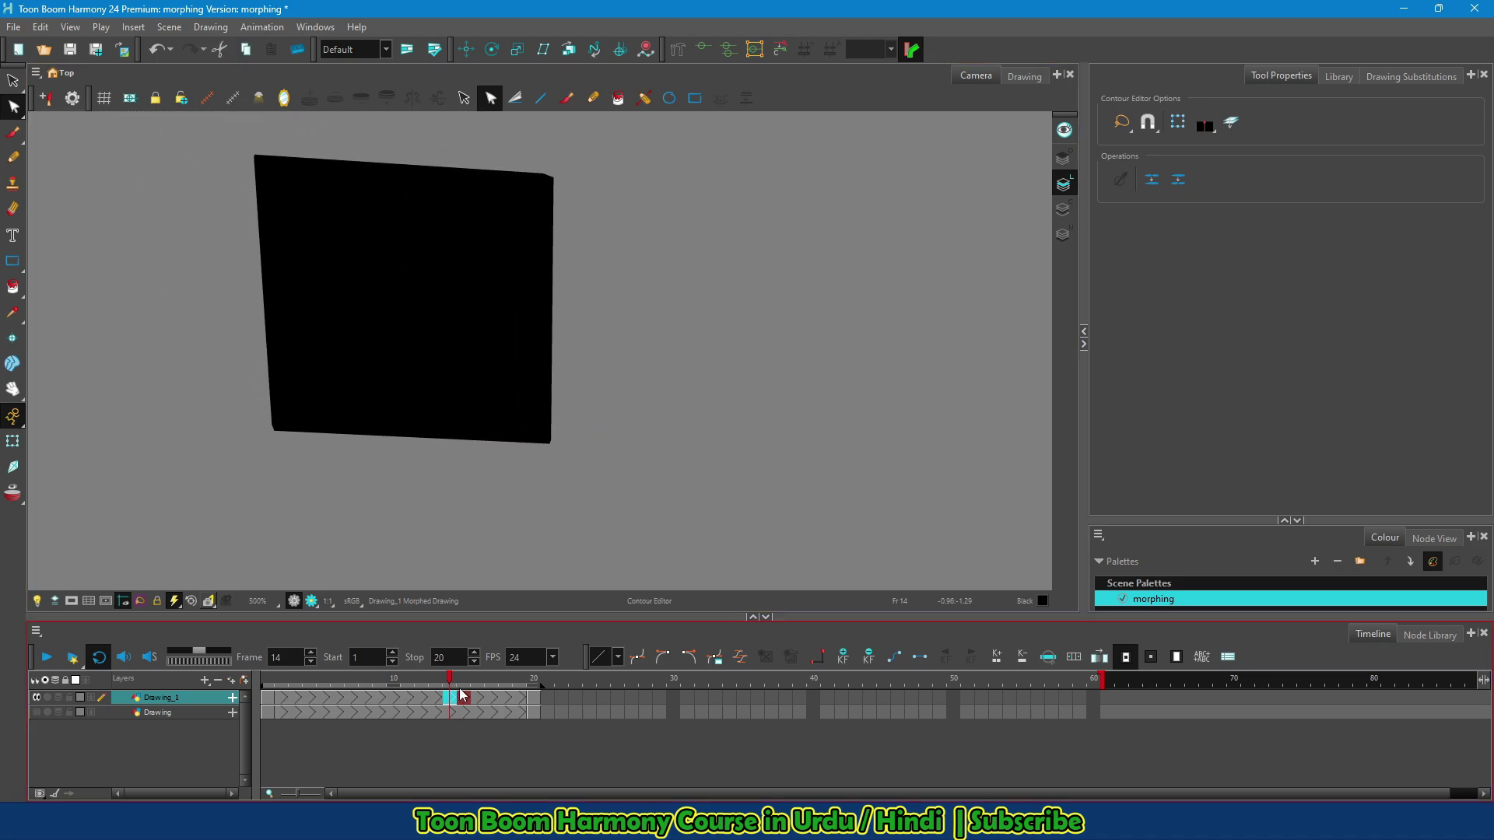
{"action": "mouse_move", "coordinate": [450, 685]}
{"action": "left_mouse_down"}
{"action": "mouse_move", "coordinate": [323, 684]}
{"action": "mouse_move", "coordinate": [559, 695]}
{"action": "mouse_move", "coordinate": [306, 693]}
{"action": "mouse_move", "coordinate": [477, 693]}
{"action": "left_mouse_up"}
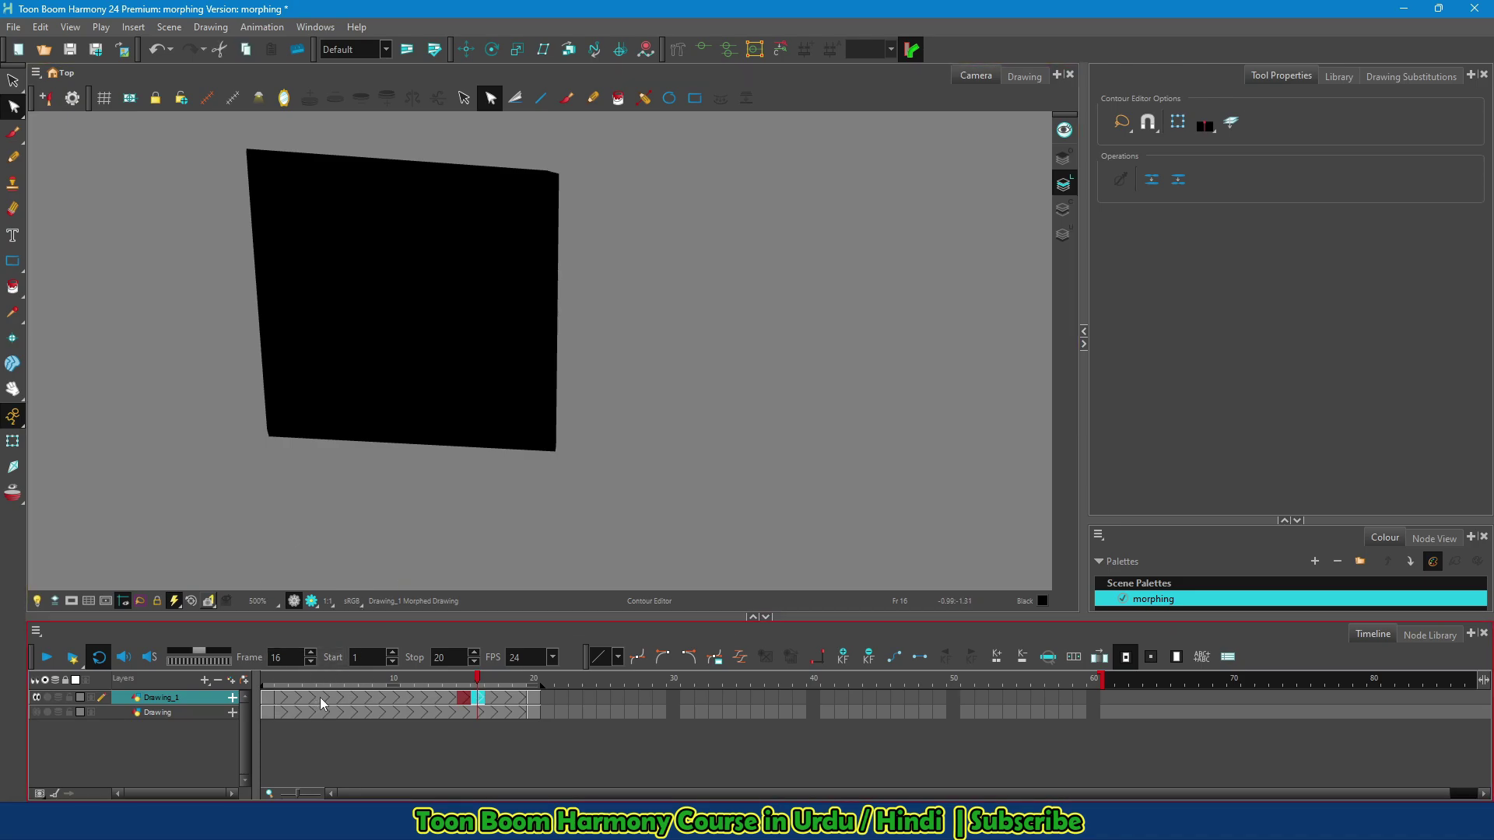
Activate the Morphing tool and switch repeatedly between the morph's source and destination key drawings
{"action": "left_click", "coordinate": [12, 365]}
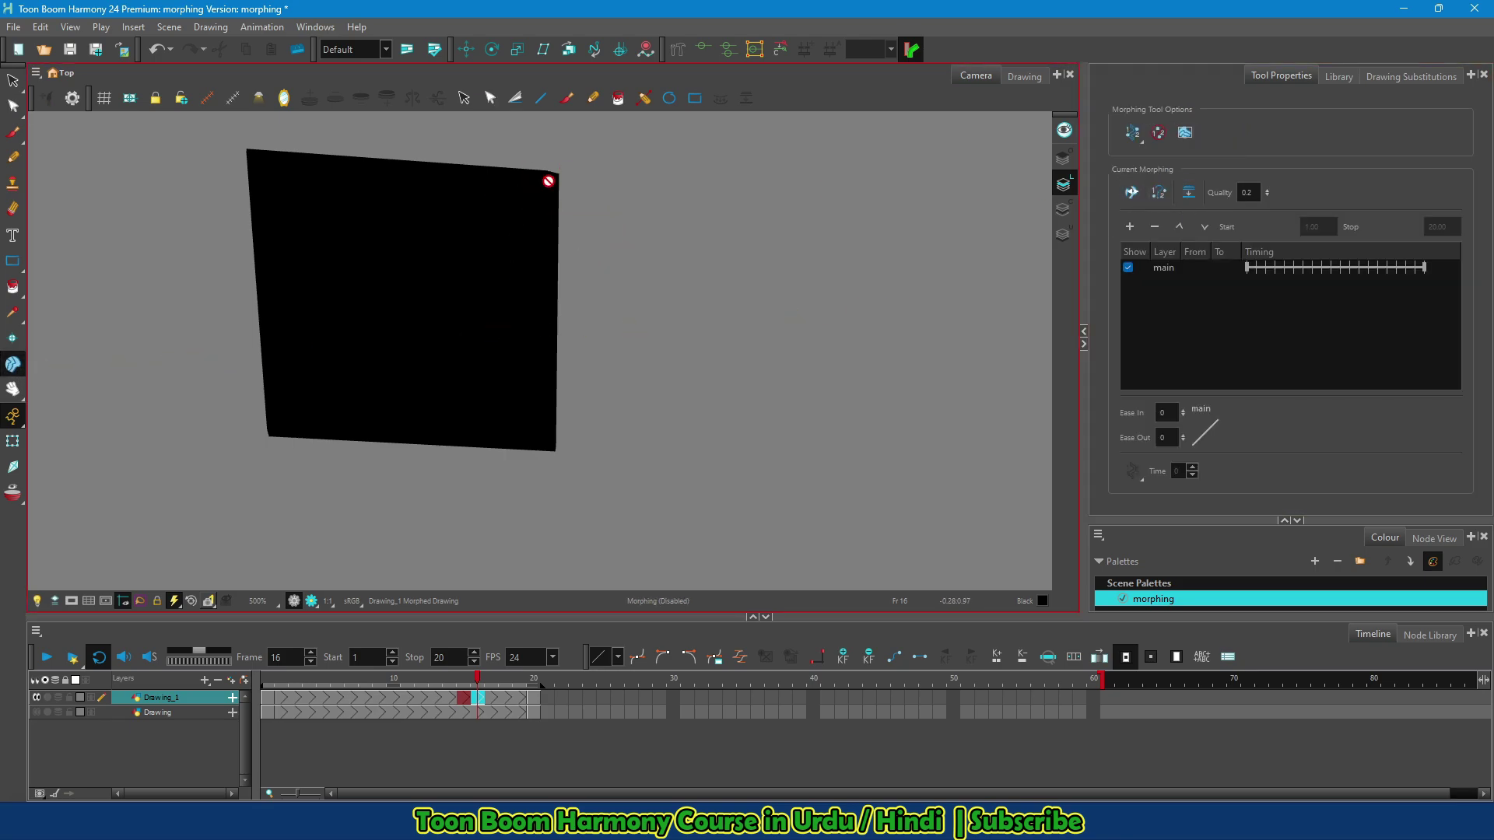
{"action": "left_click", "coordinate": [1132, 194]}
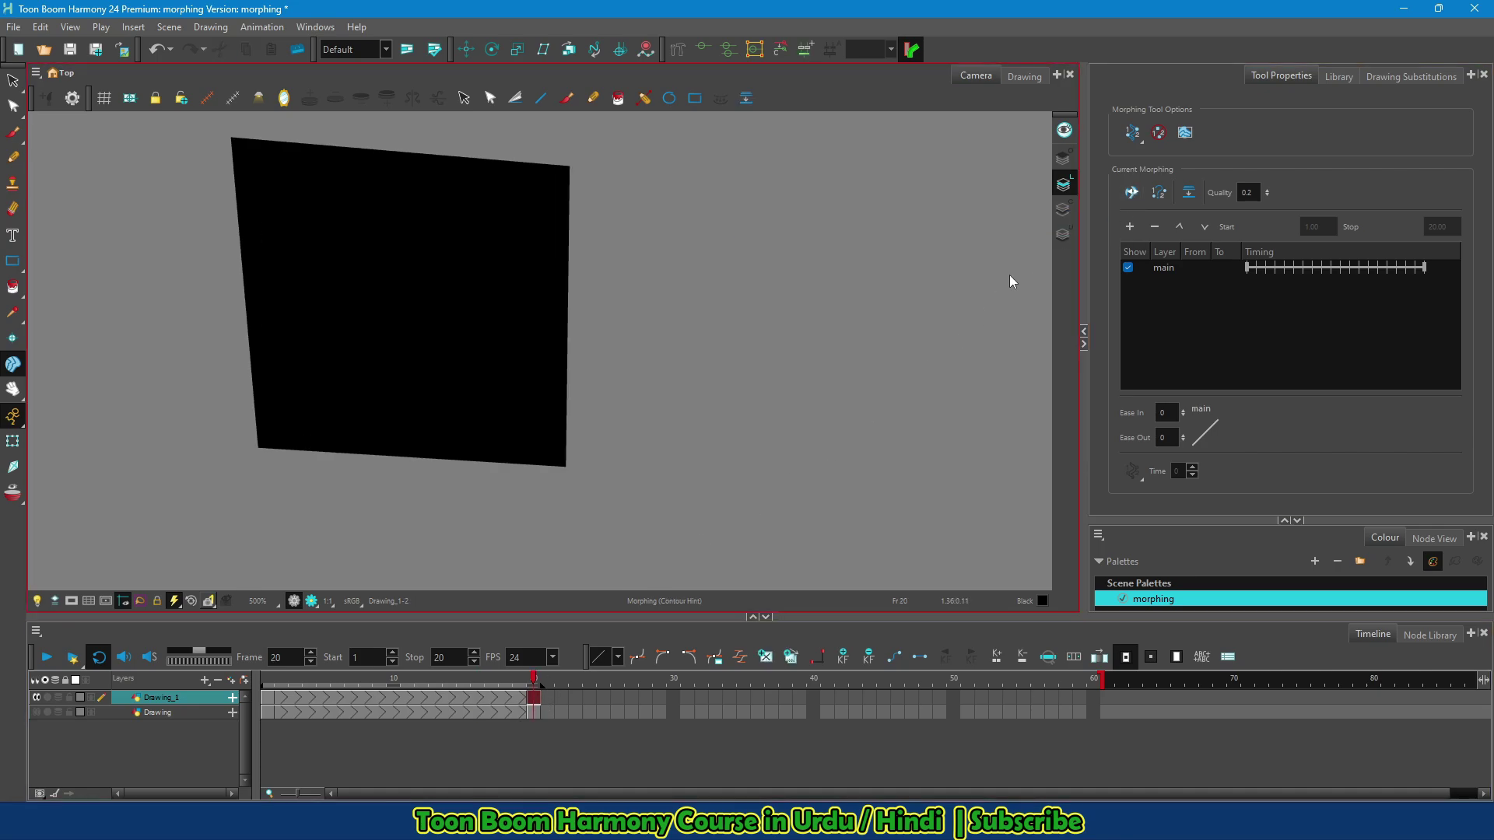
{"action": "left_click", "coordinate": [1132, 194]}
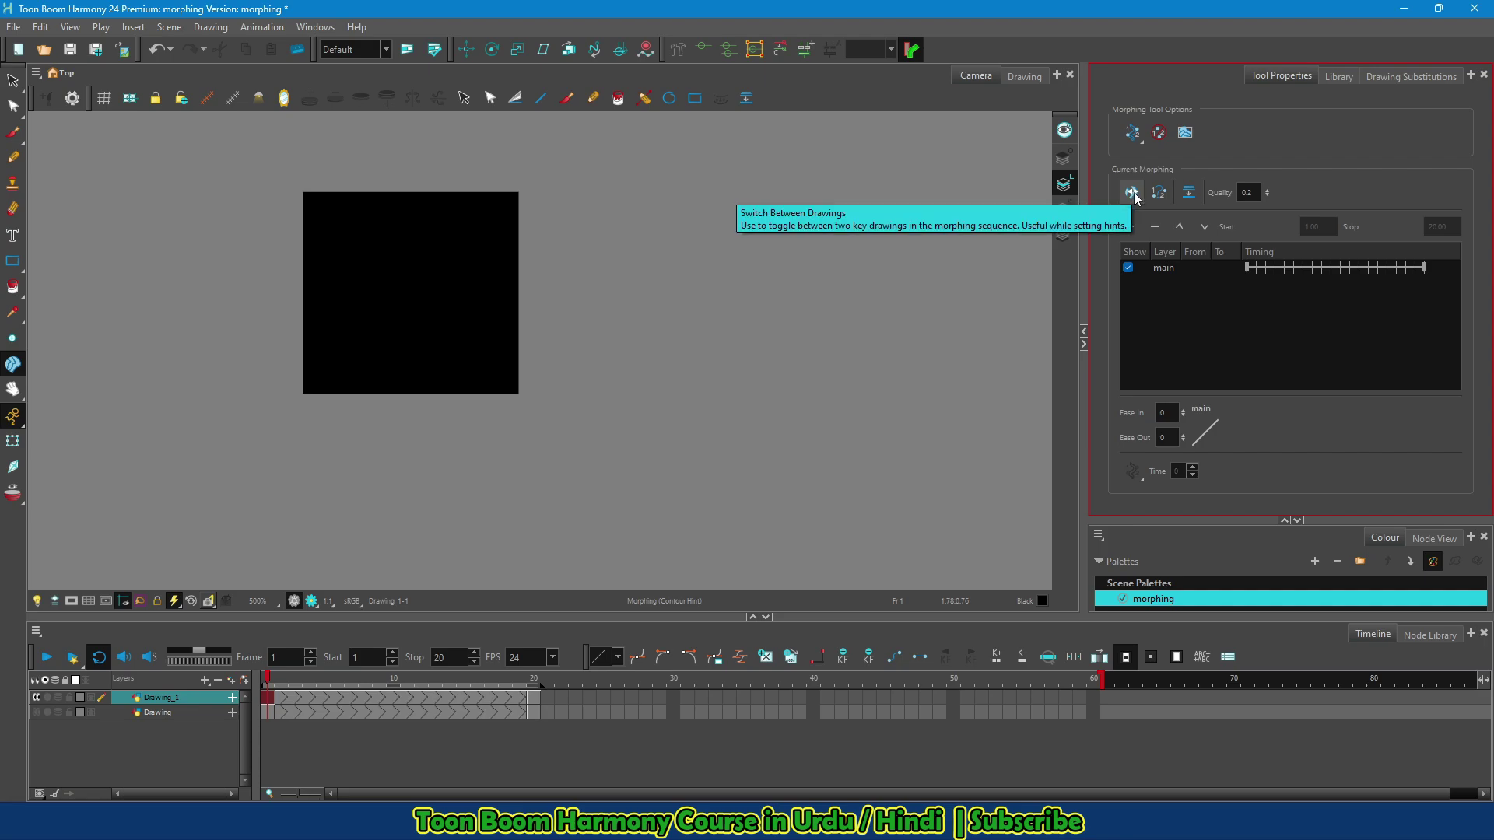
{"action": "left_click", "coordinate": [1132, 193]}
{"action": "left_click", "coordinate": [1133, 193]}
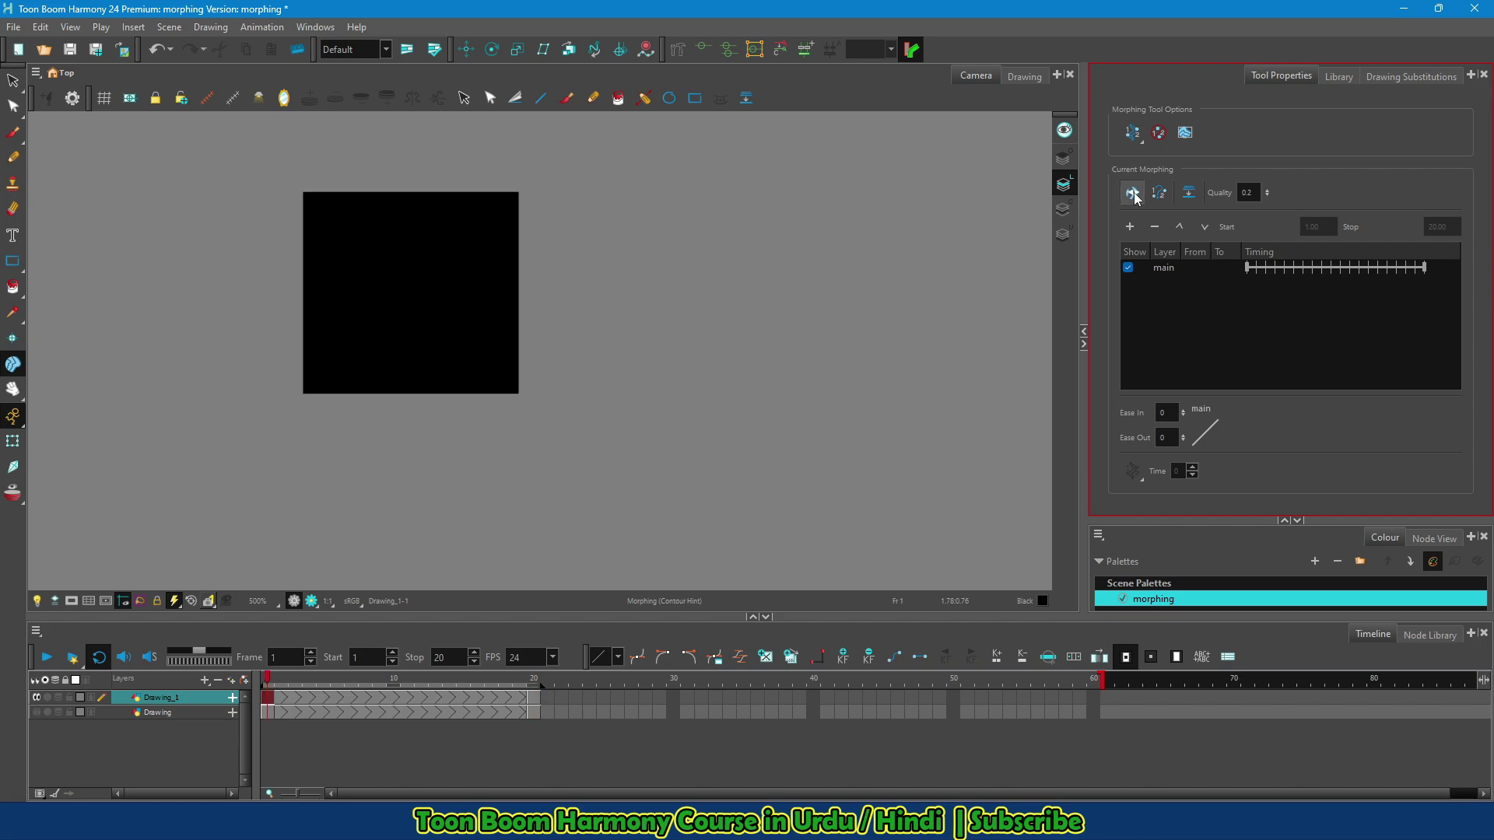
{"action": "left_click", "coordinate": [1133, 193]}
{"action": "left_click", "coordinate": [1132, 193]}
{"action": "left_click", "coordinate": [1133, 193]}
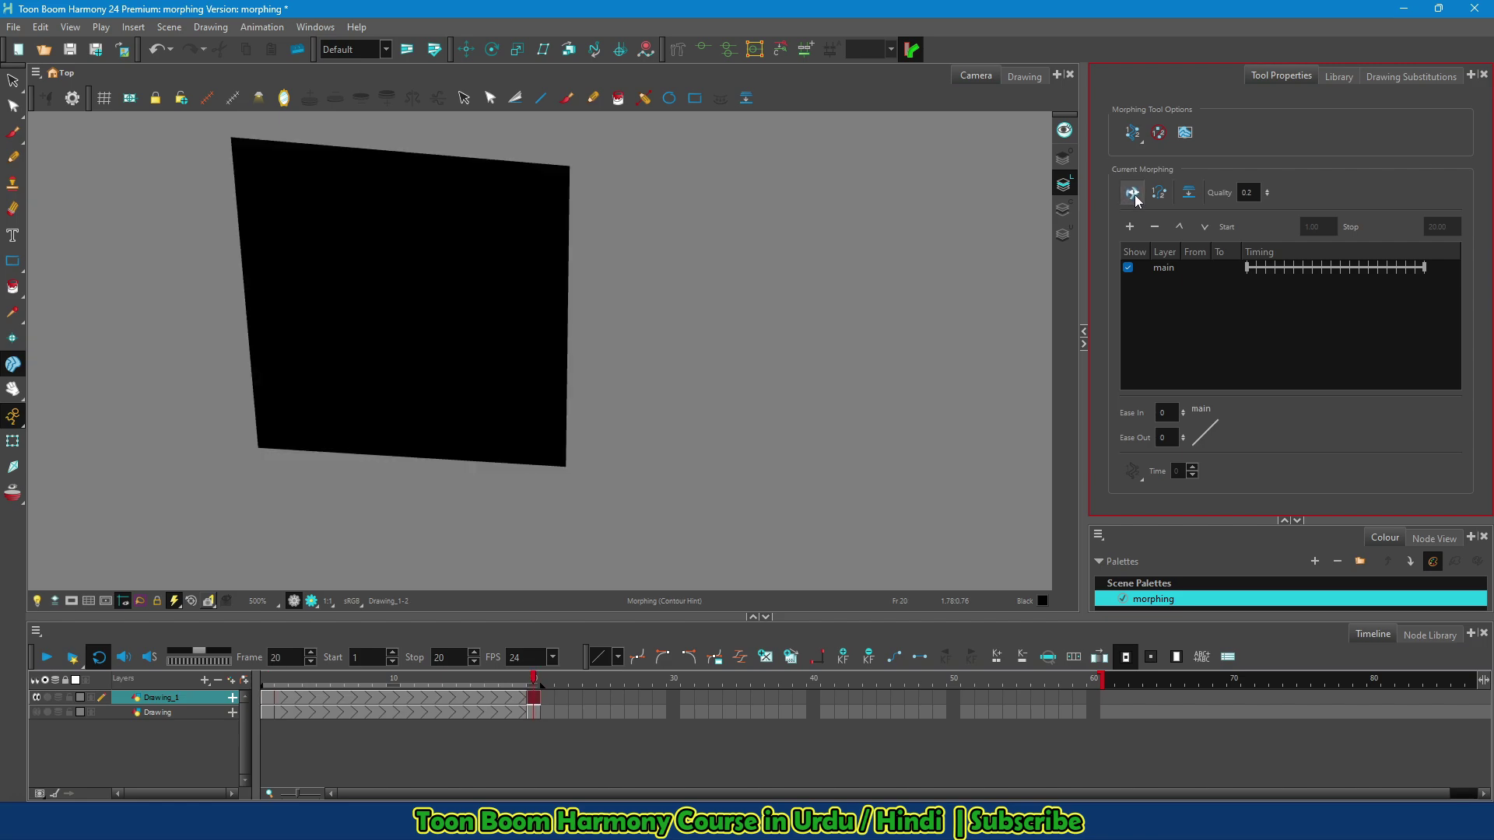
{"action": "left_click", "coordinate": [1133, 193]}
{"action": "left_click", "coordinate": [1133, 193]}
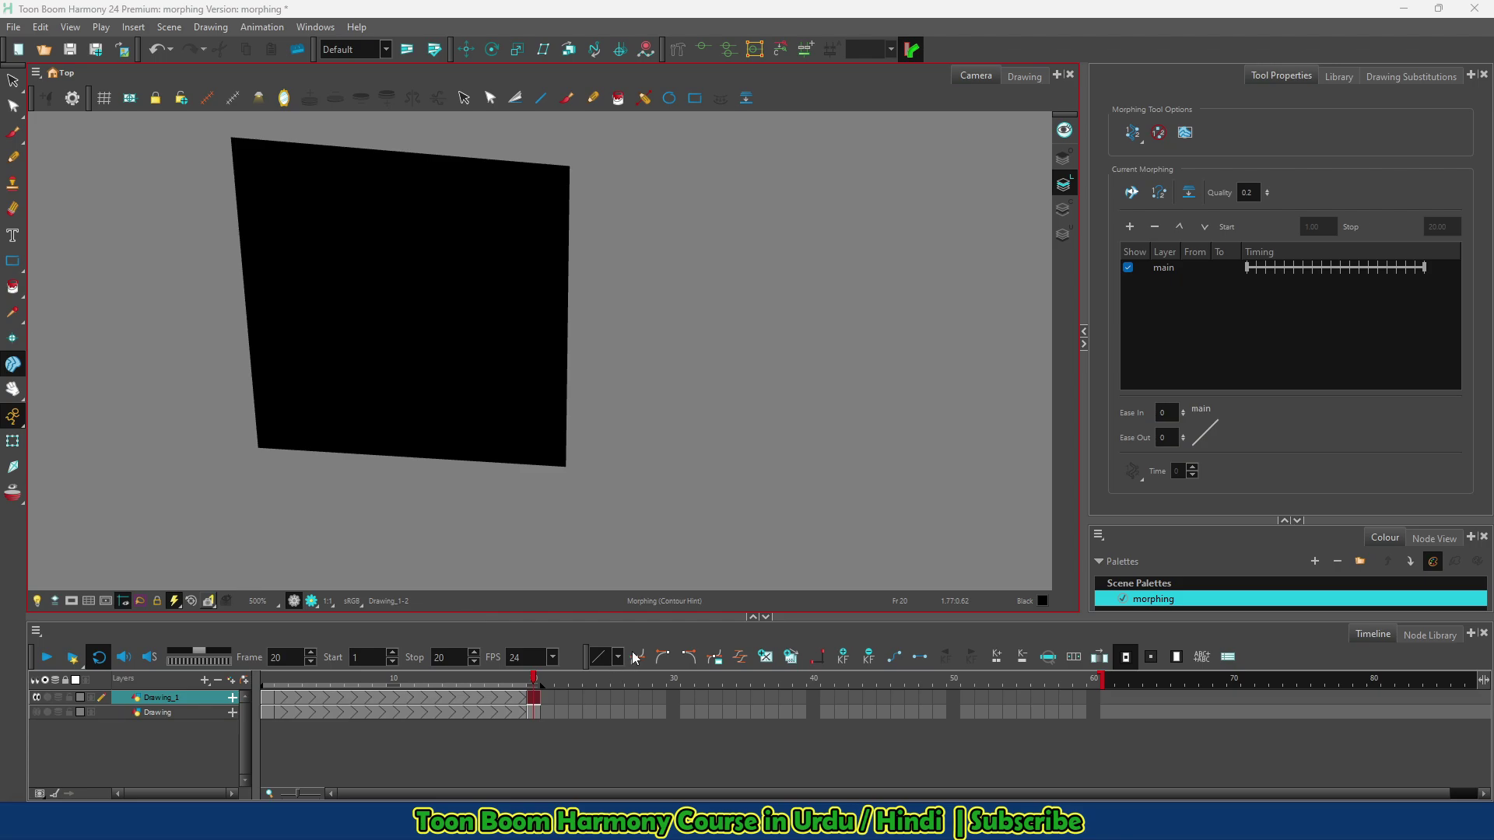
Place contour hints on the upper-left, upper-right and lower-right corners of the square at frame 1
{"action": "left_click_drag", "start_coordinate": [1137, 152], "coordinate": [1181, 163]}
{"action": "left_click_drag", "start_coordinate": [253, 451], "coordinate": [225, 492]}
{"action": "left_click", "coordinate": [266, 697]}
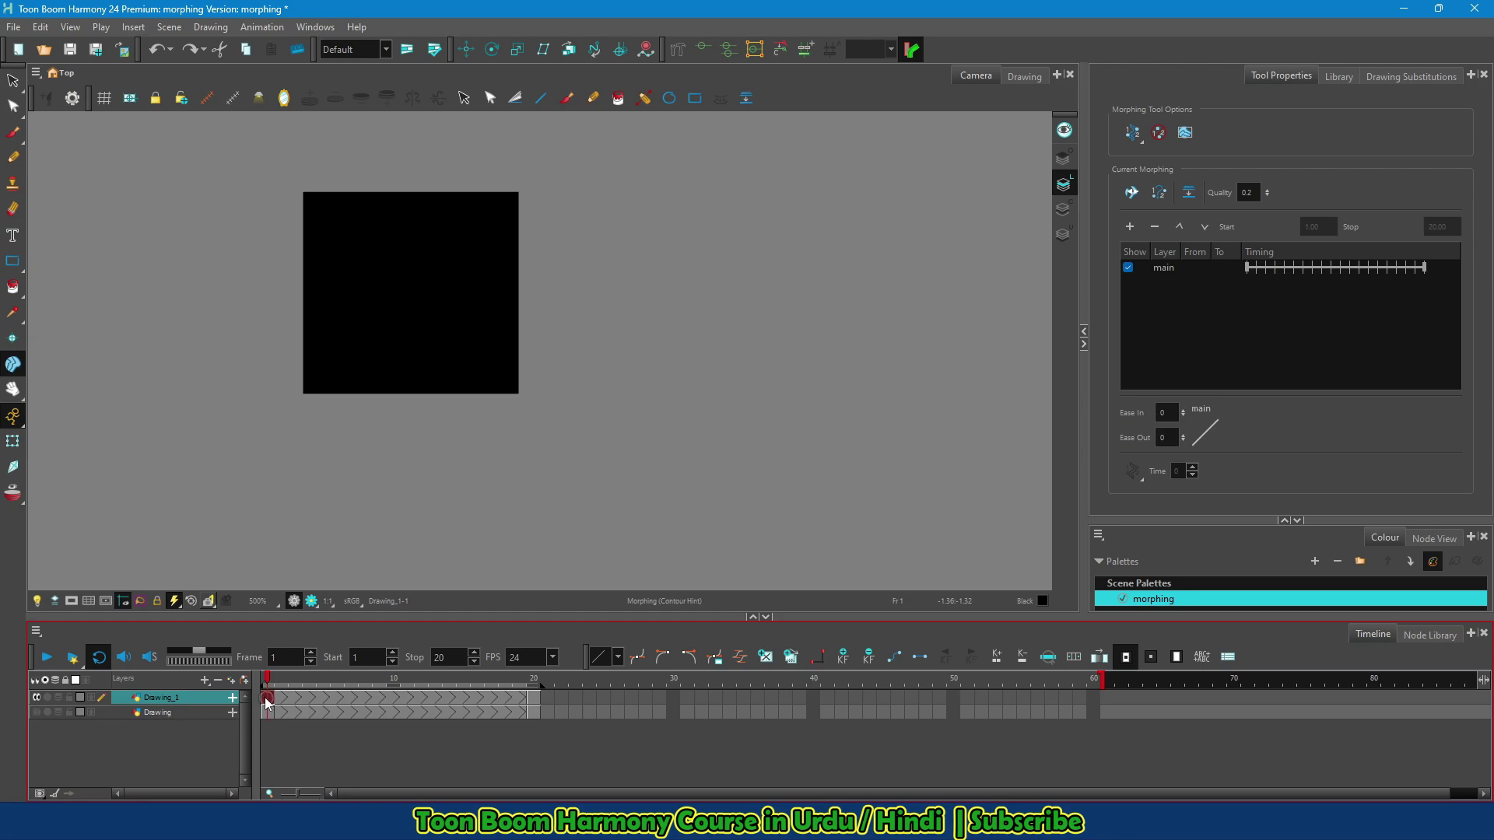
{"action": "left_click", "coordinate": [1161, 194]}
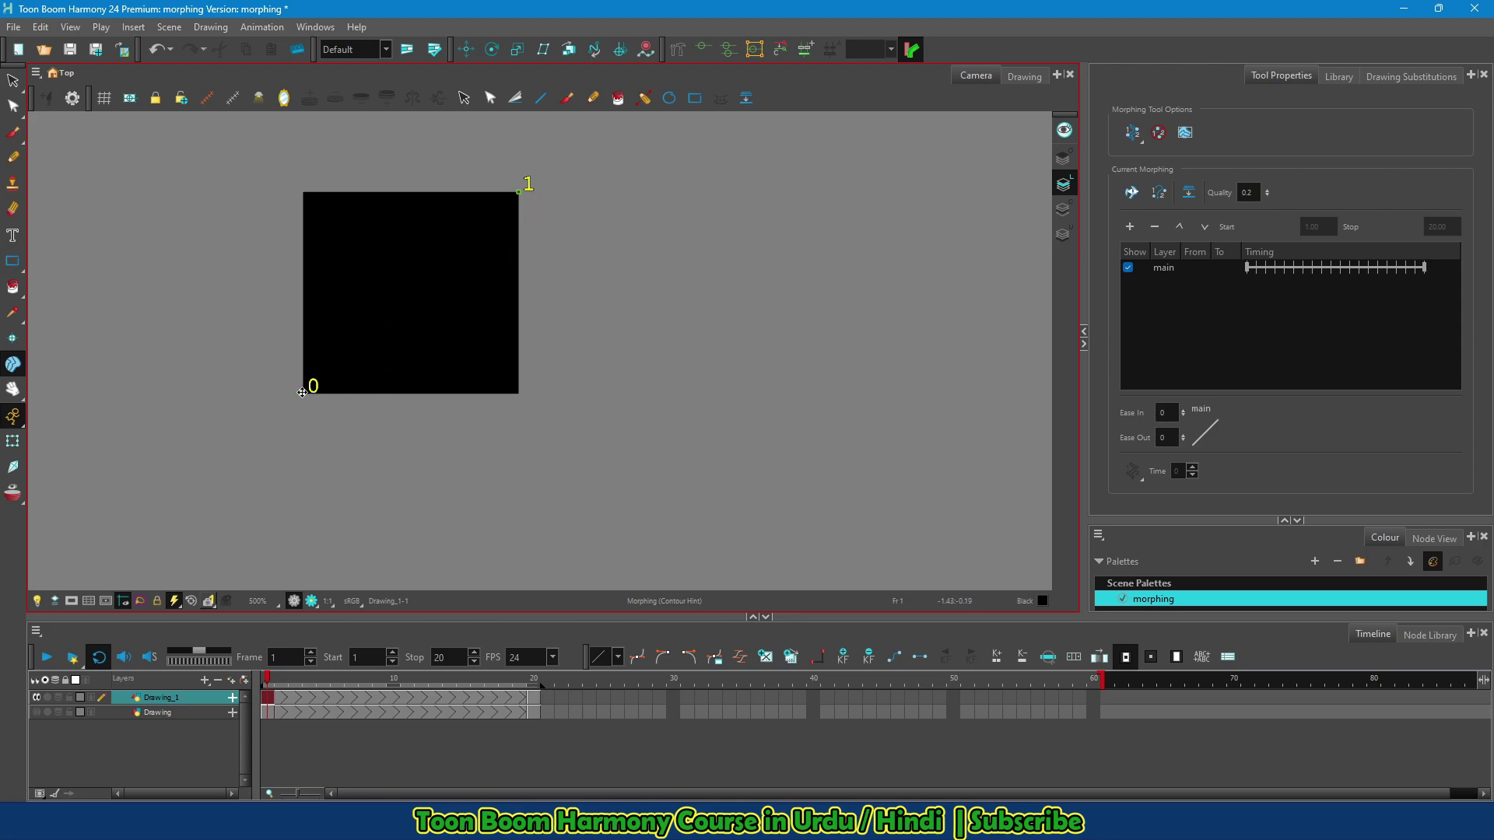
{"action": "left_click_drag", "start_coordinate": [302, 393], "coordinate": [306, 194]}
{"action": "left_click", "coordinate": [519, 391]}
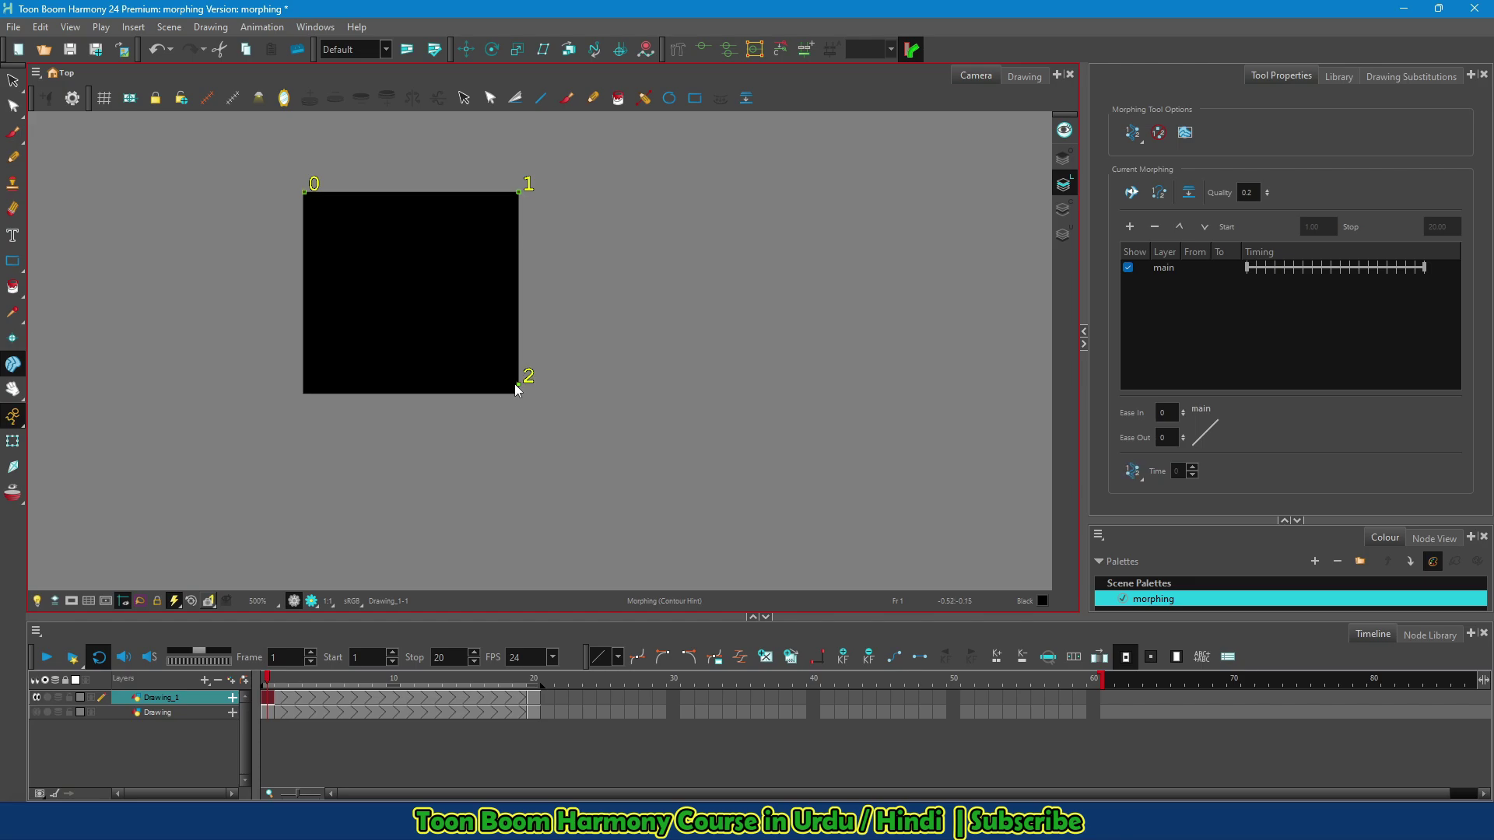
Add a contour hint at the frame 1 square's lower-left corner and fine-tune the hints at its corners
{"action": "left_click", "coordinate": [318, 380]}
{"action": "left_click_drag", "start_coordinate": [320, 386], "coordinate": [306, 395]}
{"action": "scroll", "coordinate": [310, 399], "scroll_direction": "up", "scroll_amount": 5}
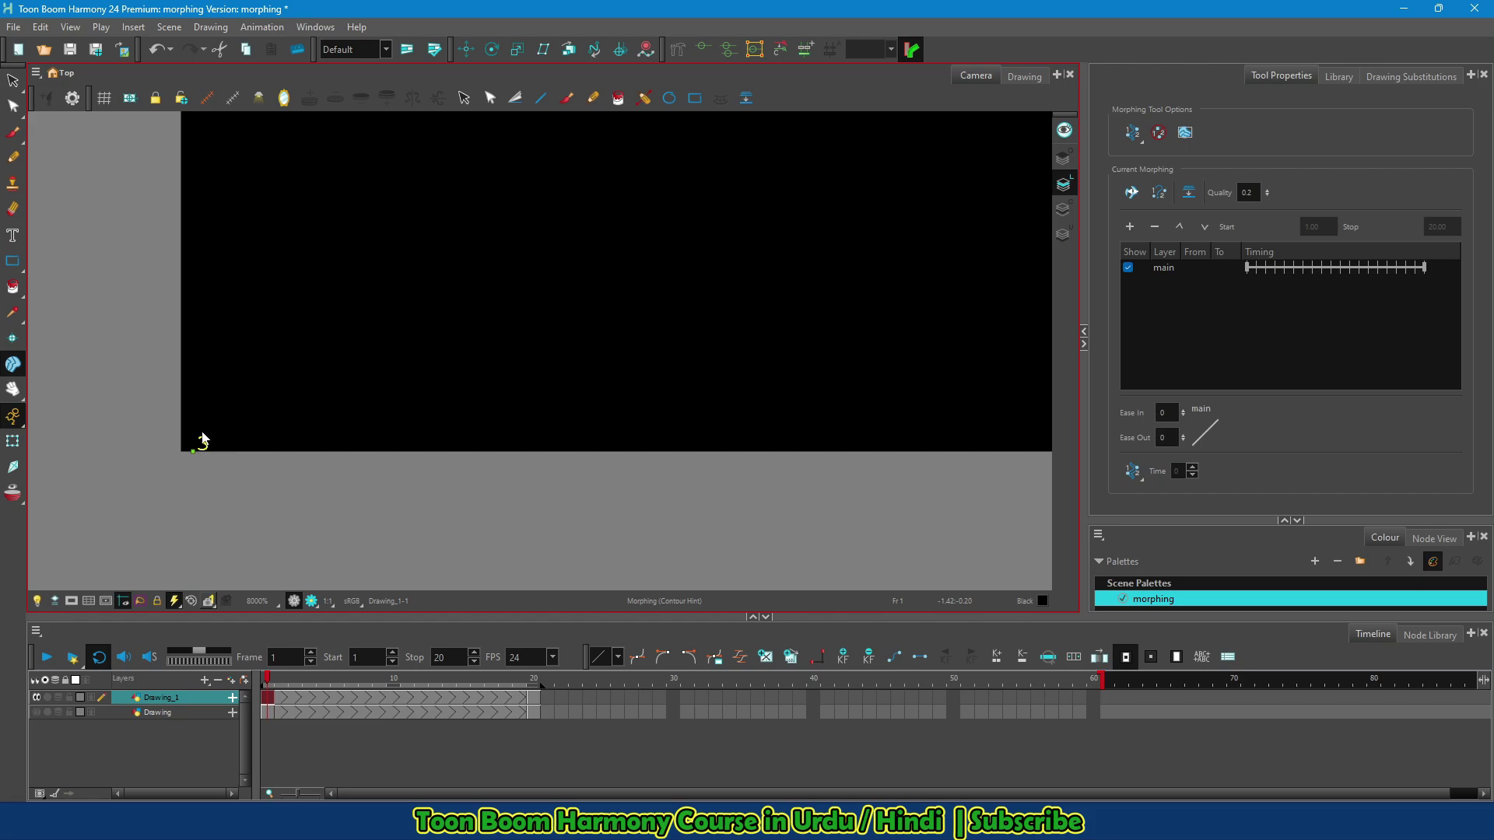
{"action": "left_click_drag", "start_coordinate": [194, 452], "coordinate": [191, 452]}
{"action": "key", "text": "space"}
{"action": "left_click_drag", "start_coordinate": [376, 259], "coordinate": [441, 542]}
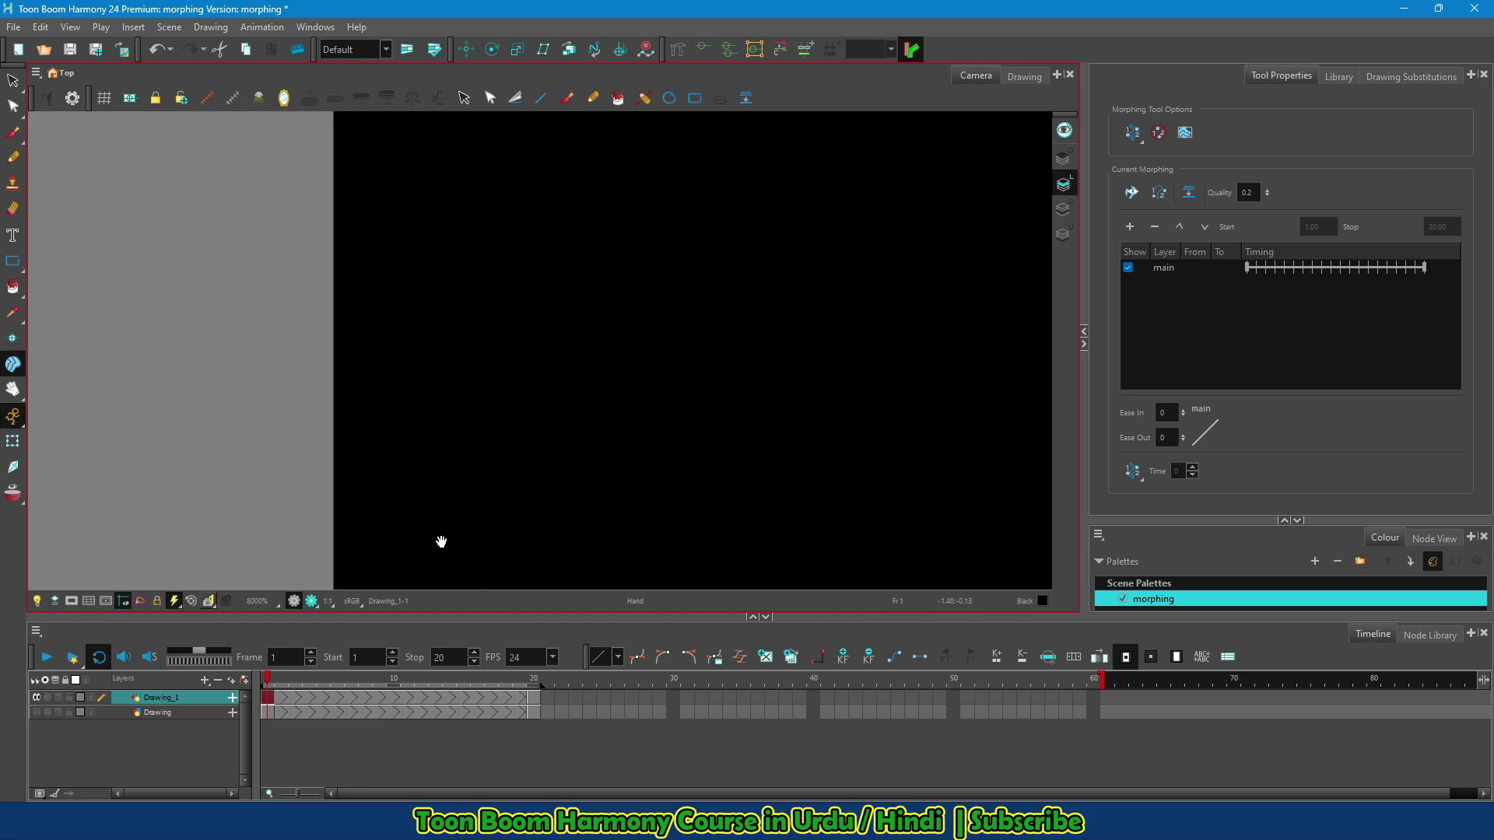
{"action": "left_click_drag", "start_coordinate": [432, 255], "coordinate": [432, 589]}
{"action": "left_click_drag", "start_coordinate": [347, 220], "coordinate": [333, 221]}
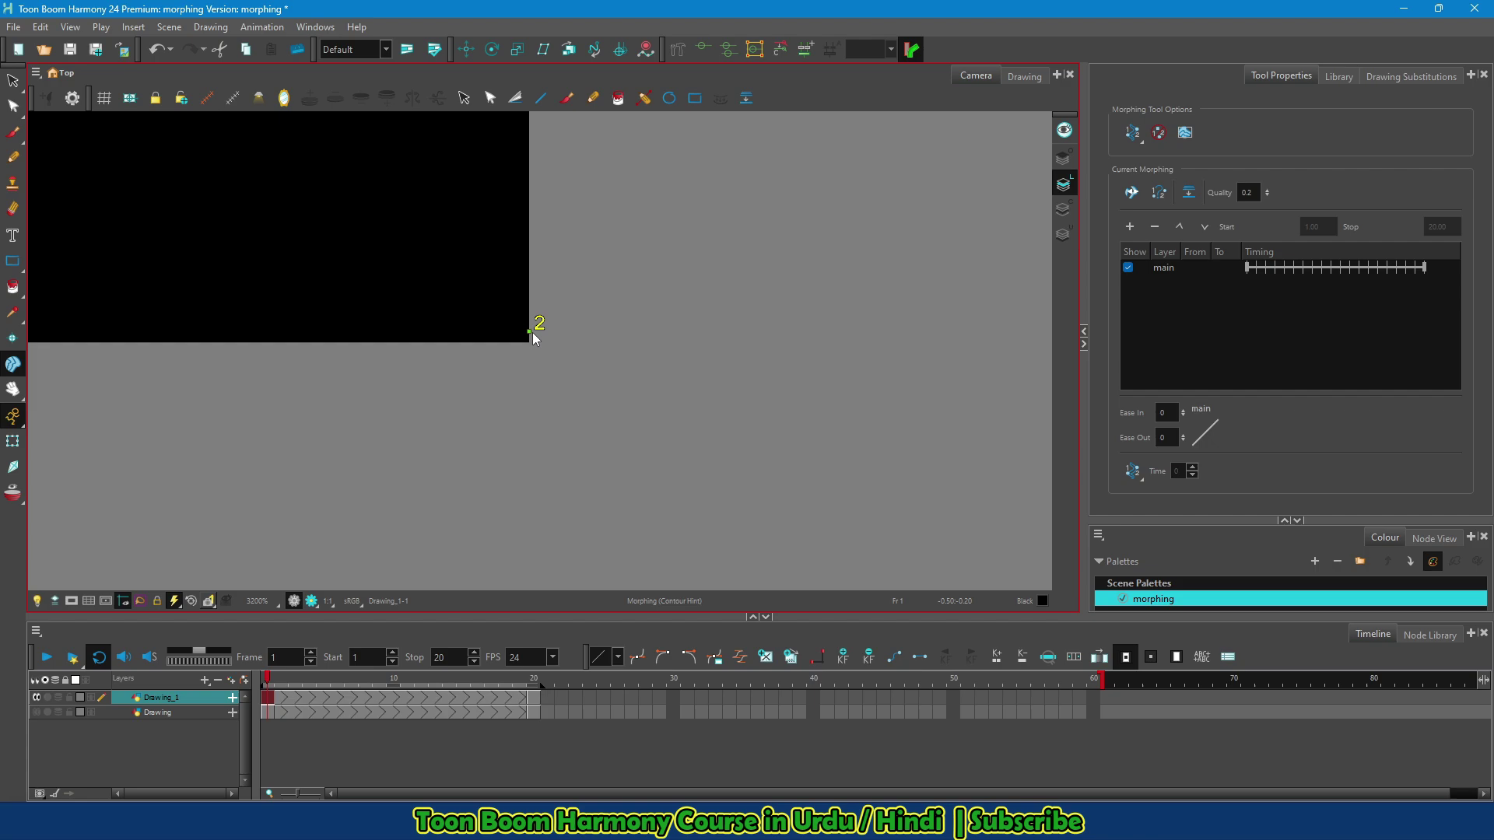
Switch to the frame 20 key drawing and move the four contour hints onto its matching corners
{"action": "left_click", "coordinate": [1131, 194]}
{"action": "scroll", "coordinate": [545, 369], "scroll_direction": "down", "scroll_amount": 2}
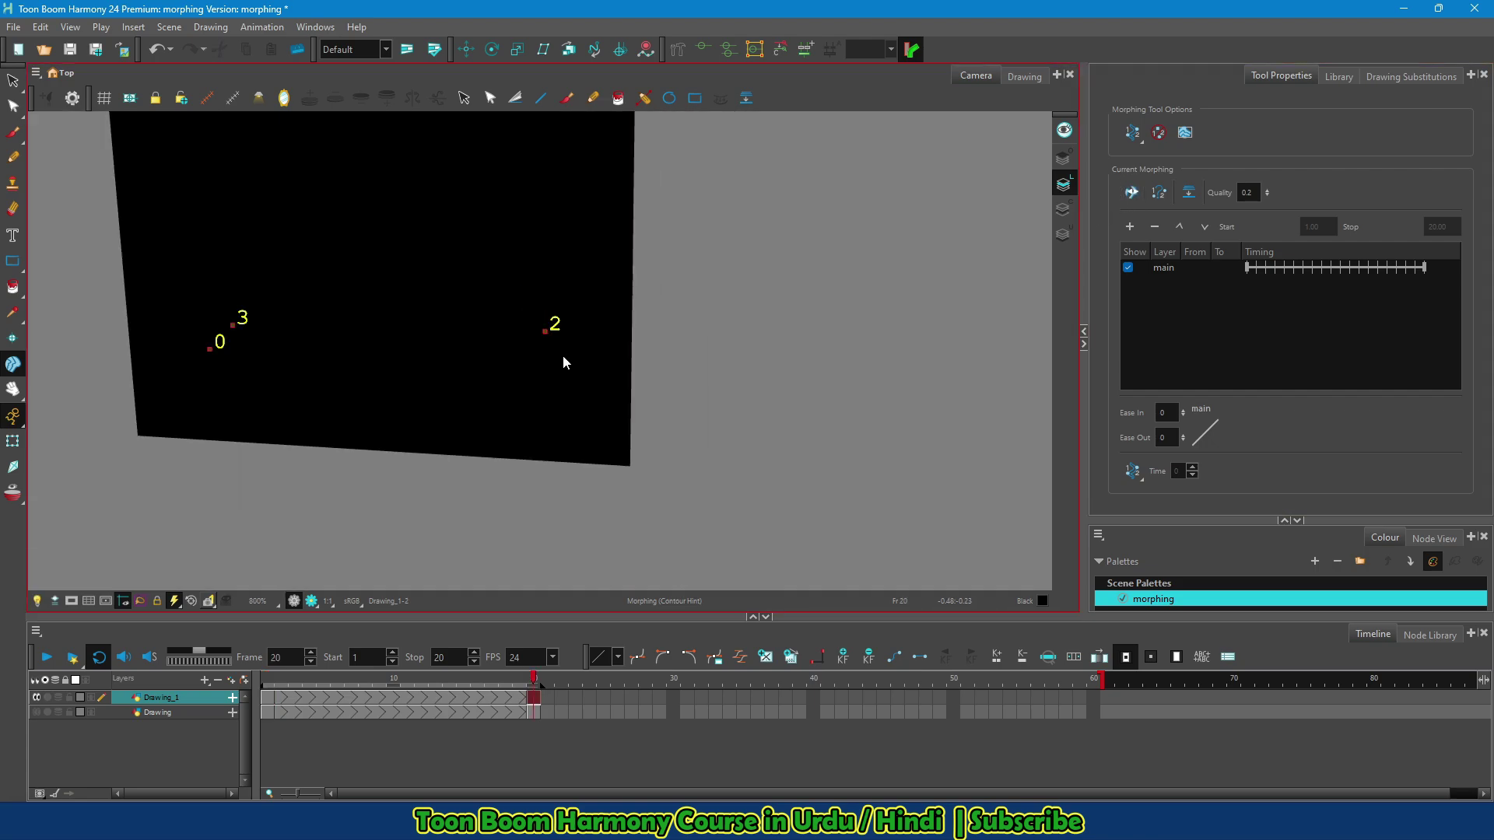
{"action": "scroll", "coordinate": [548, 373], "scroll_direction": "down", "scroll_amount": 2}
{"action": "scroll", "coordinate": [448, 338], "scroll_direction": "up", "scroll_amount": 2}
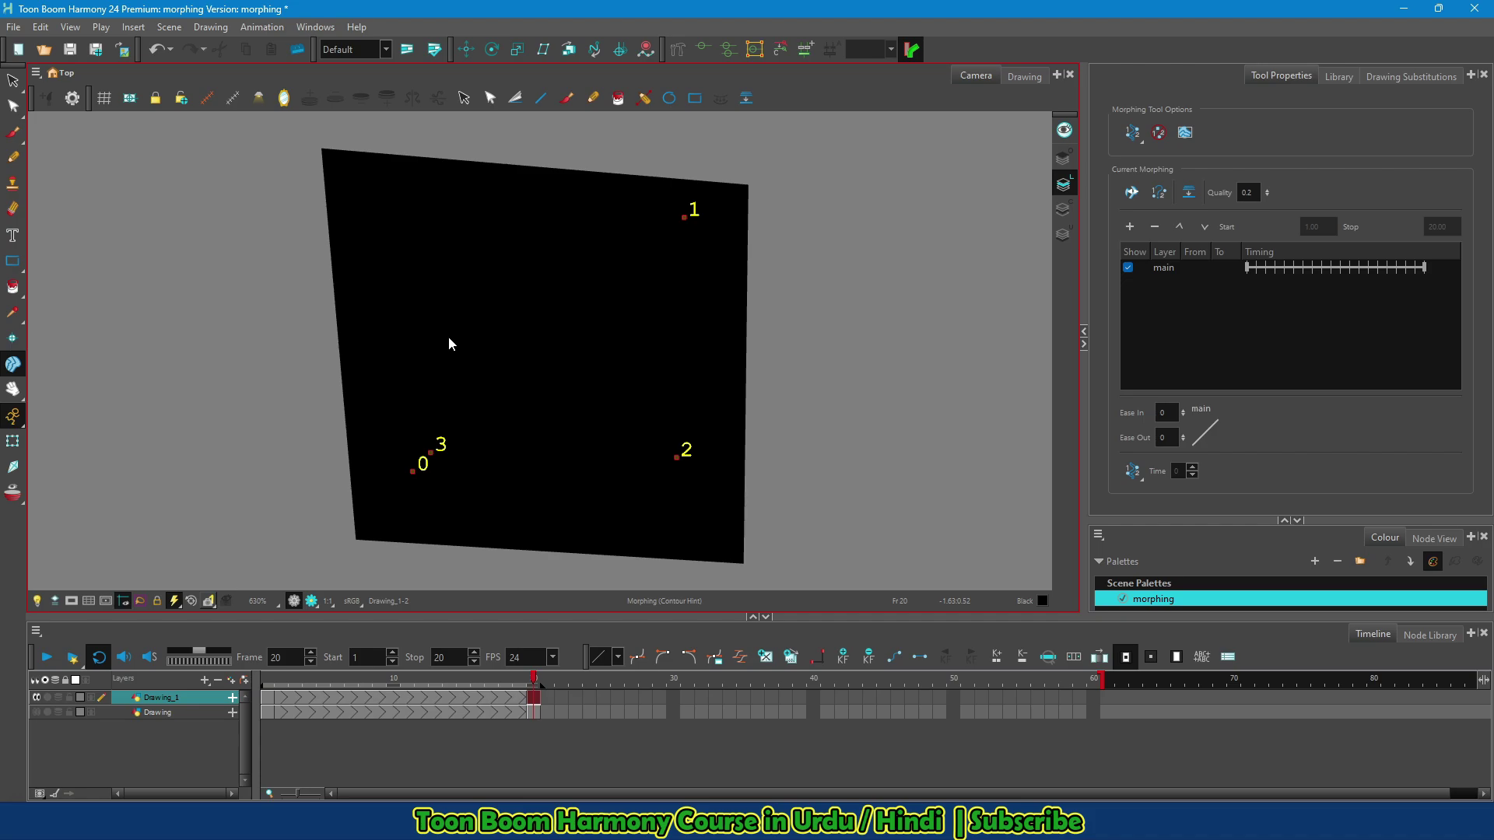
{"action": "left_click_drag", "start_coordinate": [412, 472], "coordinate": [333, 264]}
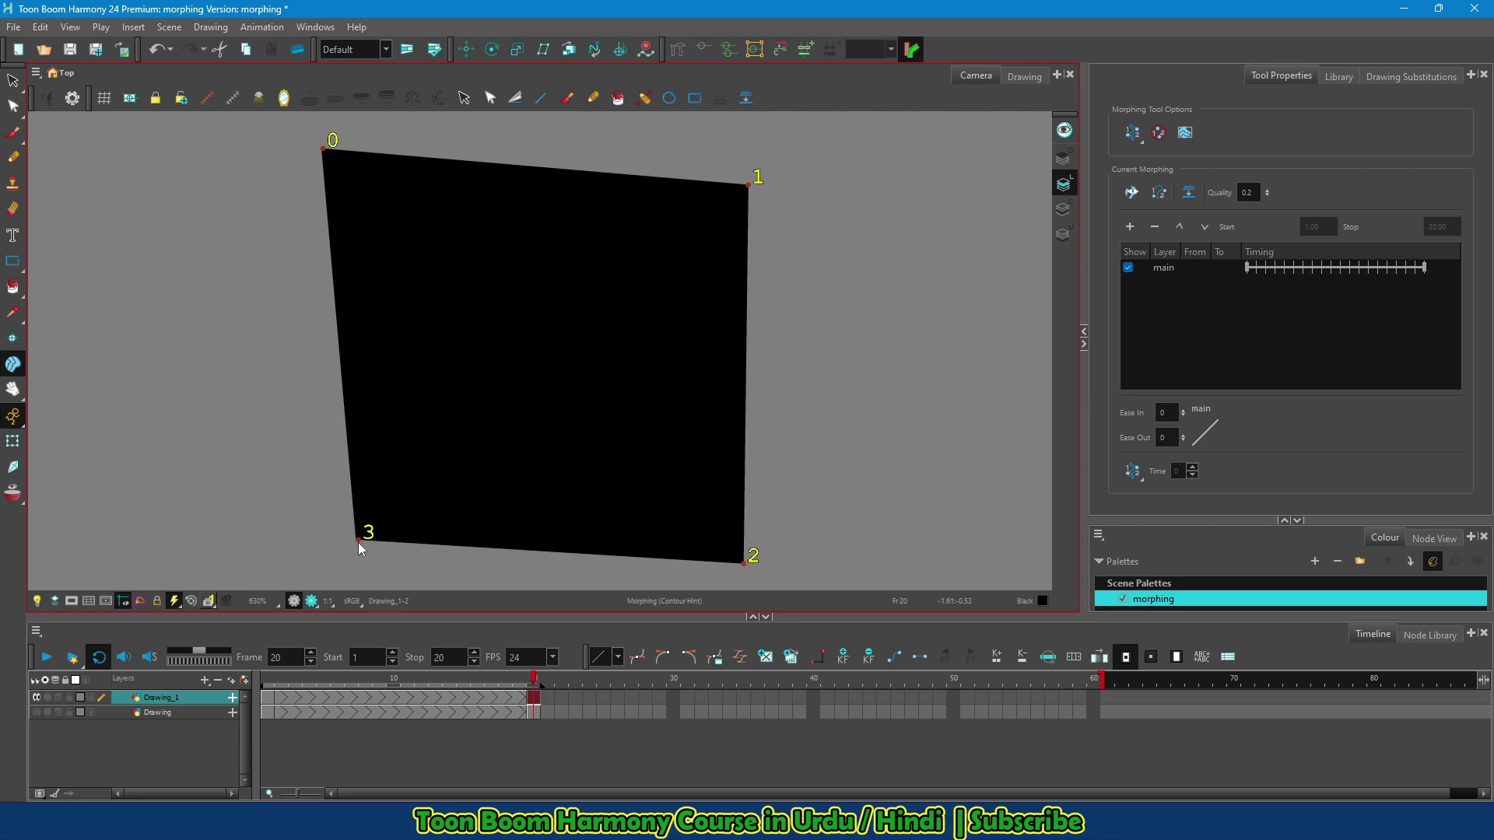
Fine-tune the contour hints so they sit exactly on the corners of the frame 20 square
{"action": "key", "text": "alt+z"}
{"action": "left_click_drag", "start_coordinate": [331, 504], "coordinate": [404, 557]}
{"action": "key", "text": "alt+z"}
{"action": "scroll", "coordinate": [621, 467], "scroll_direction": "down", "scroll_amount": 10}
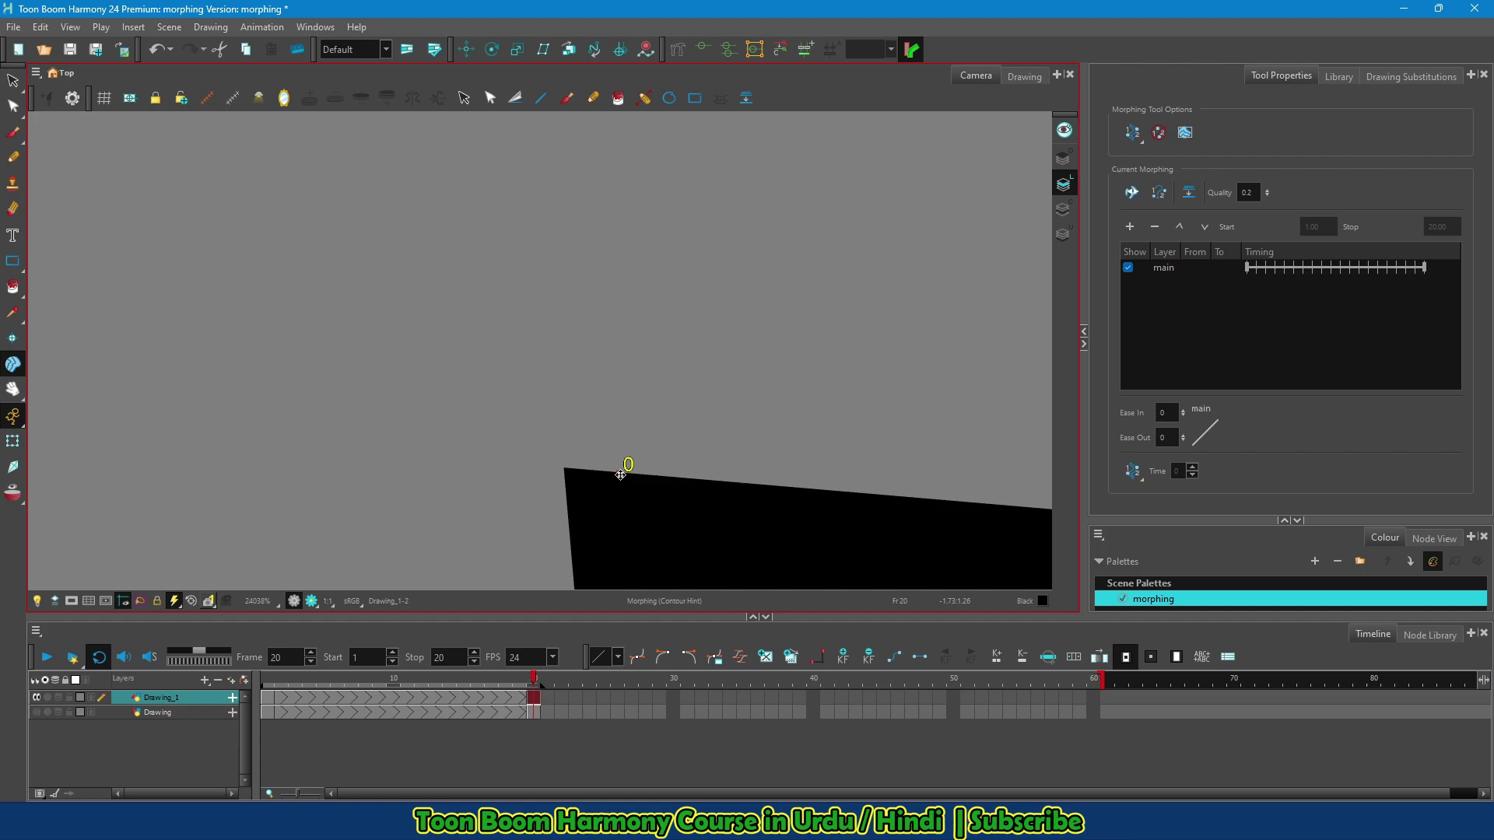
{"action": "left_click_drag", "start_coordinate": [540, 335], "coordinate": [541, 335]}
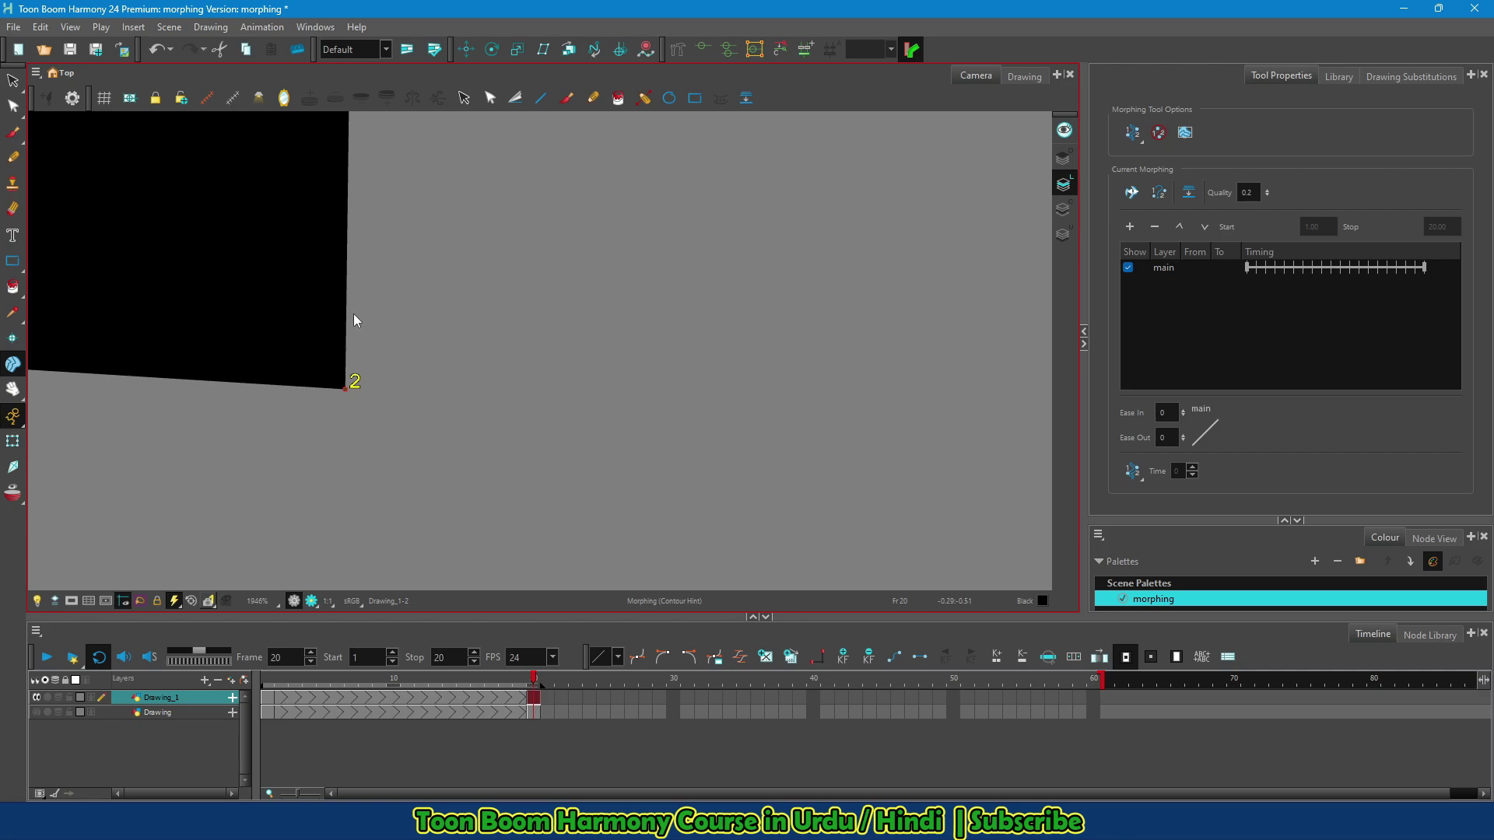
{"action": "key", "text": "shift+m"}
{"action": "scroll", "coordinate": [526, 343], "scroll_direction": "up", "scroll_amount": 5}
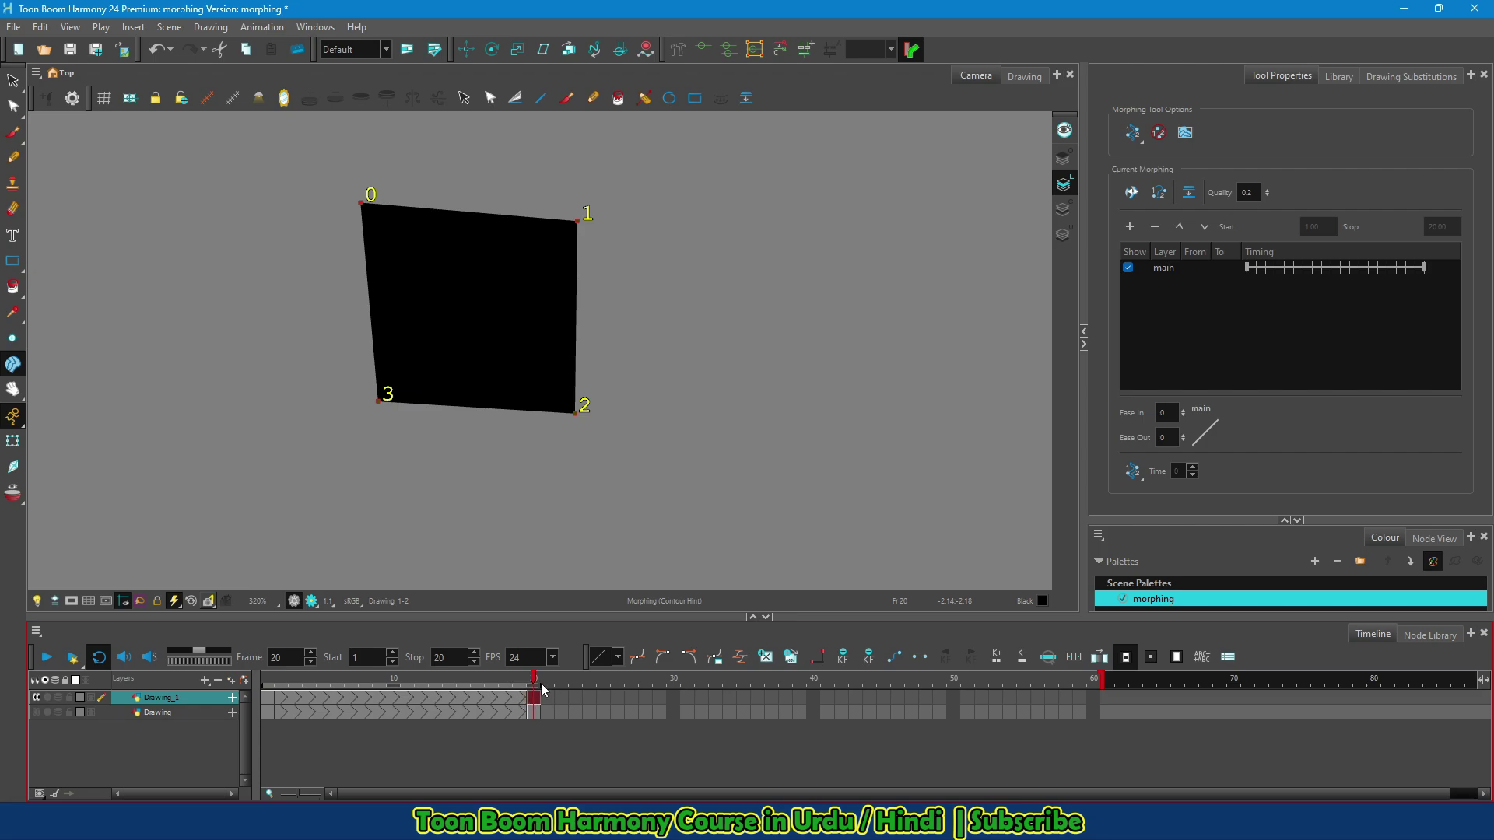
Play the square morph in a loop and inspect its corners up close at frames 10 and 16
{"action": "left_click", "coordinate": [99, 661]}
{"action": "left_click", "coordinate": [48, 661]}
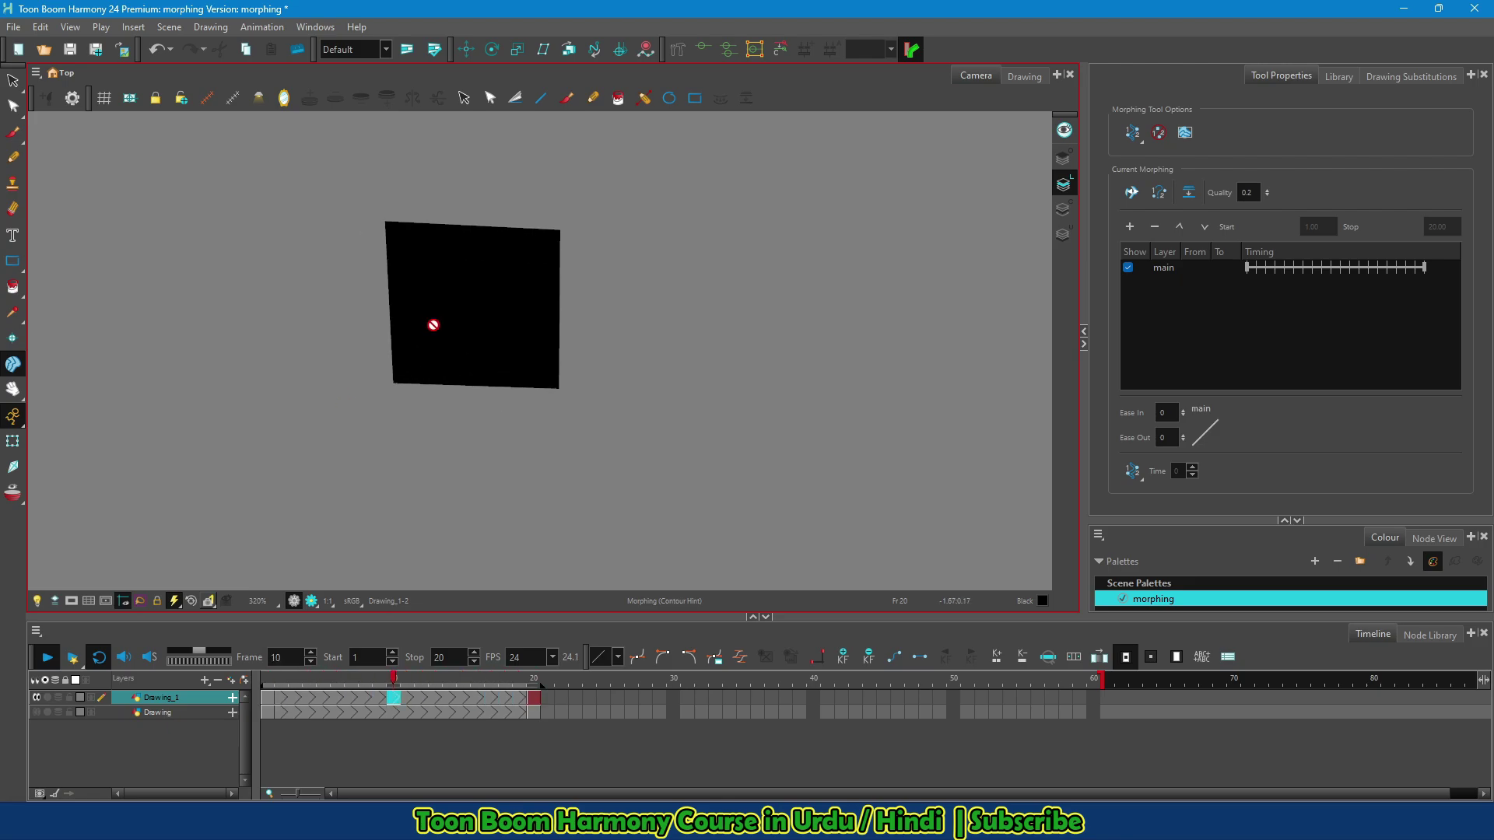
{"action": "left_click", "coordinate": [394, 684]}
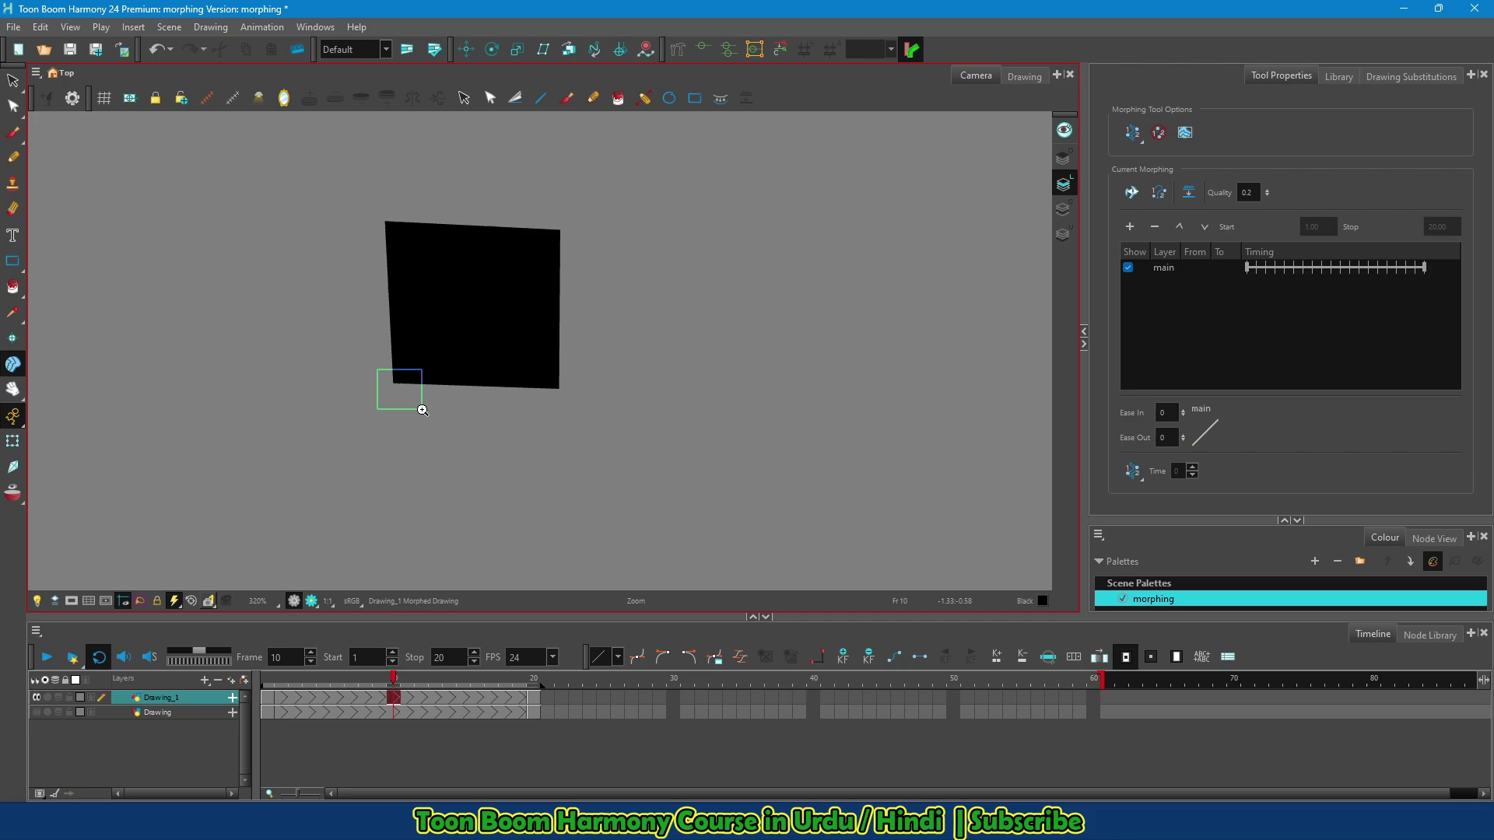
{"action": "left_click_drag", "start_coordinate": [422, 410], "coordinate": [423, 410]}
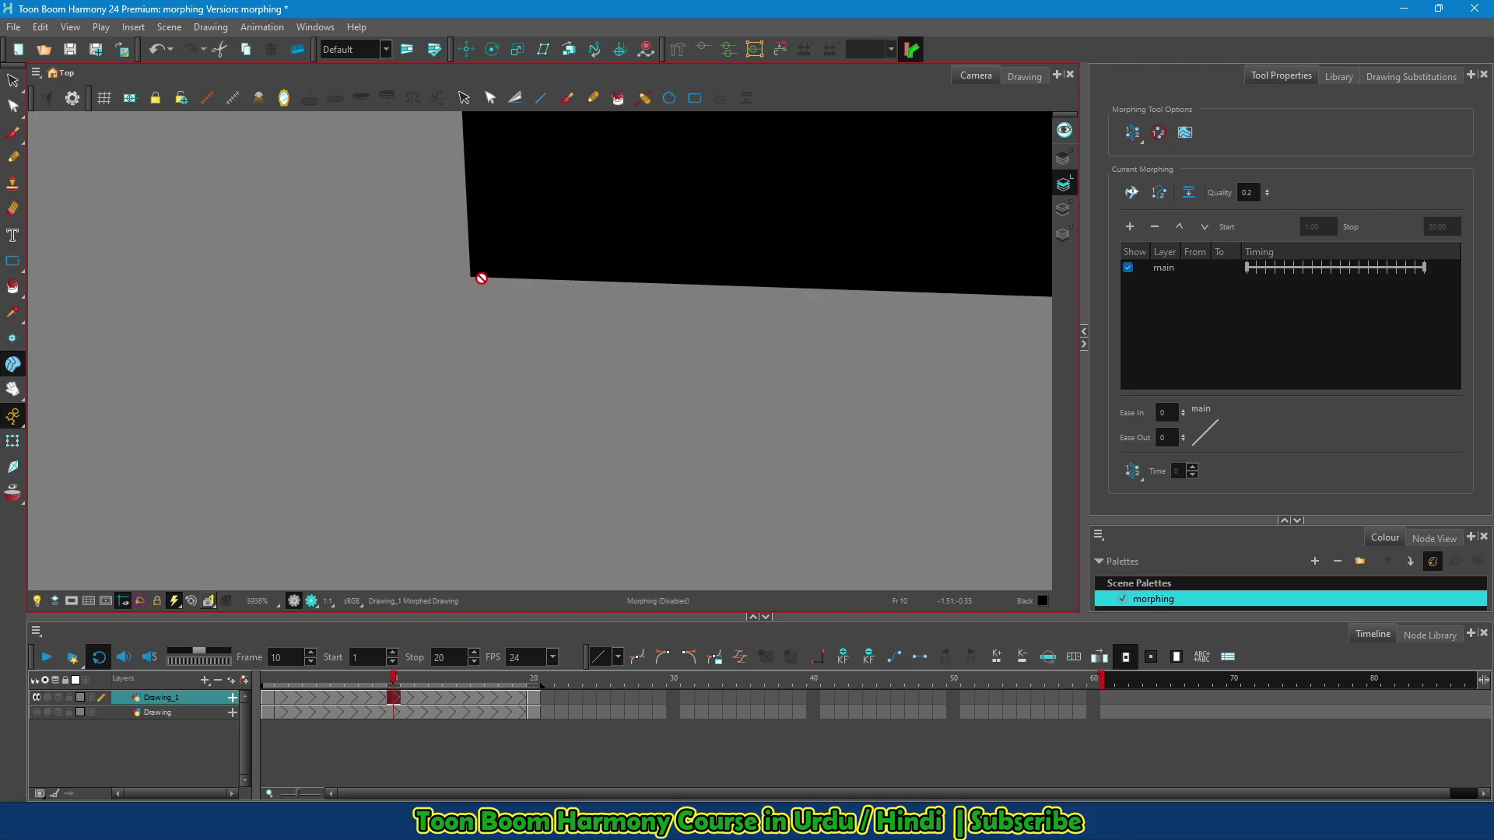
{"action": "left_click_drag", "start_coordinate": [393, 685], "coordinate": [477, 701]}
{"action": "key", "text": "shift+m"}
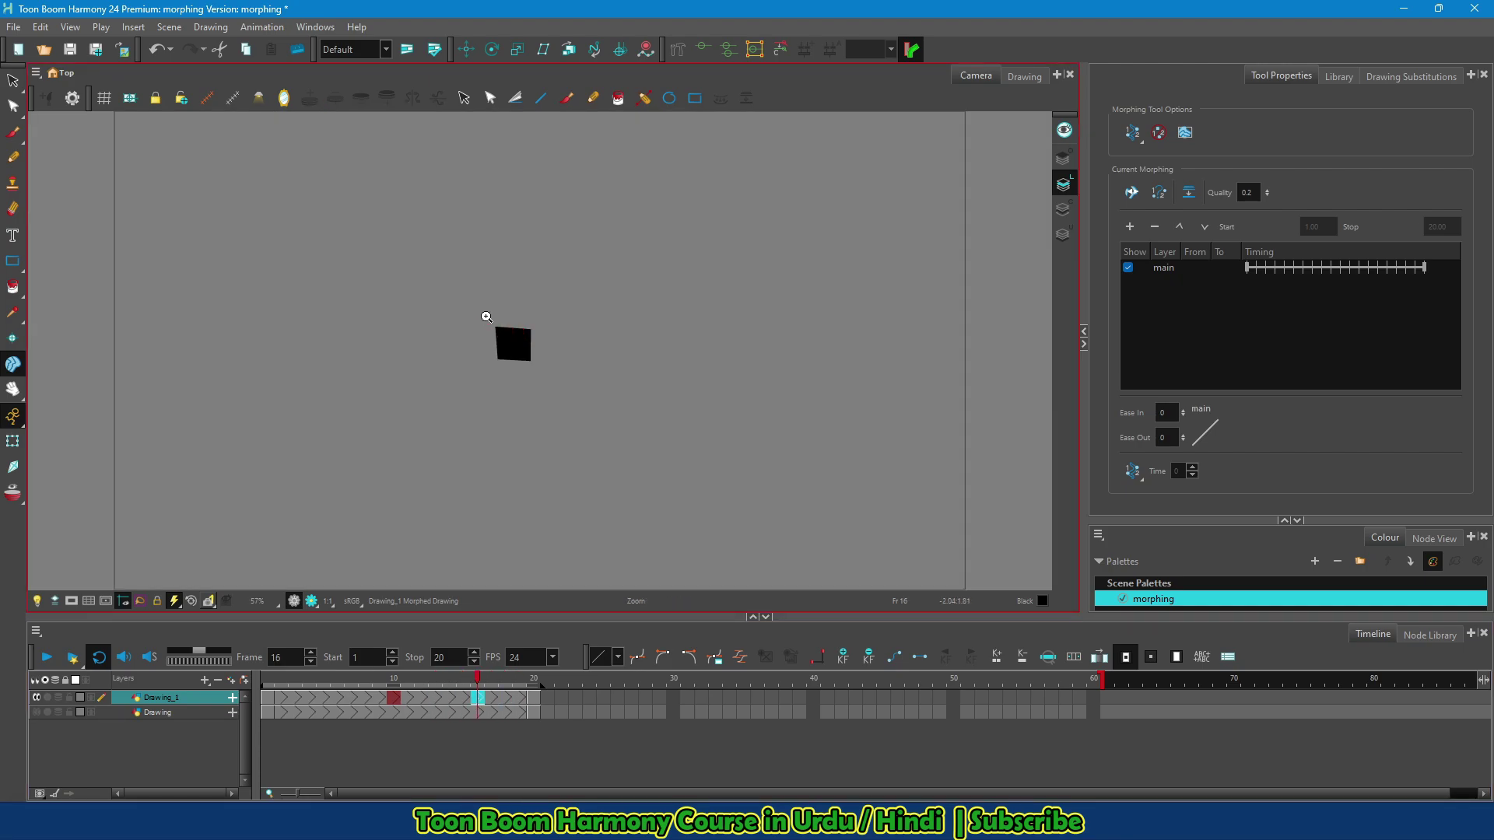
{"action": "left_click_drag", "start_coordinate": [484, 316], "coordinate": [551, 374]}
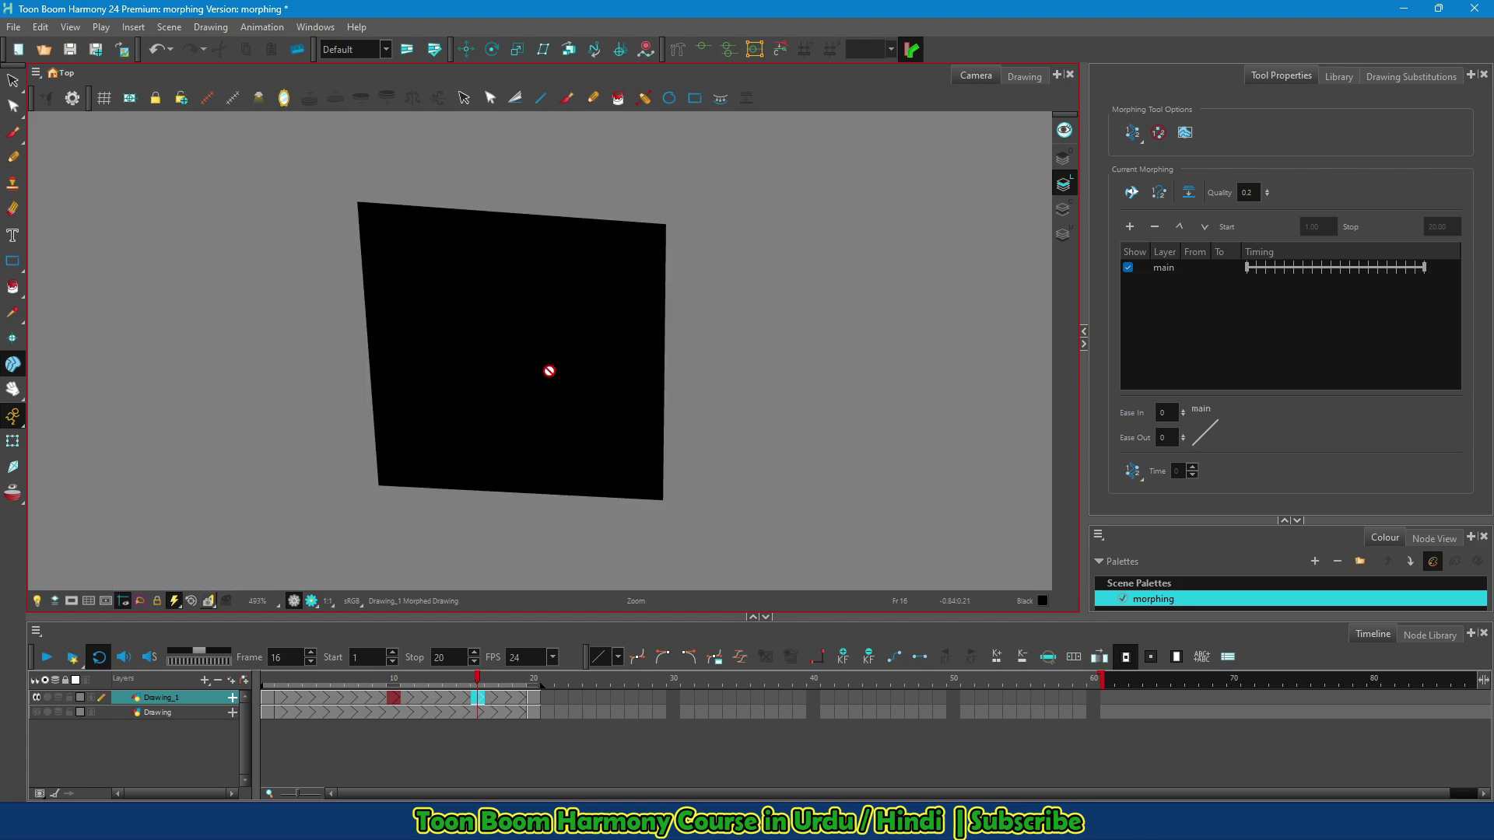
{"action": "left_click", "coordinate": [47, 656]}
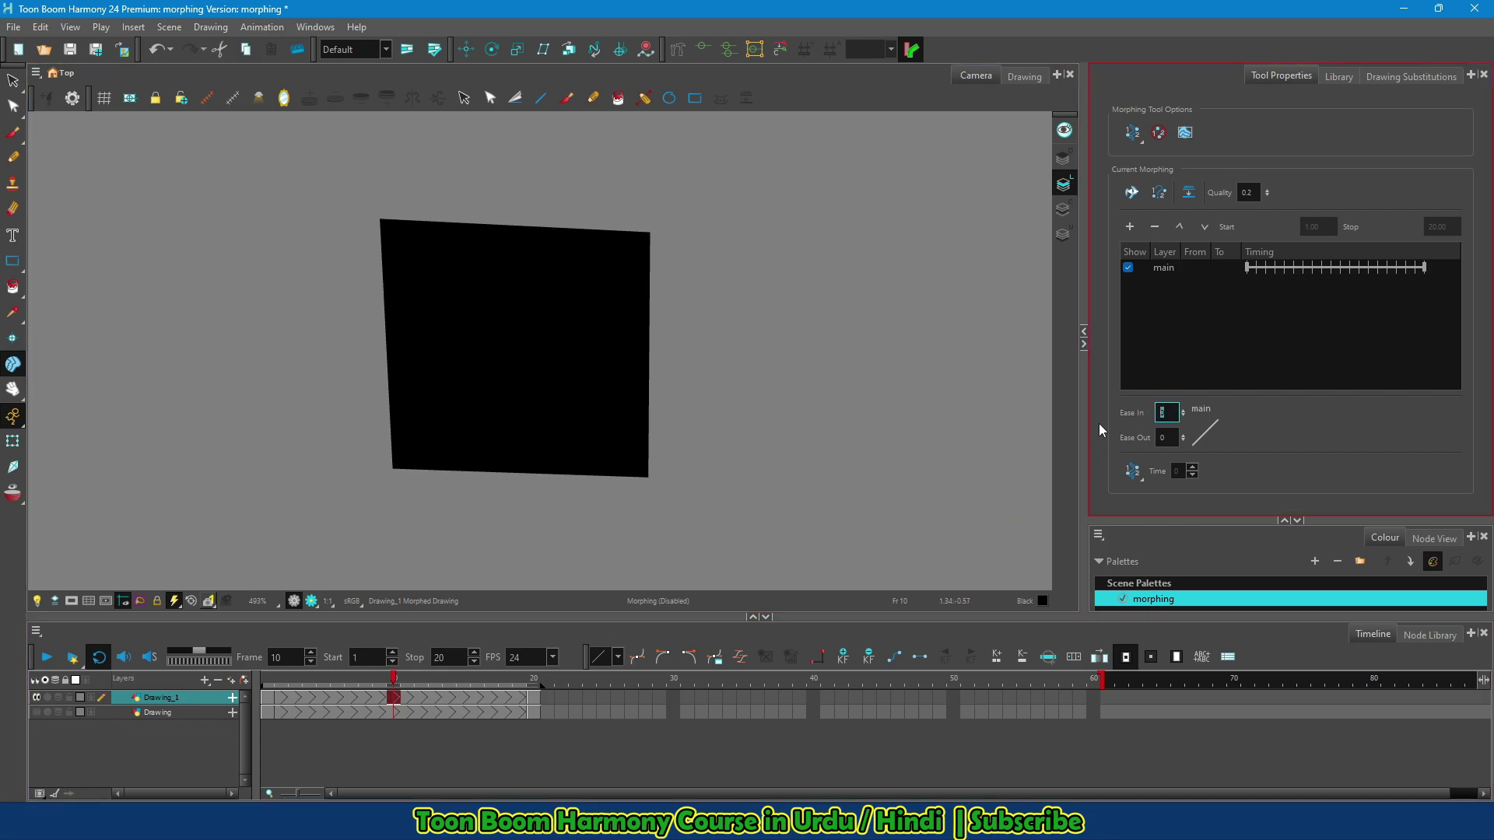
Set both the ease in and ease out of the square's morph to 0.5
{"action": "type", "text": "0.5"}
{"action": "key", "text": "Return"}
{"action": "key", "text": "Return"}
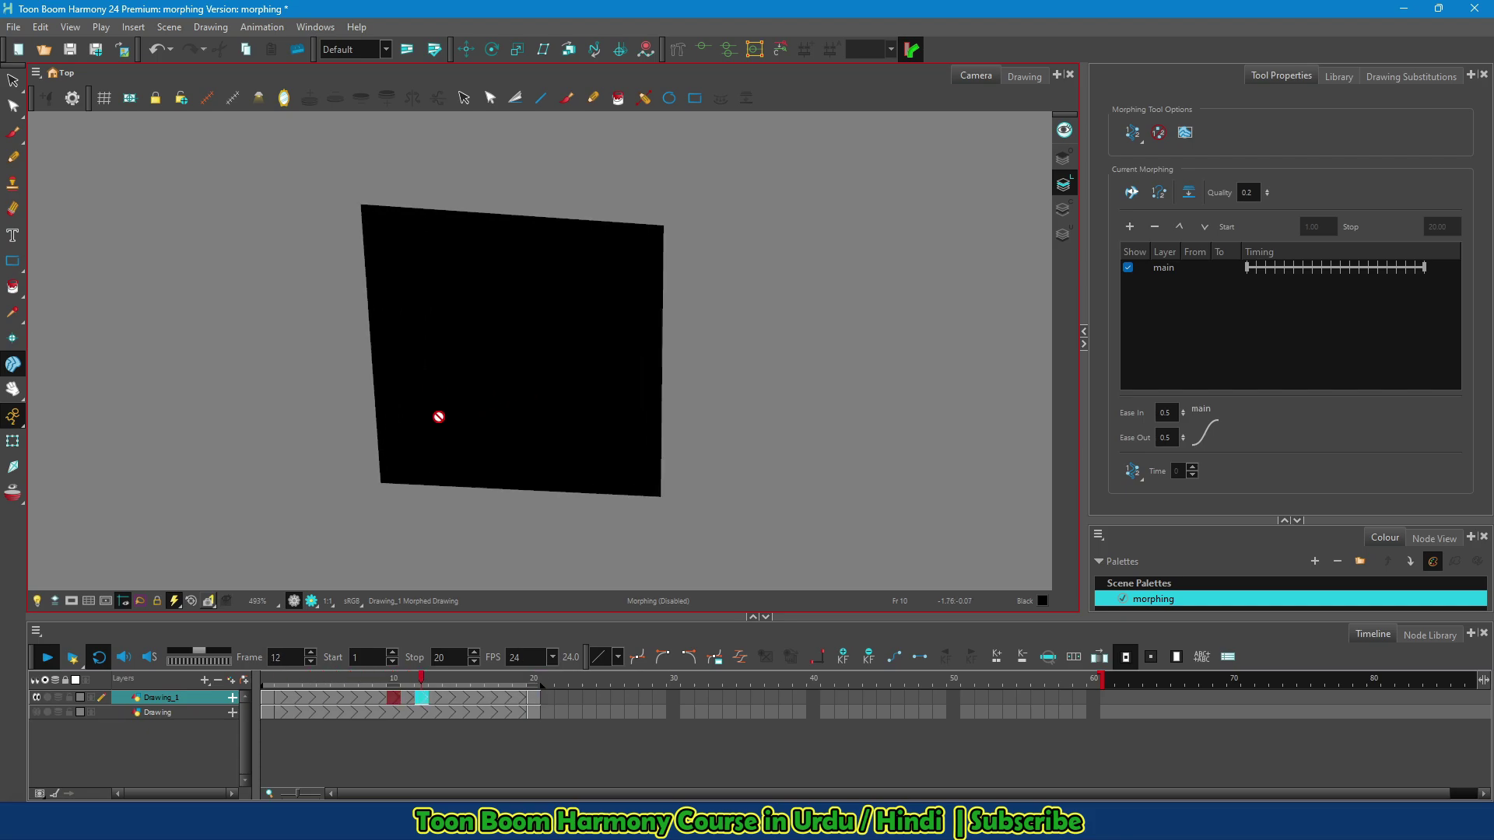
{"action": "left_click", "coordinate": [1237, 168]}
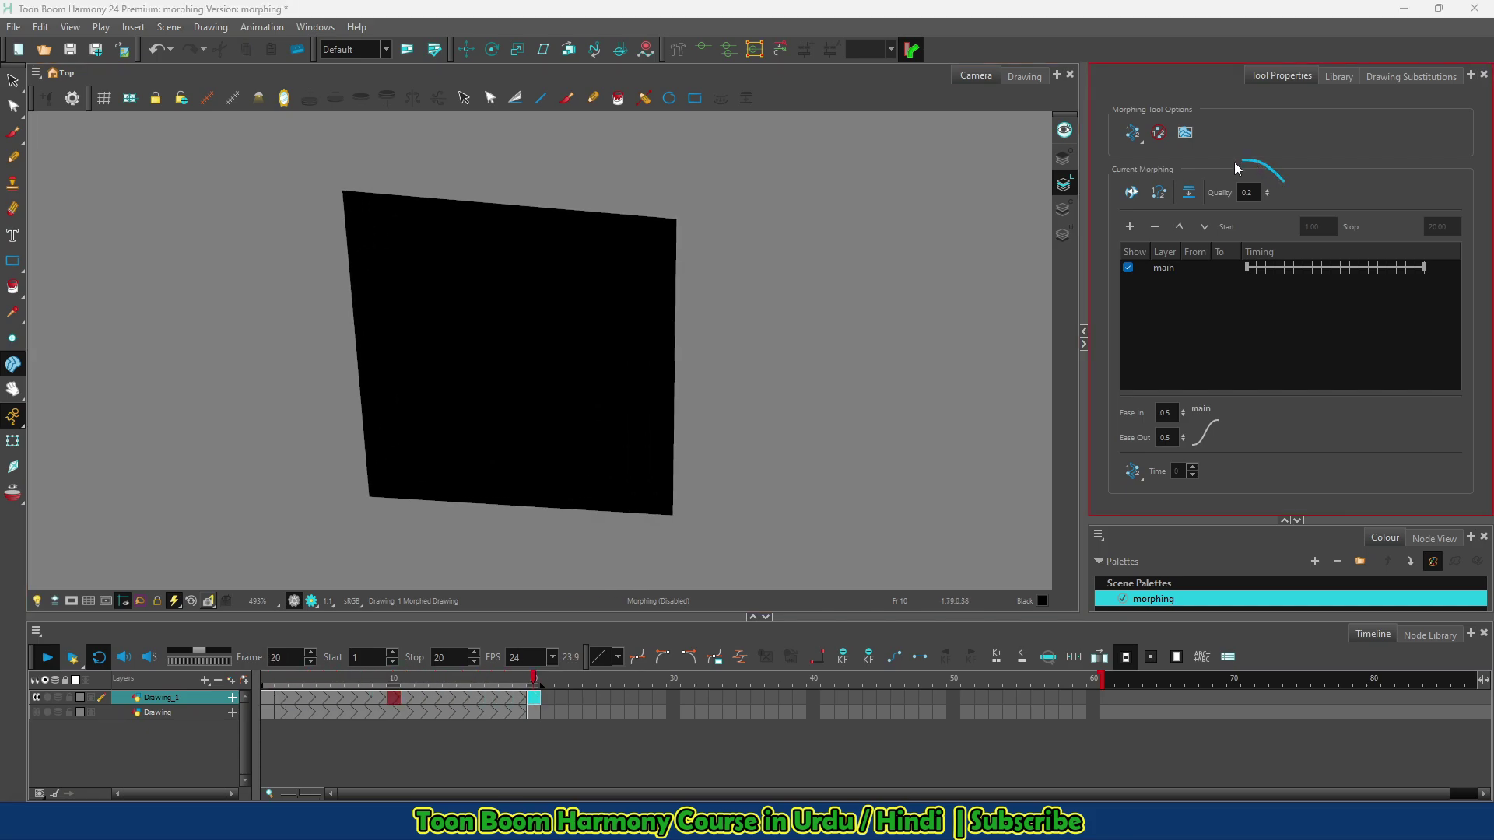
{"action": "mouse_move", "coordinate": [1234, 163]}
{"action": "left_mouse_down"}
{"action": "mouse_move", "coordinate": [1264, 215]}
{"action": "mouse_move", "coordinate": [1255, 165]}
{"action": "mouse_move", "coordinate": [1265, 171]}
{"action": "mouse_move", "coordinate": [1202, 172]}
{"action": "left_mouse_up"}
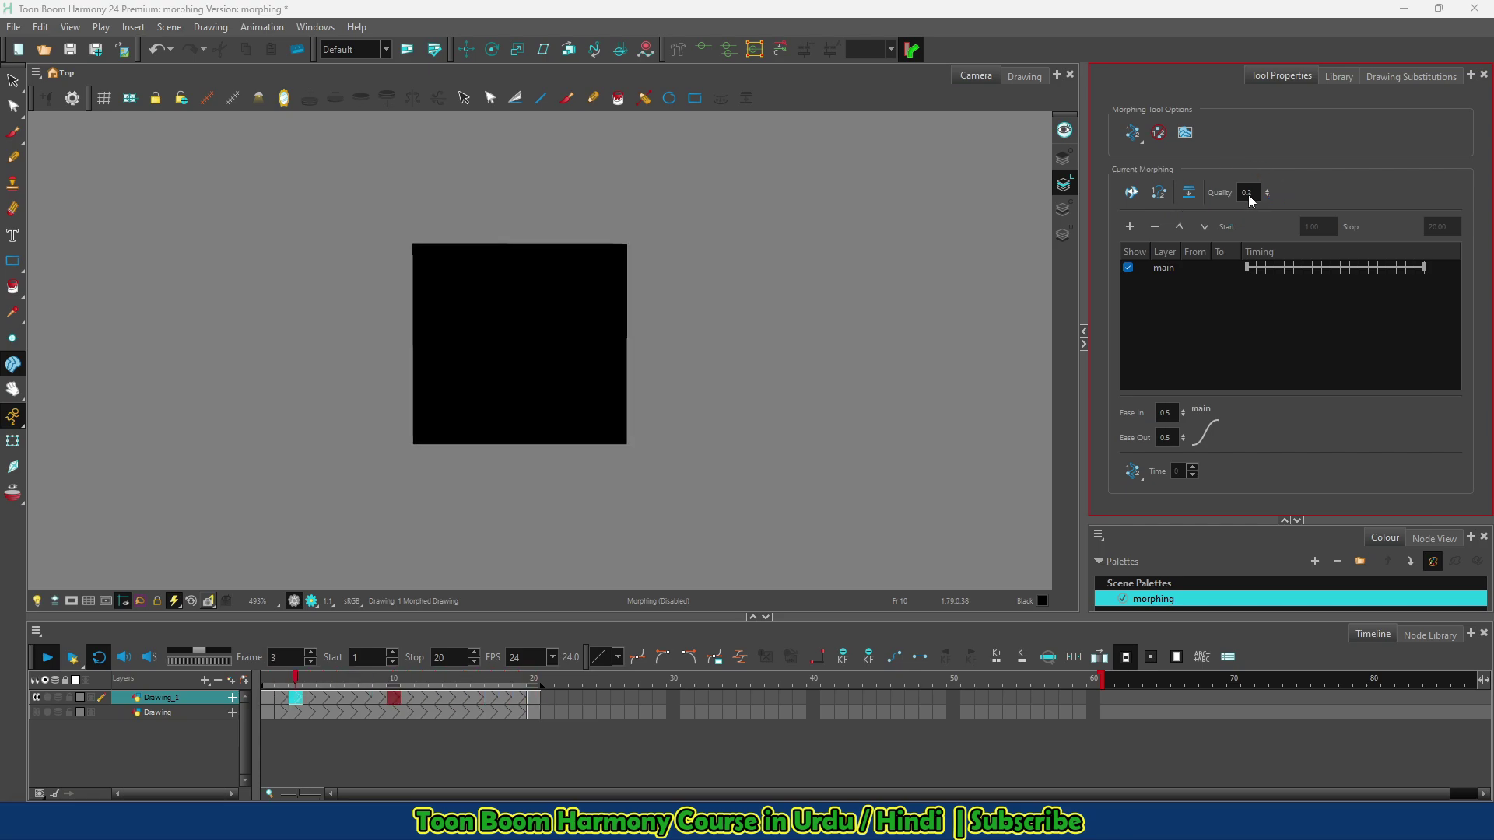